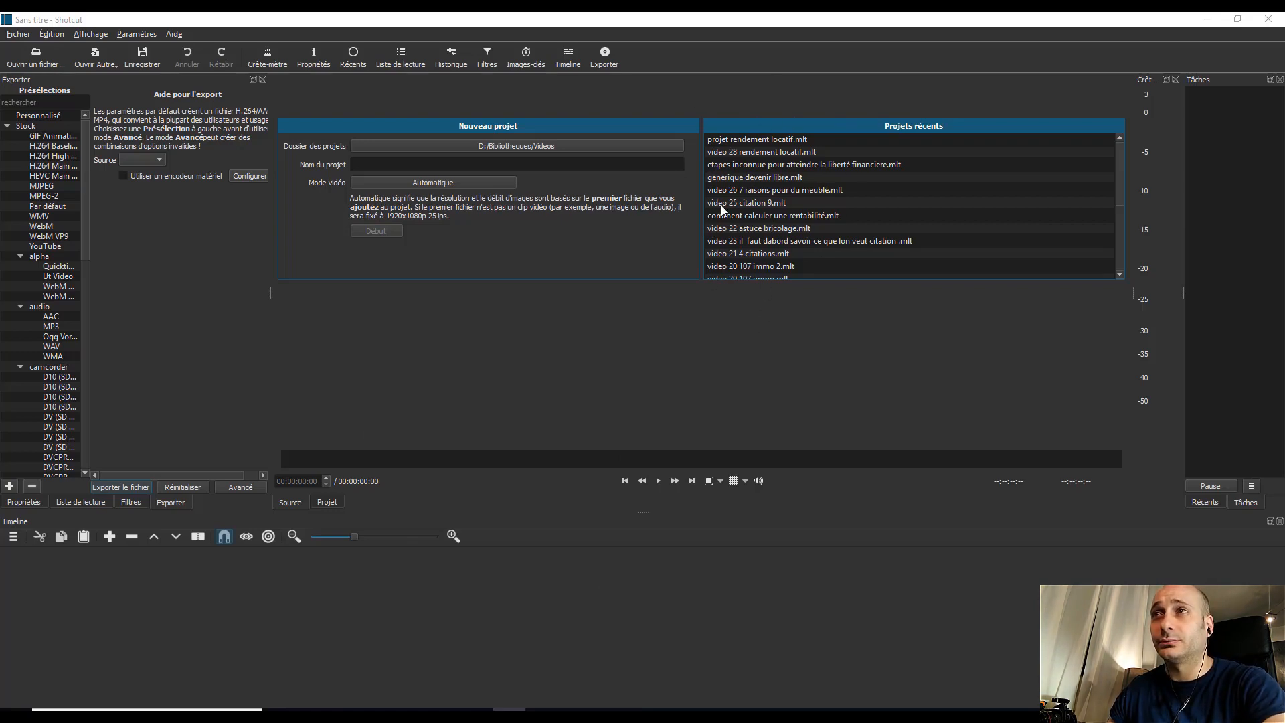
Step: Create a new project named "test video youtube2"
{"action": "left_click", "coordinate": [442, 164]}
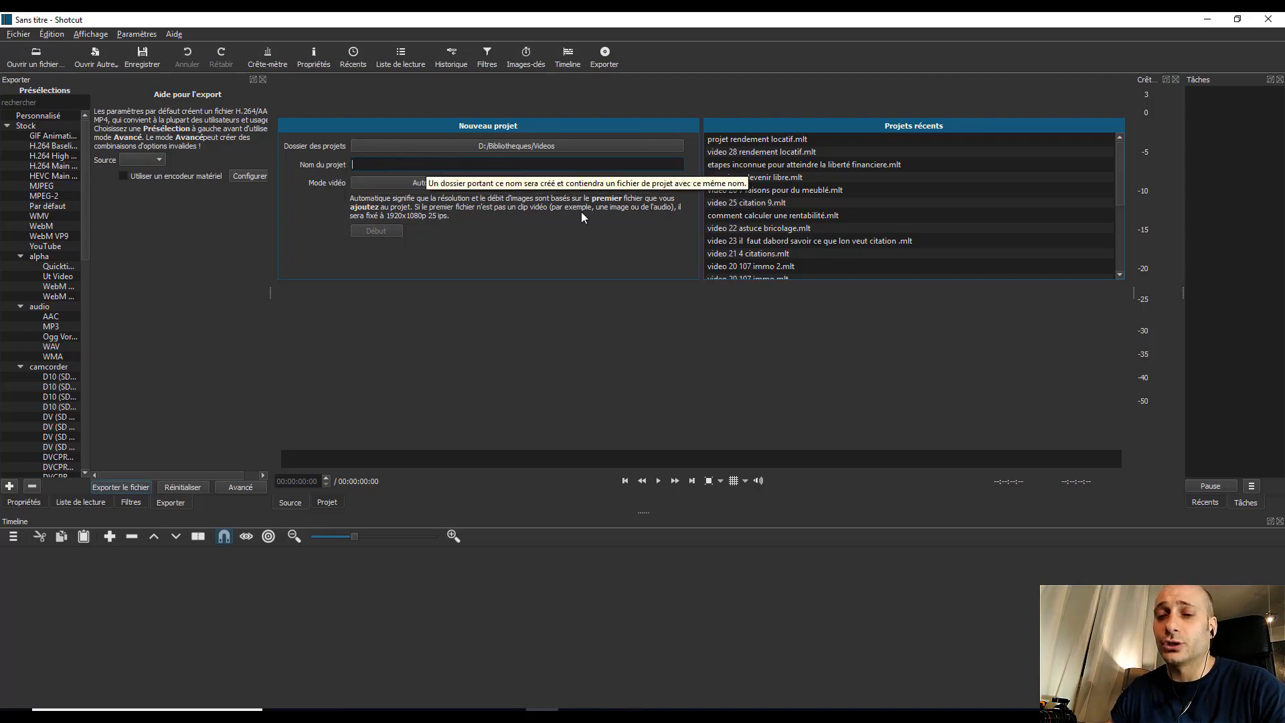
{"action": "type", "text": "test vide"}
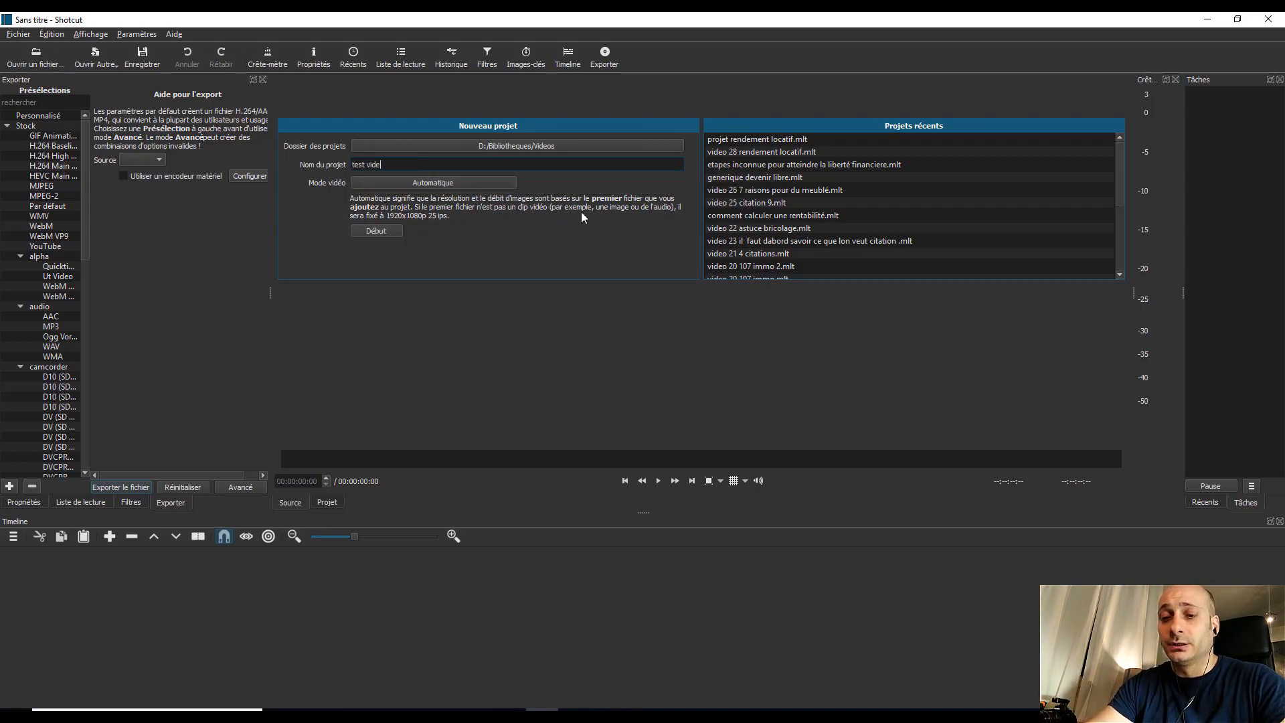
{"action": "type", "text": "o youtube"}
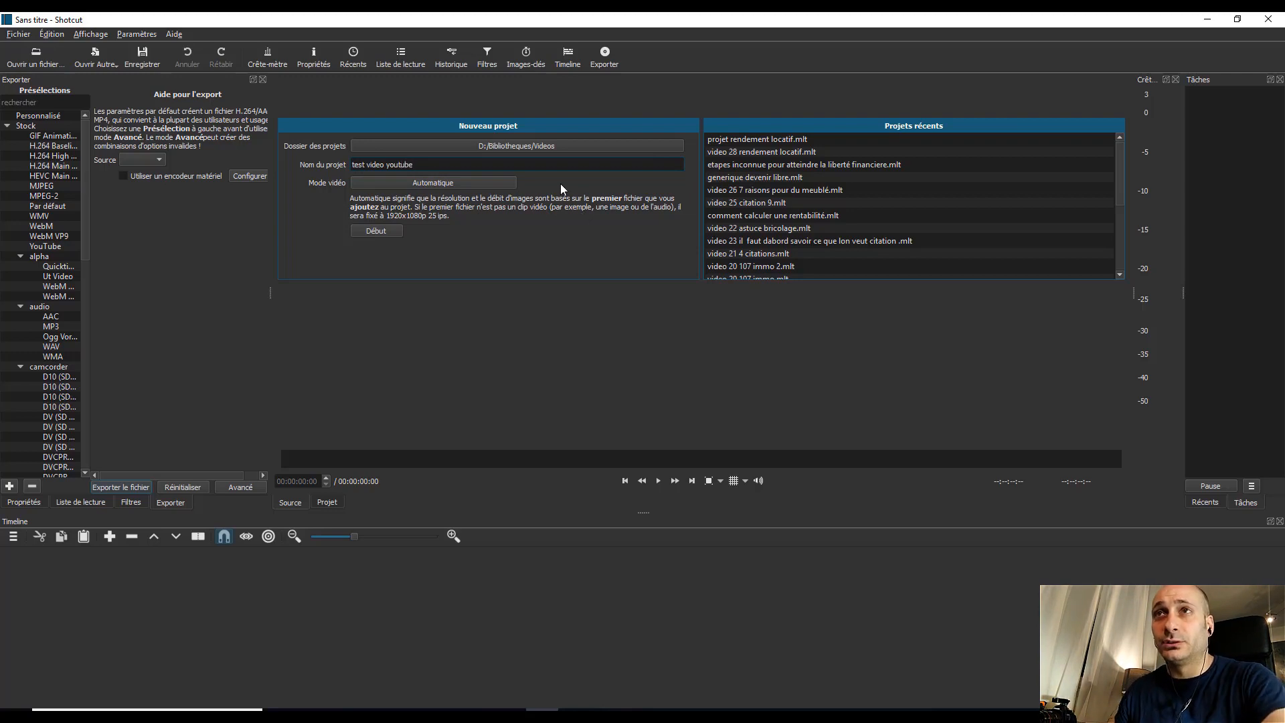
{"action": "key", "text": "Return"}
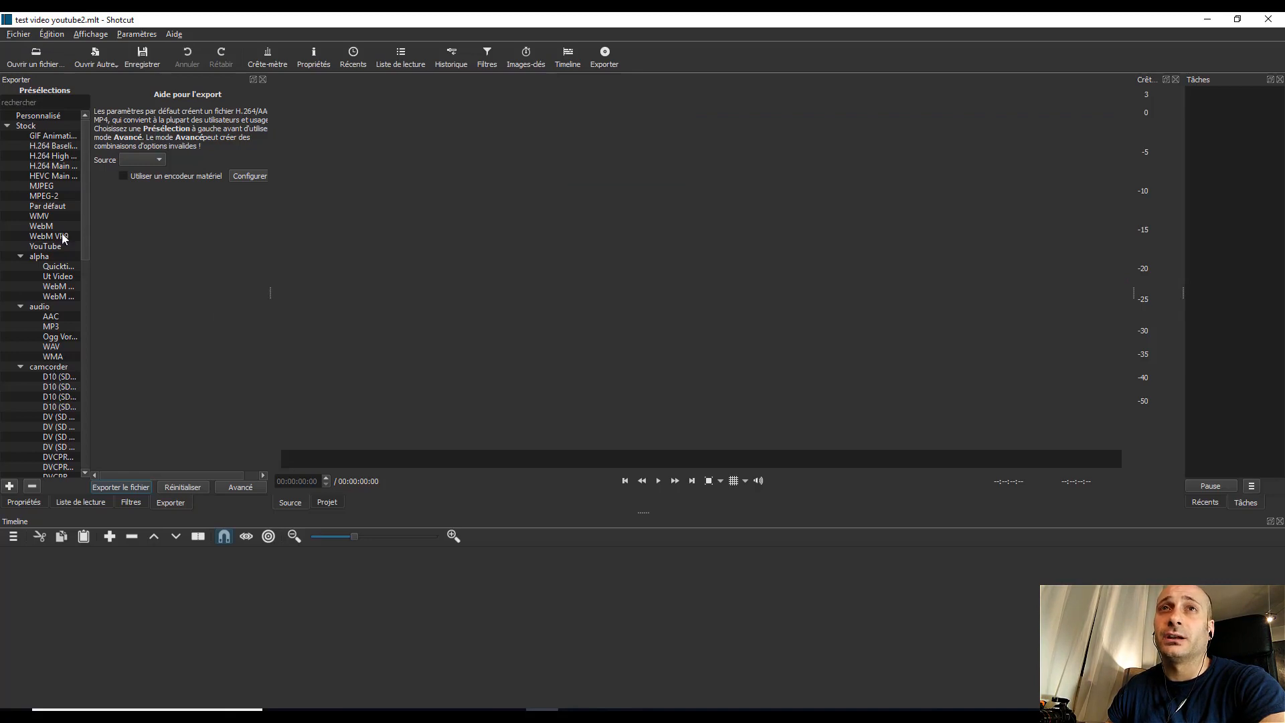
{"action": "left_click", "coordinate": [24, 502]}
{"action": "left_click", "coordinate": [80, 503]}
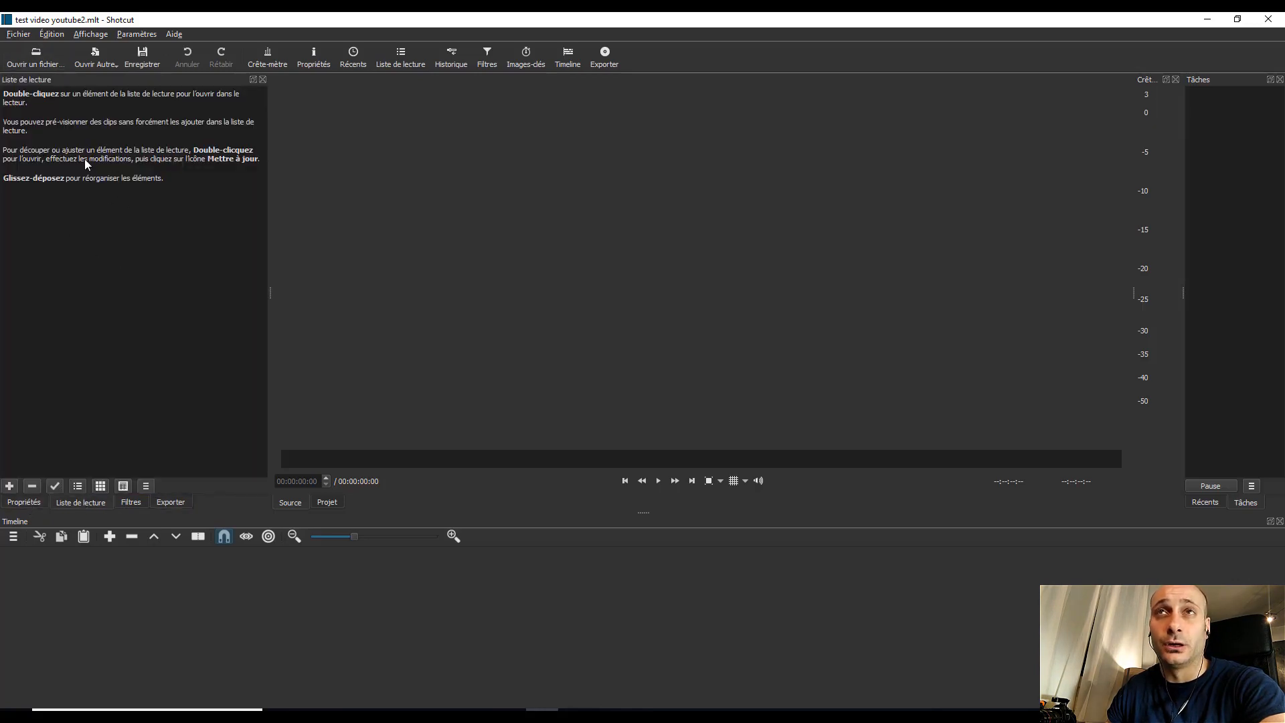
{"action": "left_click", "coordinate": [131, 502]}
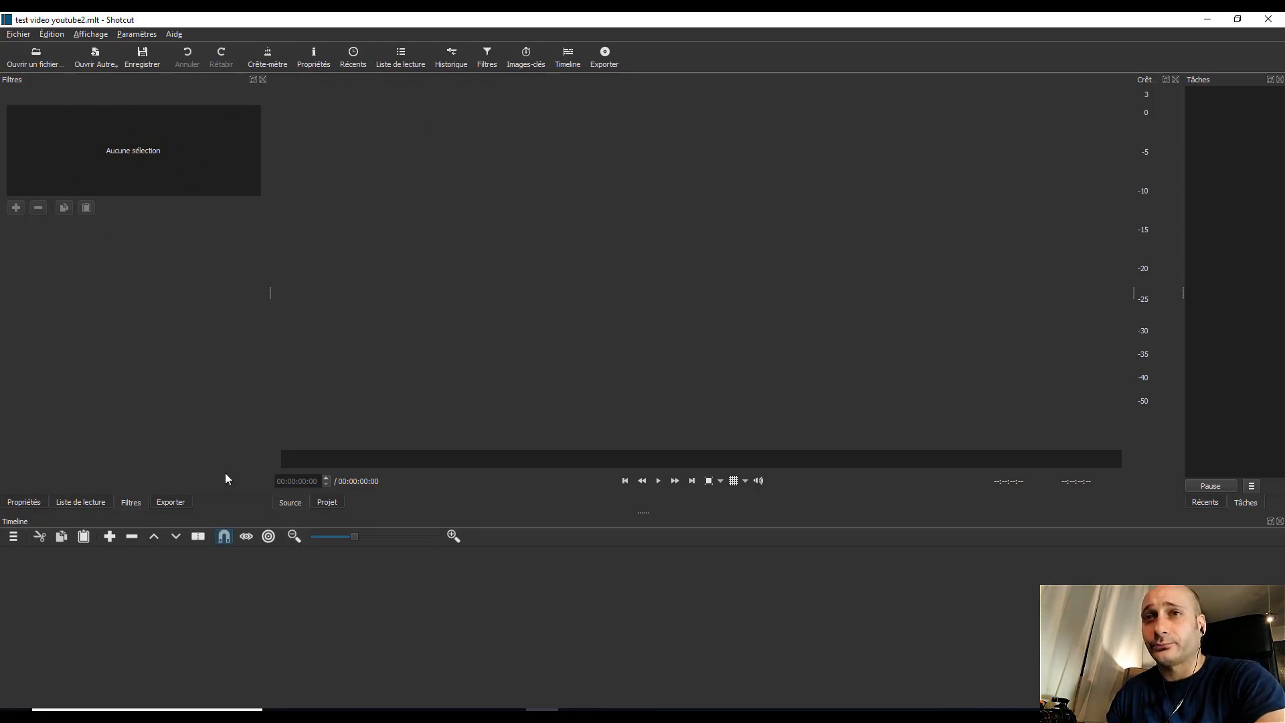
Step: Add MOV_0016.mp4 from the "video 6 logiciel de montage" folder in "video YouTube" to the playlist
{"action": "left_click", "coordinate": [345, 715]}
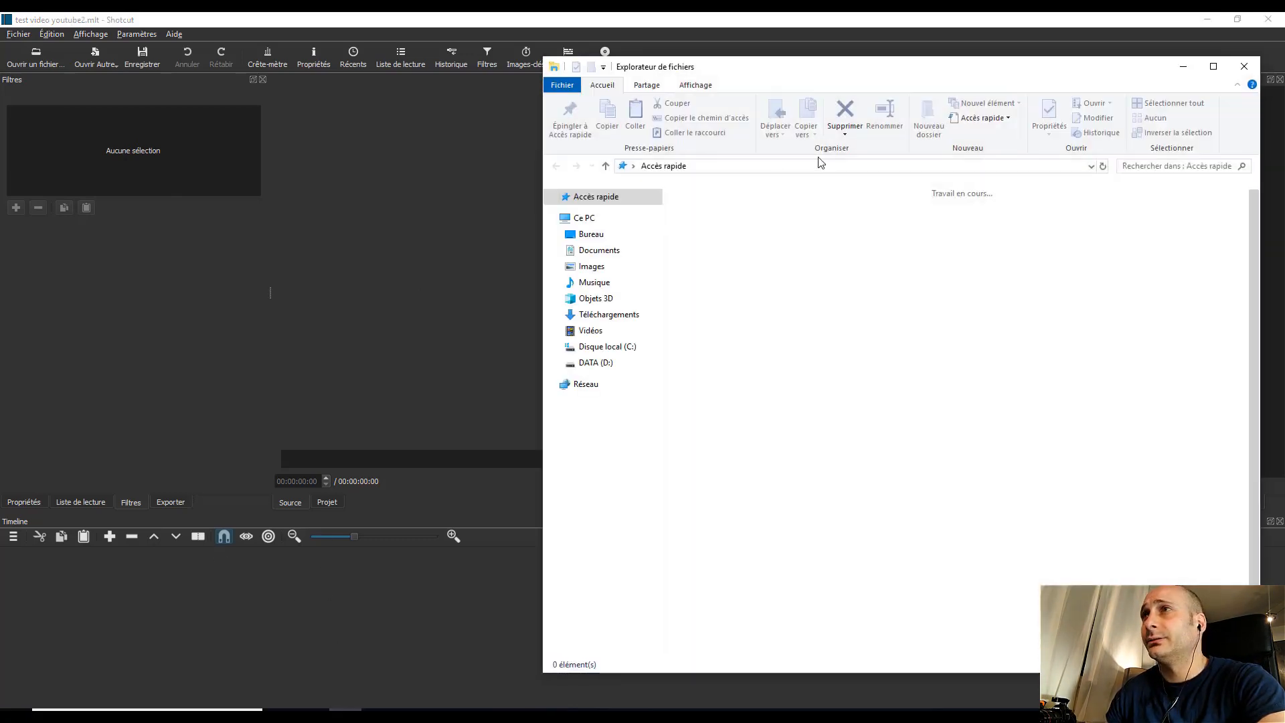
{"action": "double_click", "coordinate": [850, 312]}
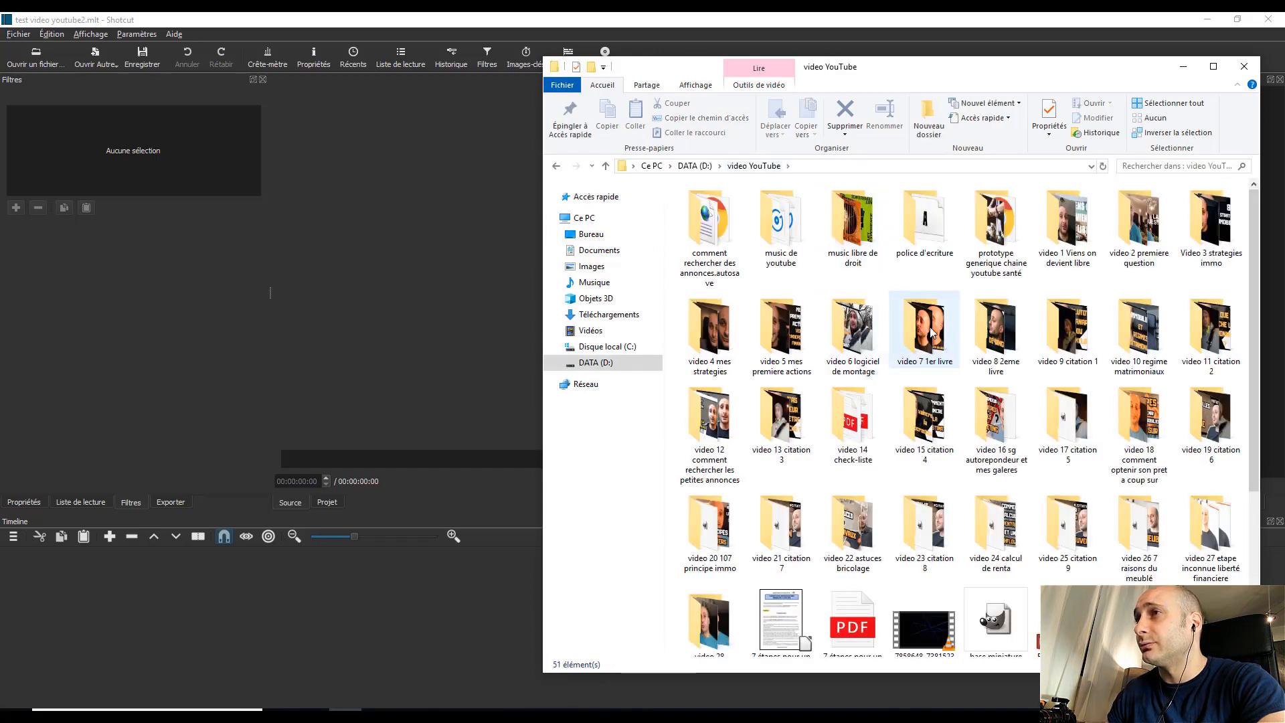
{"action": "double_click", "coordinate": [858, 340]}
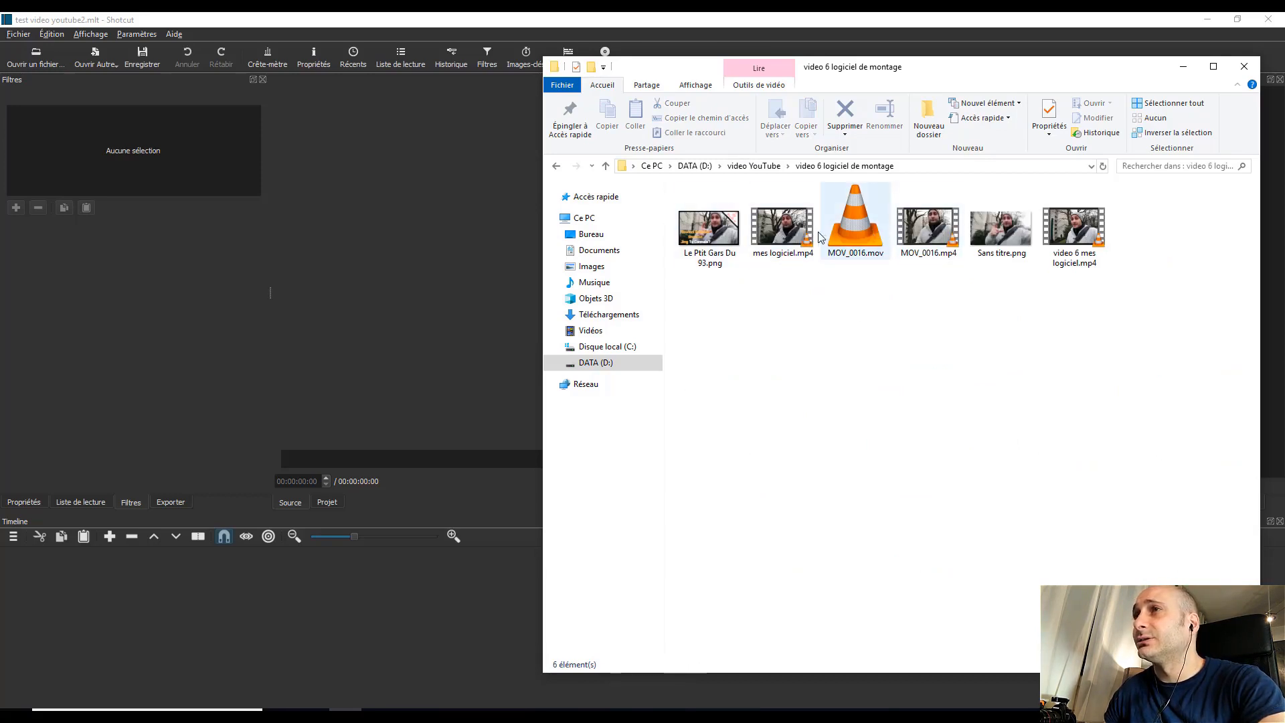
{"action": "left_click", "coordinate": [83, 501]}
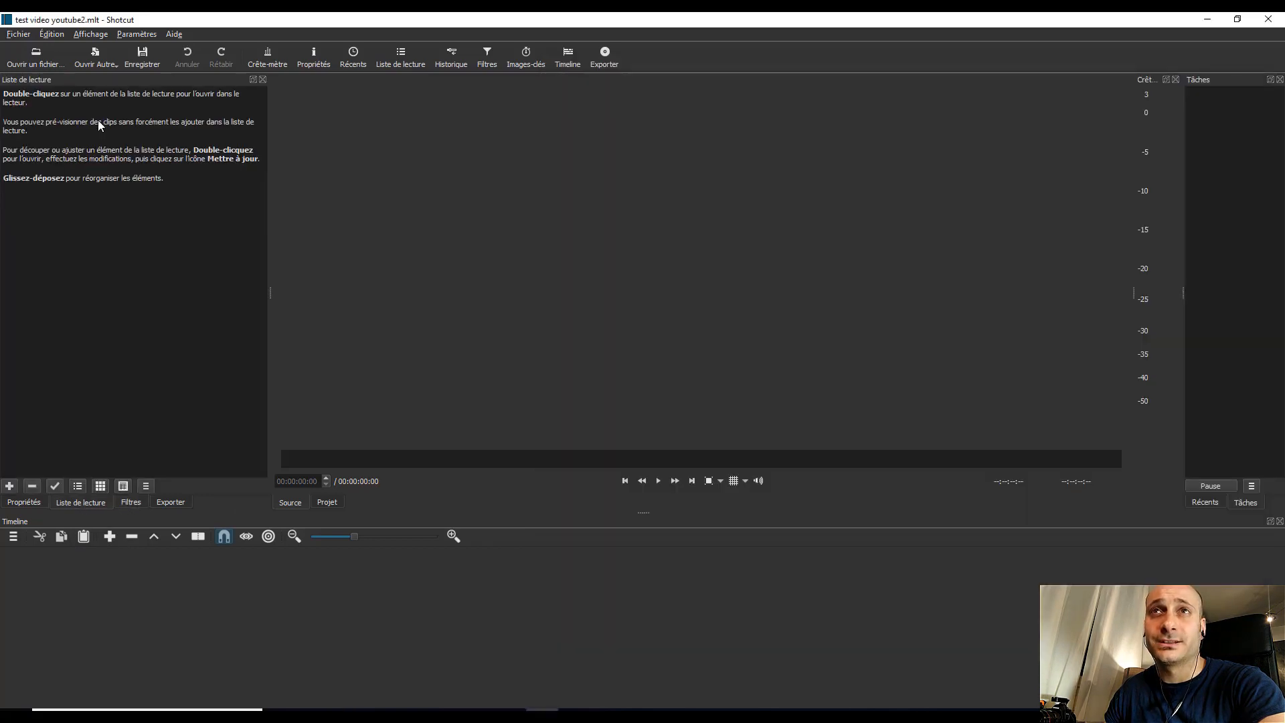
{"action": "key", "text": "alt+Tab"}
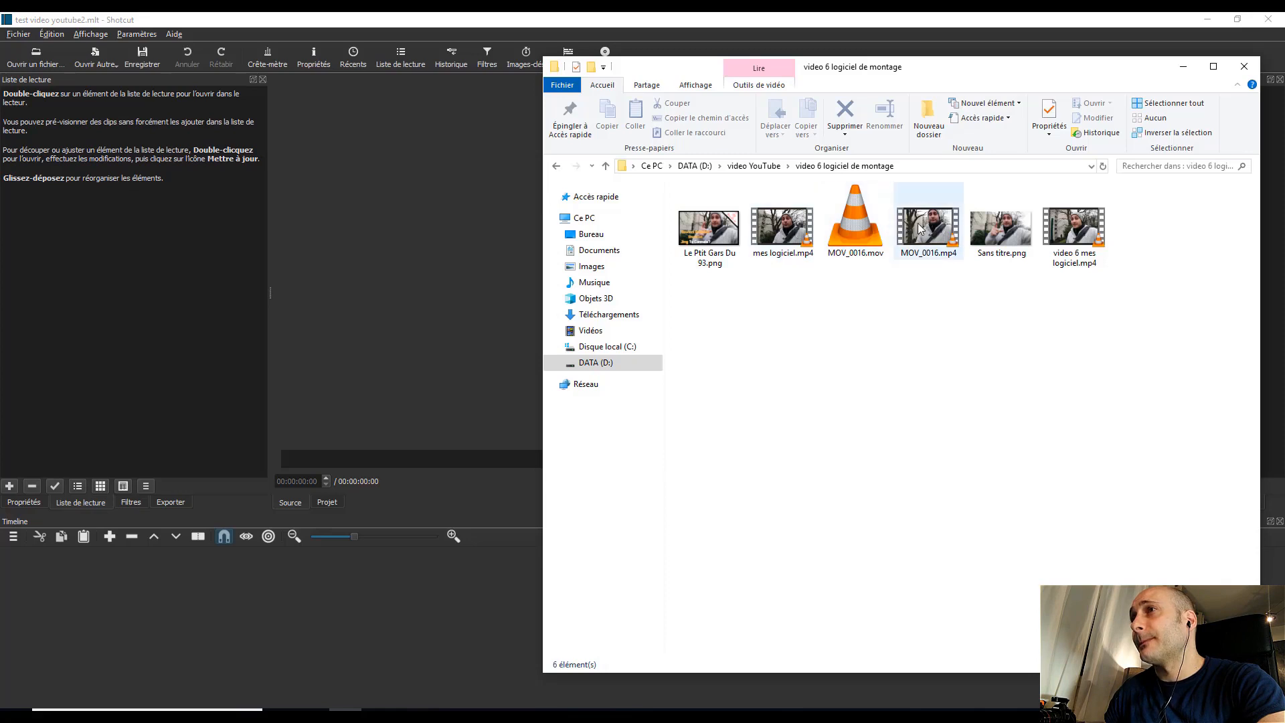
{"action": "left_click_drag", "start_coordinate": [939, 234], "coordinate": [123, 207]}
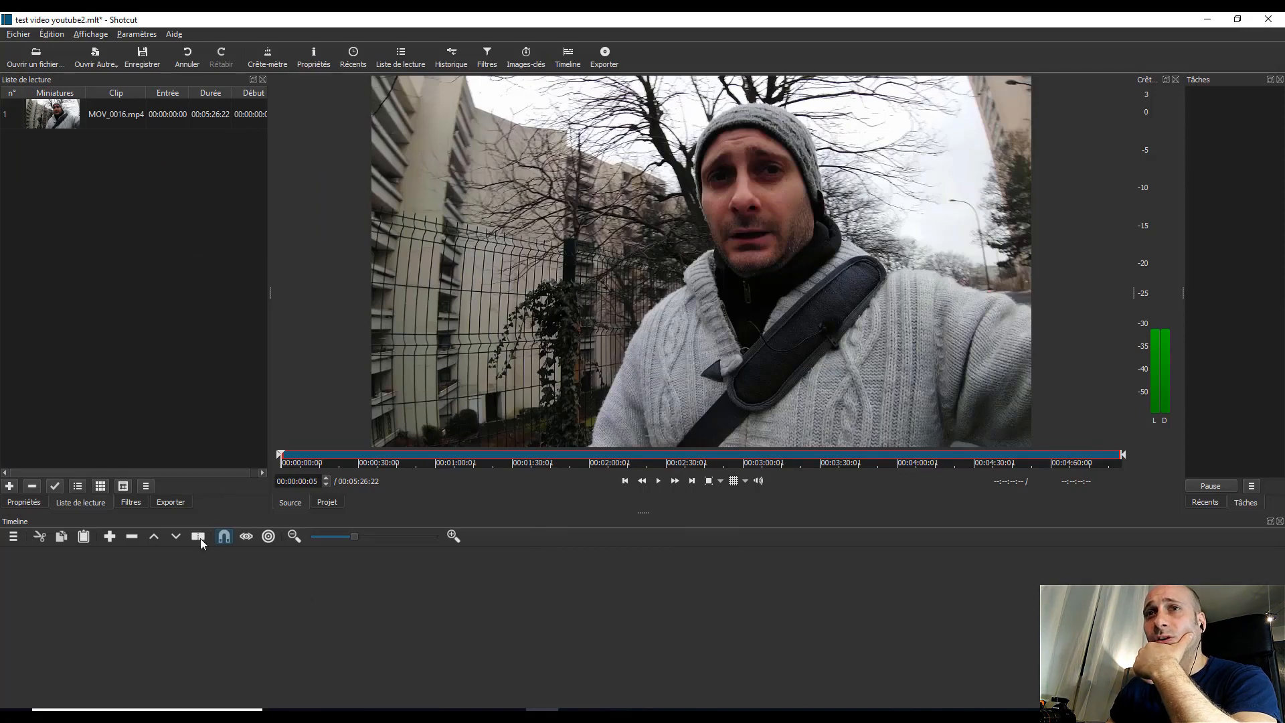
Step: Add "Generique devenir libre.mp4" from the "video YouTube" folder to the playlist
{"action": "left_click", "coordinate": [345, 710]}
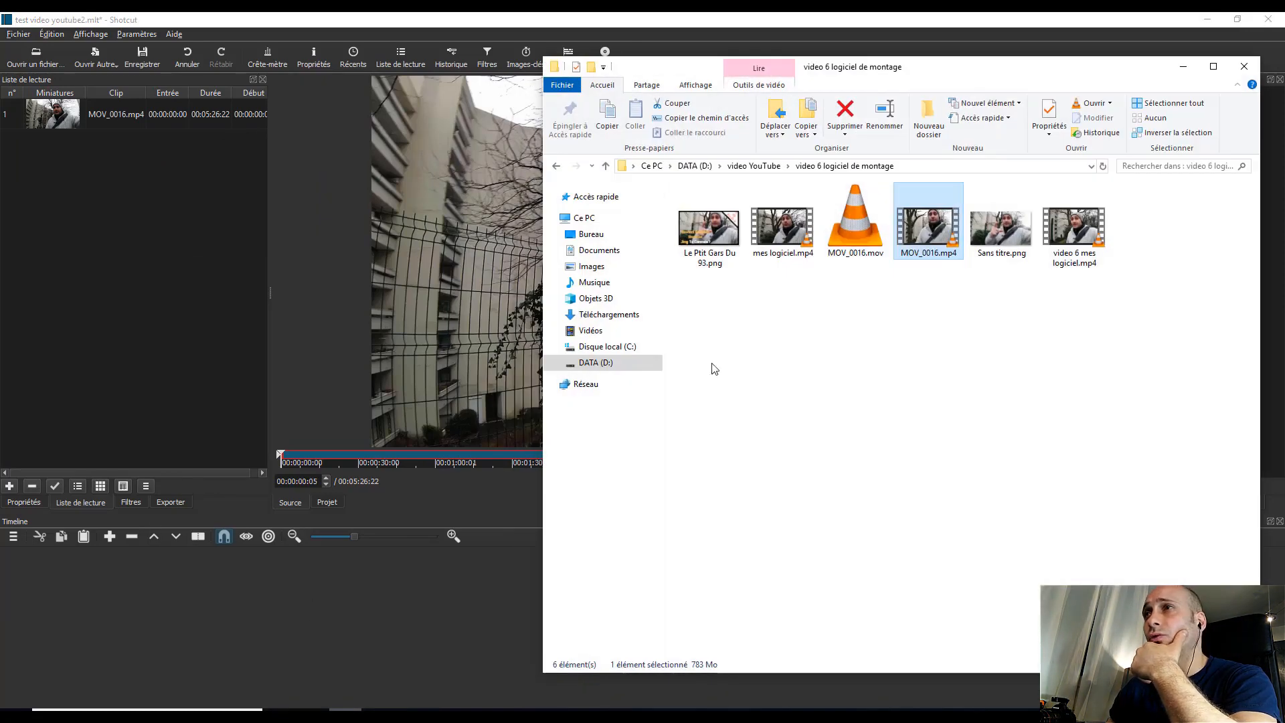
{"action": "left_click", "coordinate": [754, 166]}
{"action": "scroll", "coordinate": [877, 462], "scroll_direction": "down", "scroll_amount": 3}
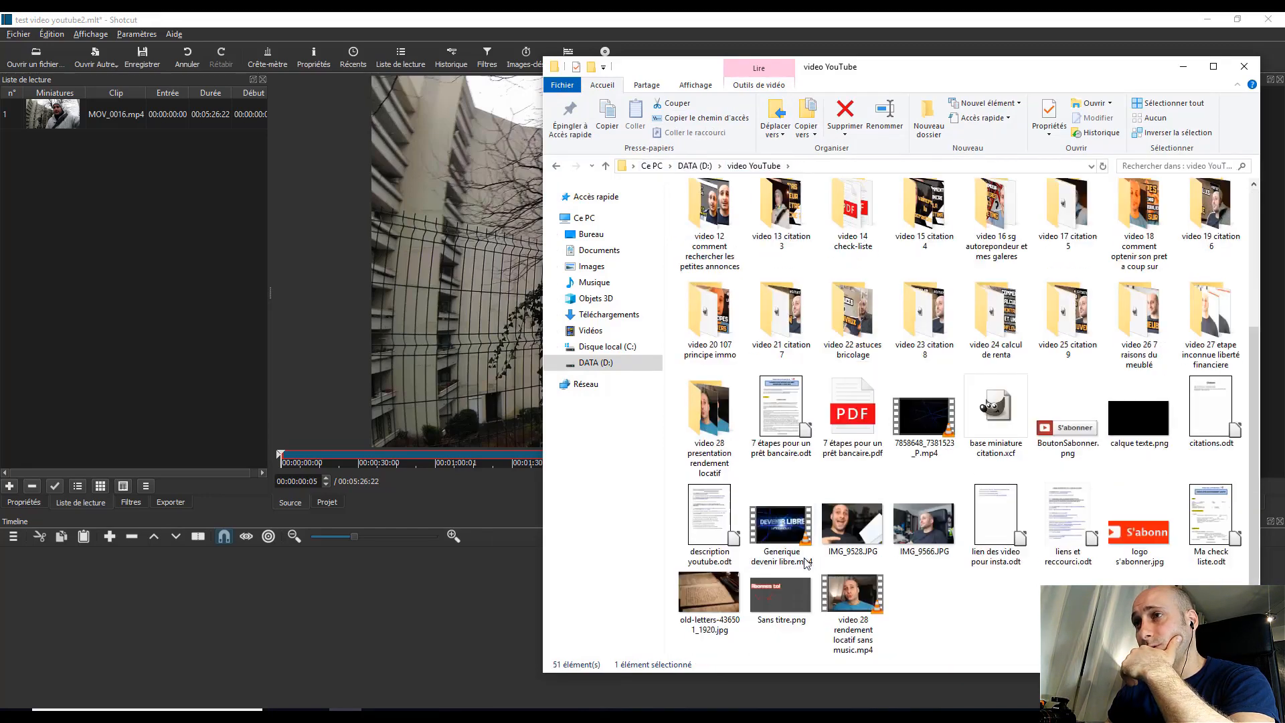
{"action": "left_click_drag", "start_coordinate": [781, 535], "coordinate": [148, 221]}
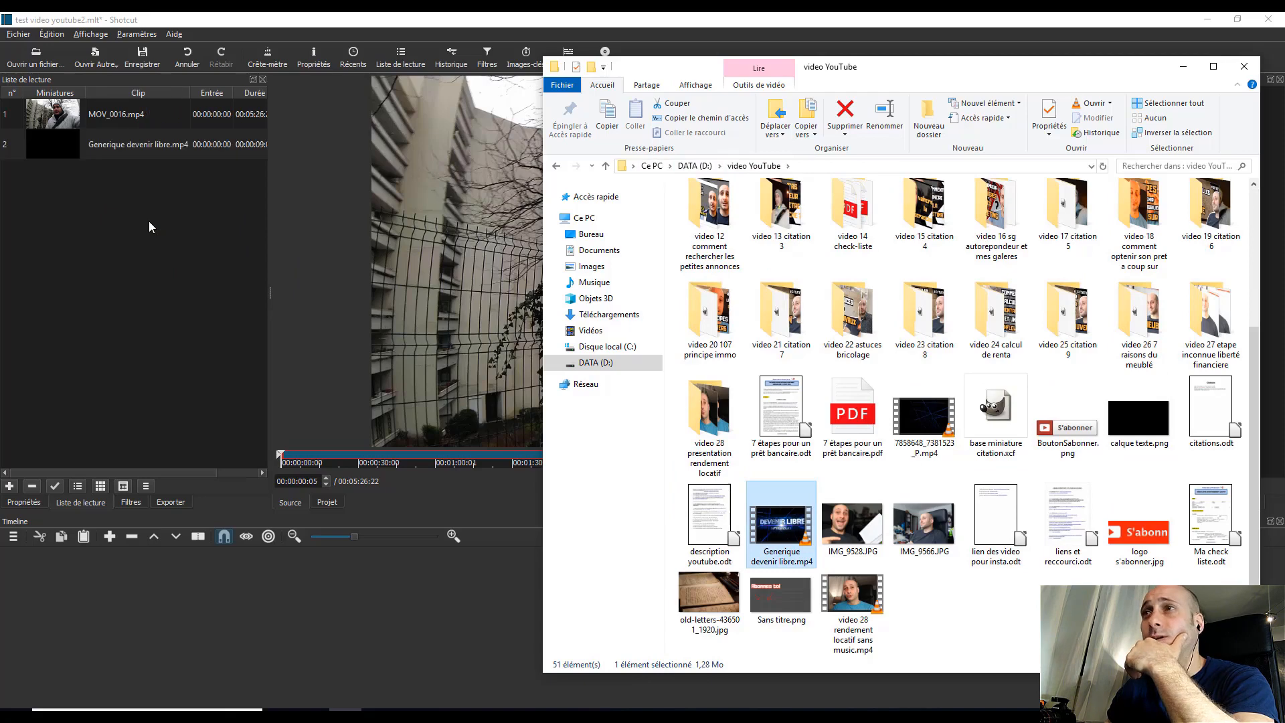
Step: Add the Silk Road MP3 from the "music libre de droit" folder to the playlist and return to the editor
{"action": "scroll", "coordinate": [813, 328], "scroll_direction": "up", "scroll_amount": 3}
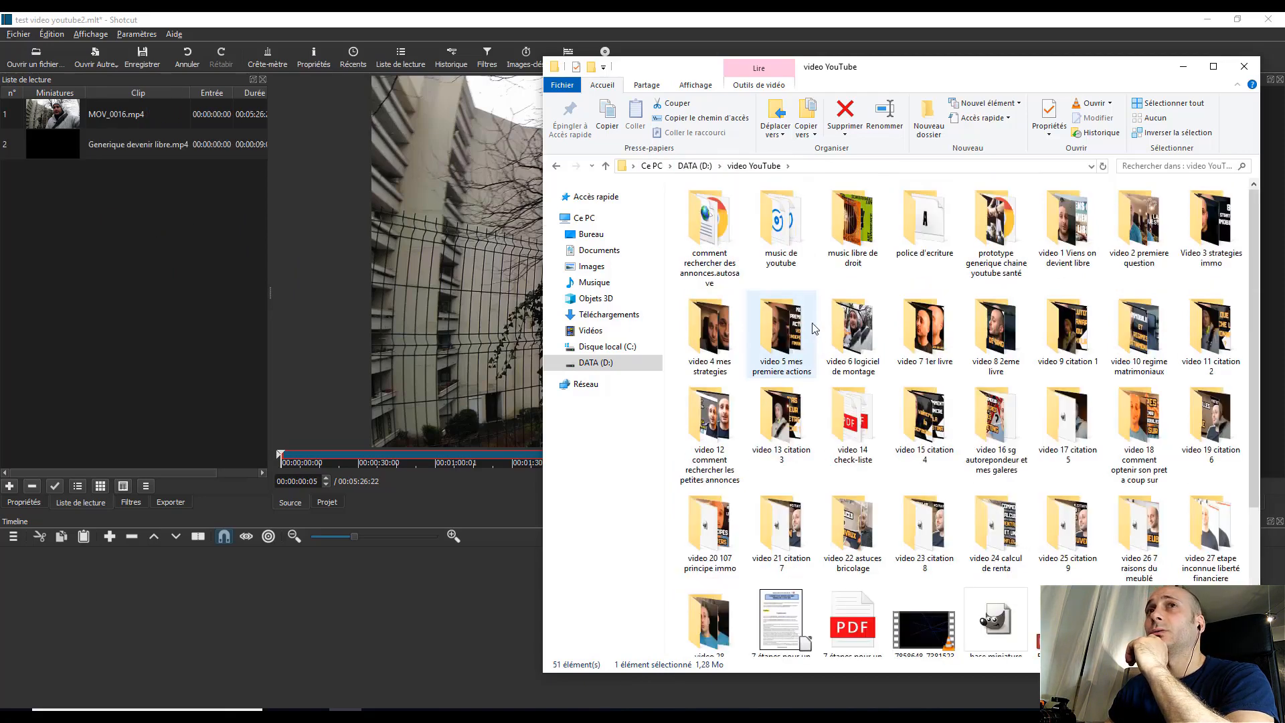
{"action": "double_click", "coordinate": [853, 224]}
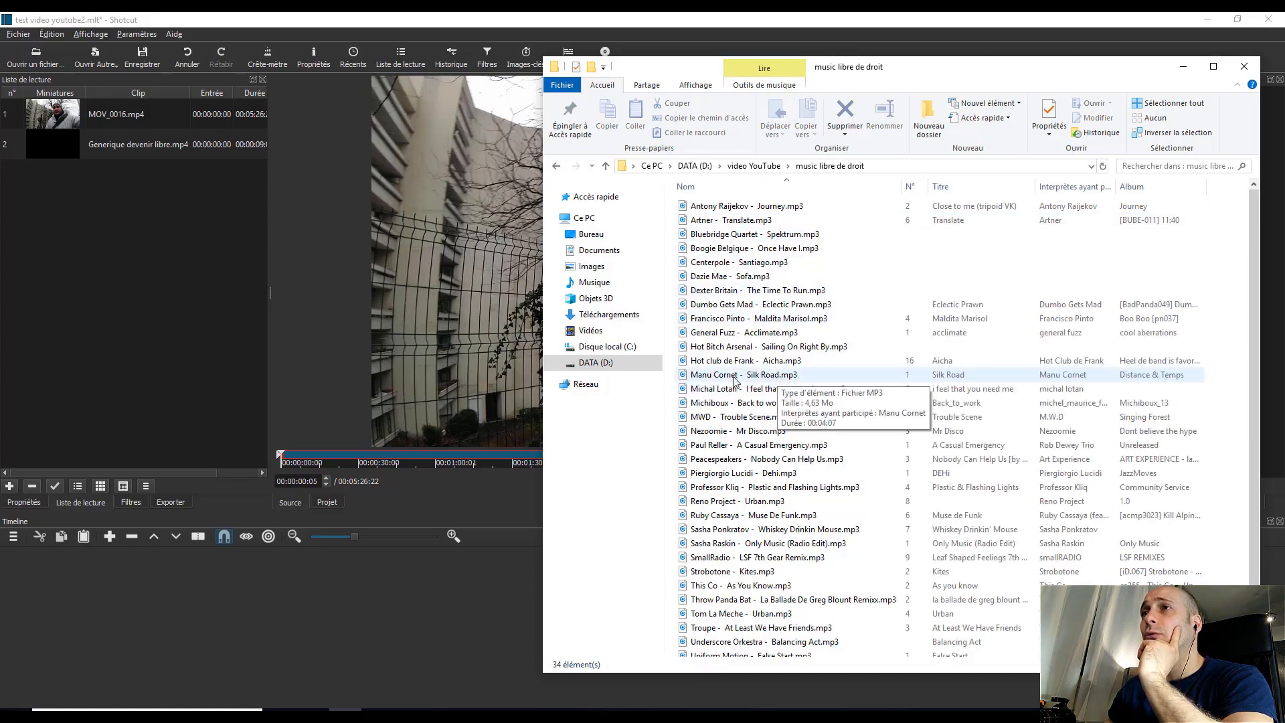
{"action": "left_click_drag", "start_coordinate": [735, 380], "coordinate": [87, 271]}
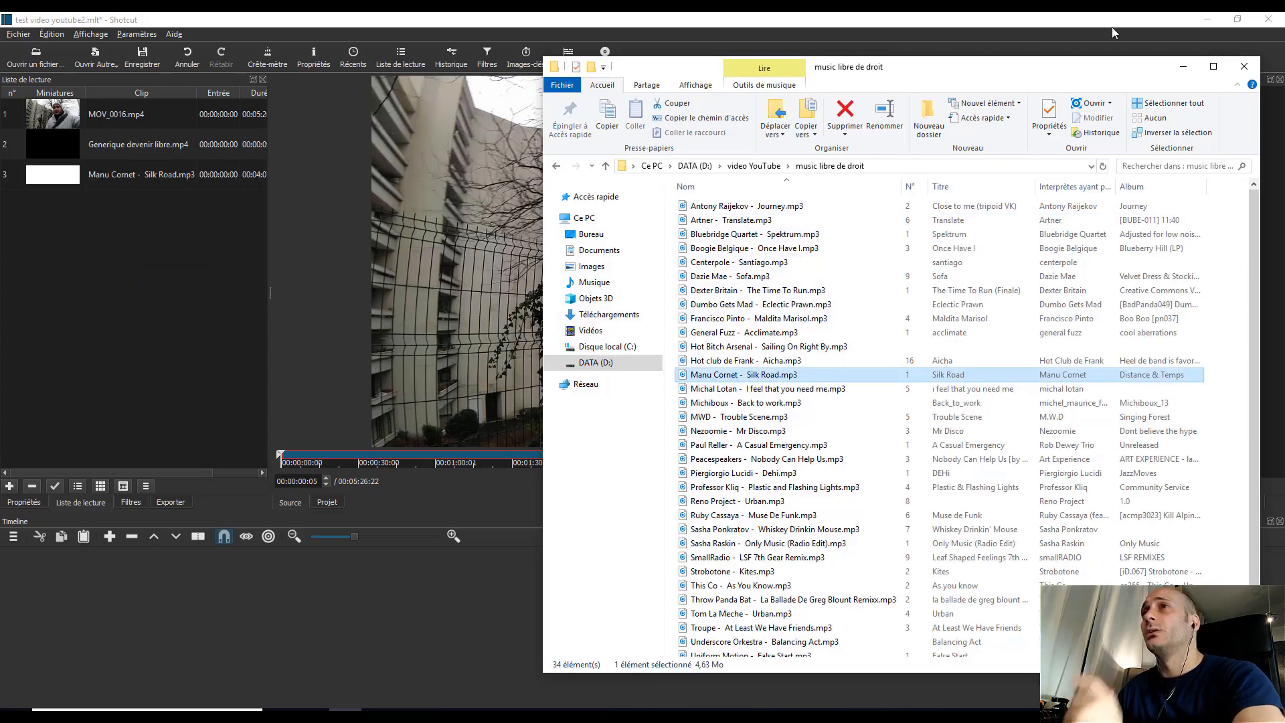
{"action": "left_click", "coordinate": [1183, 66]}
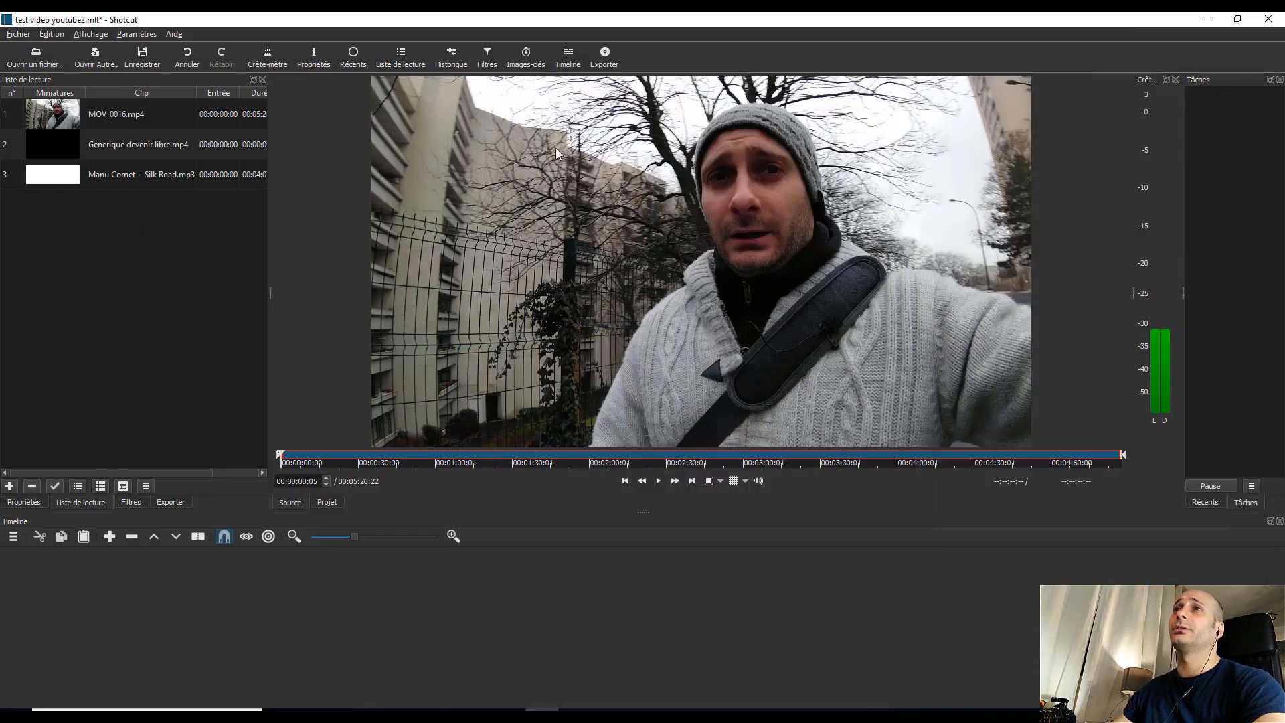
Step: Place MOV_0016.mp4 from the playlist onto the timeline as the first clip on a new video track
{"action": "left_click", "coordinate": [113, 146]}
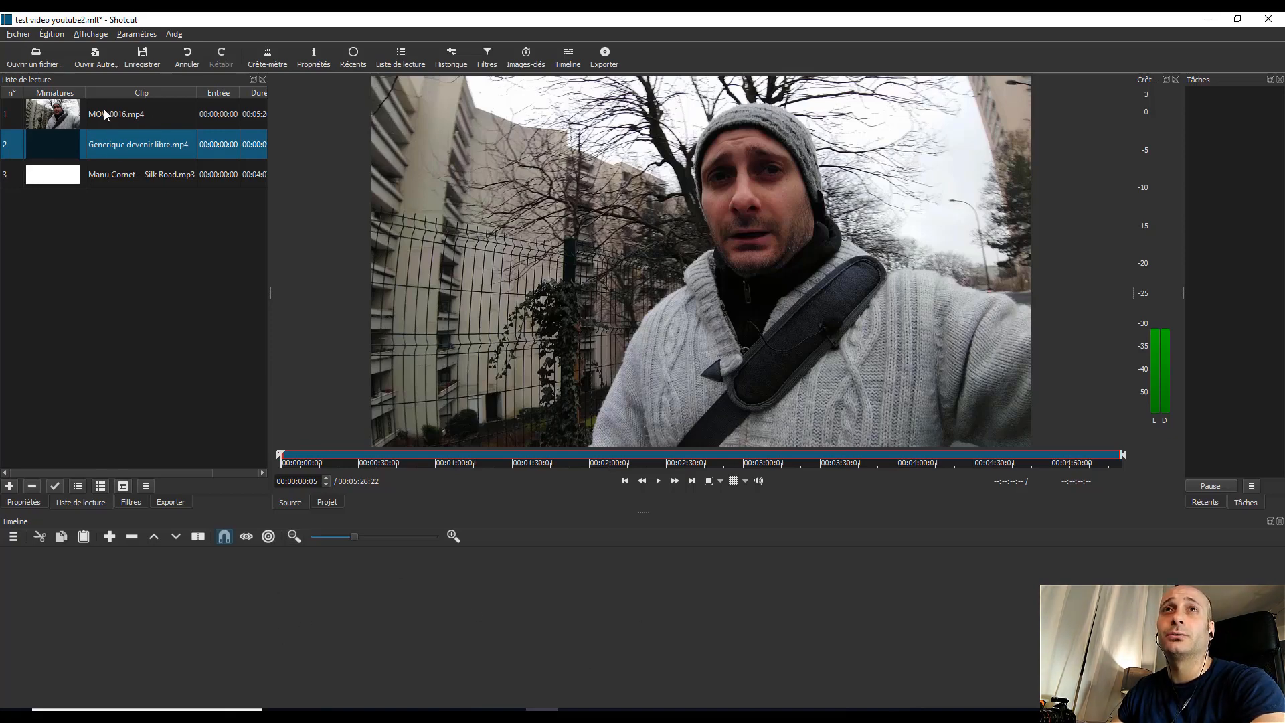
{"action": "left_click_drag", "start_coordinate": [73, 111], "coordinate": [266, 613]}
Step: Preview the timeline clip from about 00:04:54 and at an earlier point around 00:04:29
{"action": "left_click_drag", "start_coordinate": [673, 553], "coordinate": [604, 560]}
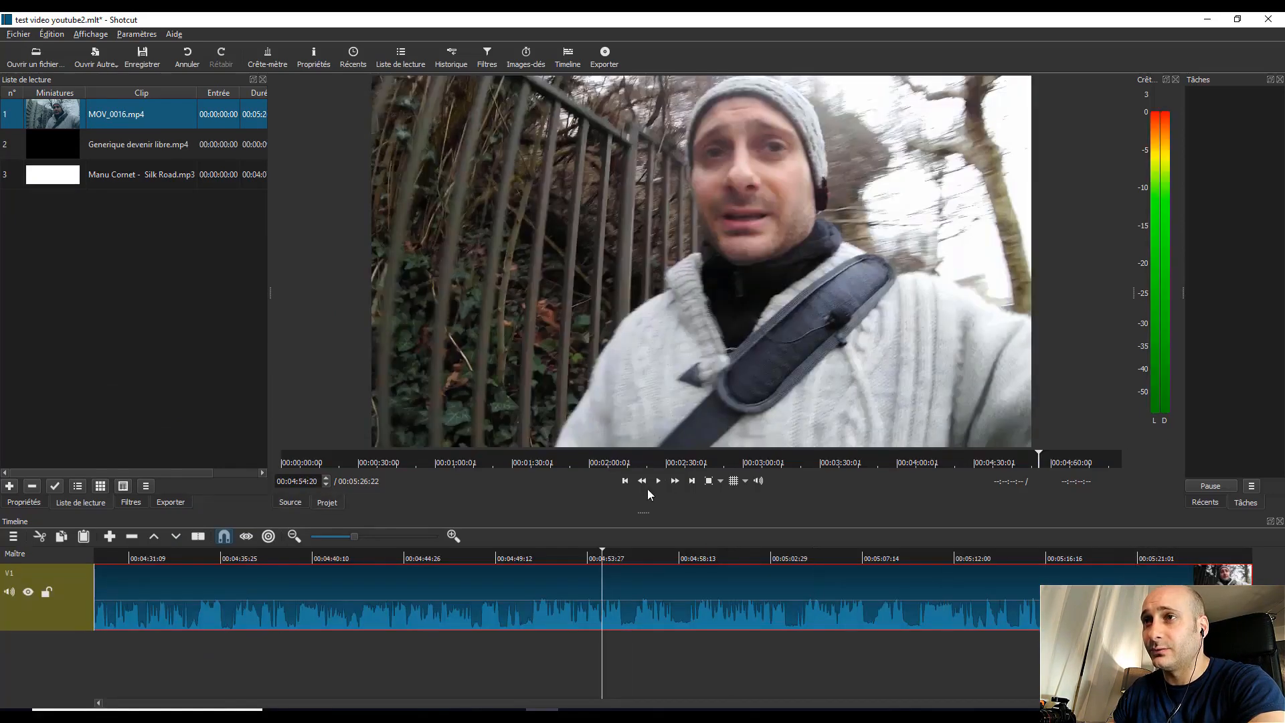
{"action": "left_click", "coordinate": [659, 482]}
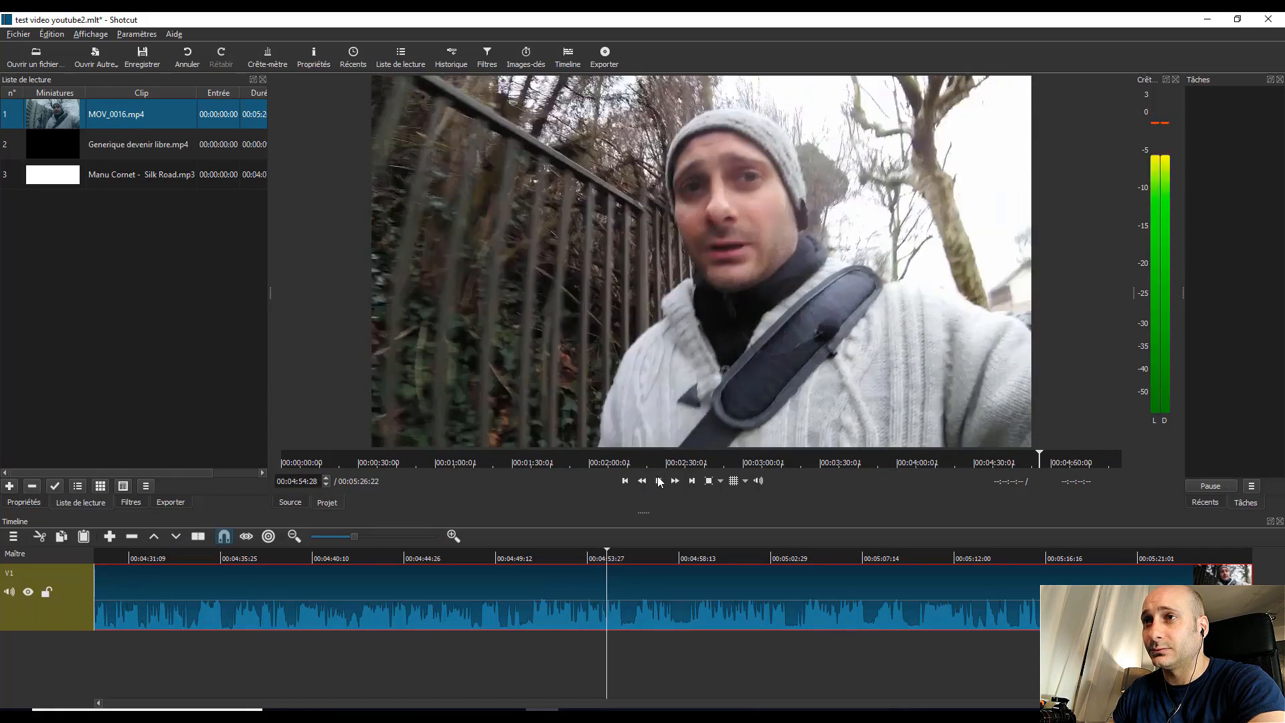
{"action": "left_click", "coordinate": [107, 558]}
{"action": "left_click", "coordinate": [107, 558]}
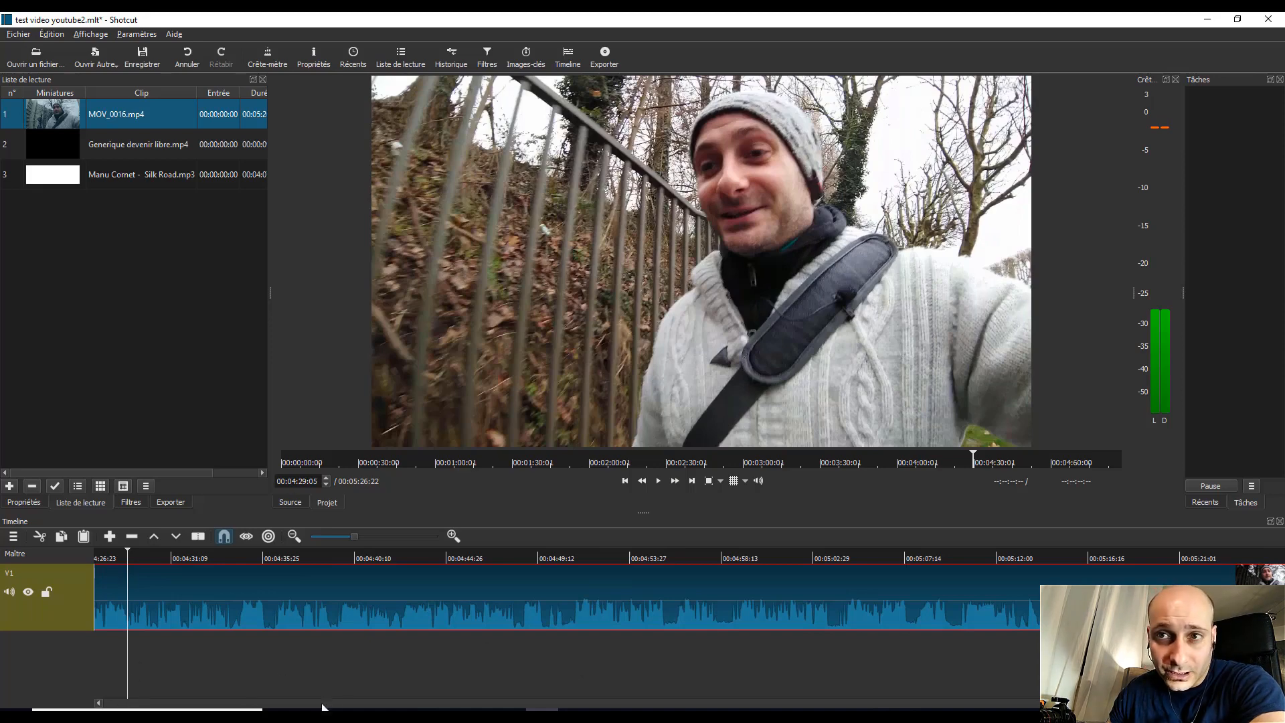
Step: Split MOV_0016.mp4 on track V1 at 00:00:06:11, just before the speech resumes near the clip's start
{"action": "left_click", "coordinate": [127, 704]}
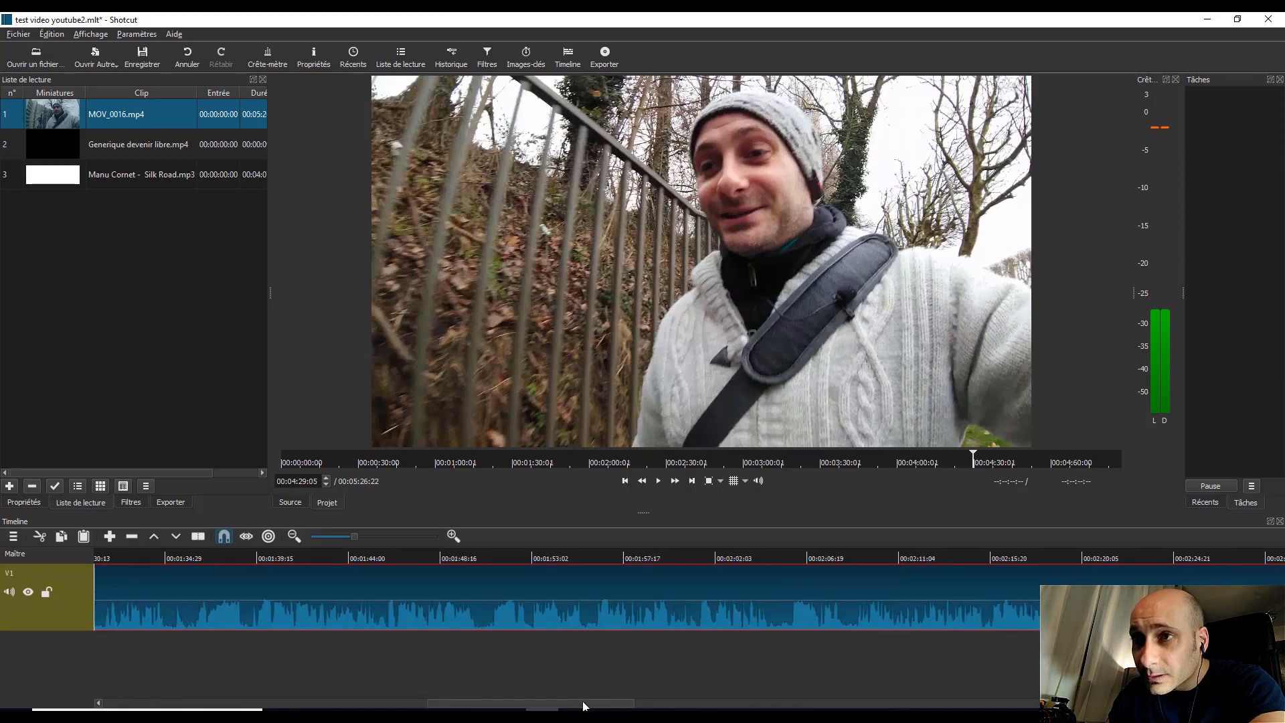
{"action": "left_click", "coordinate": [424, 697]}
{"action": "left_click_drag", "start_coordinate": [424, 698], "coordinate": [208, 685]}
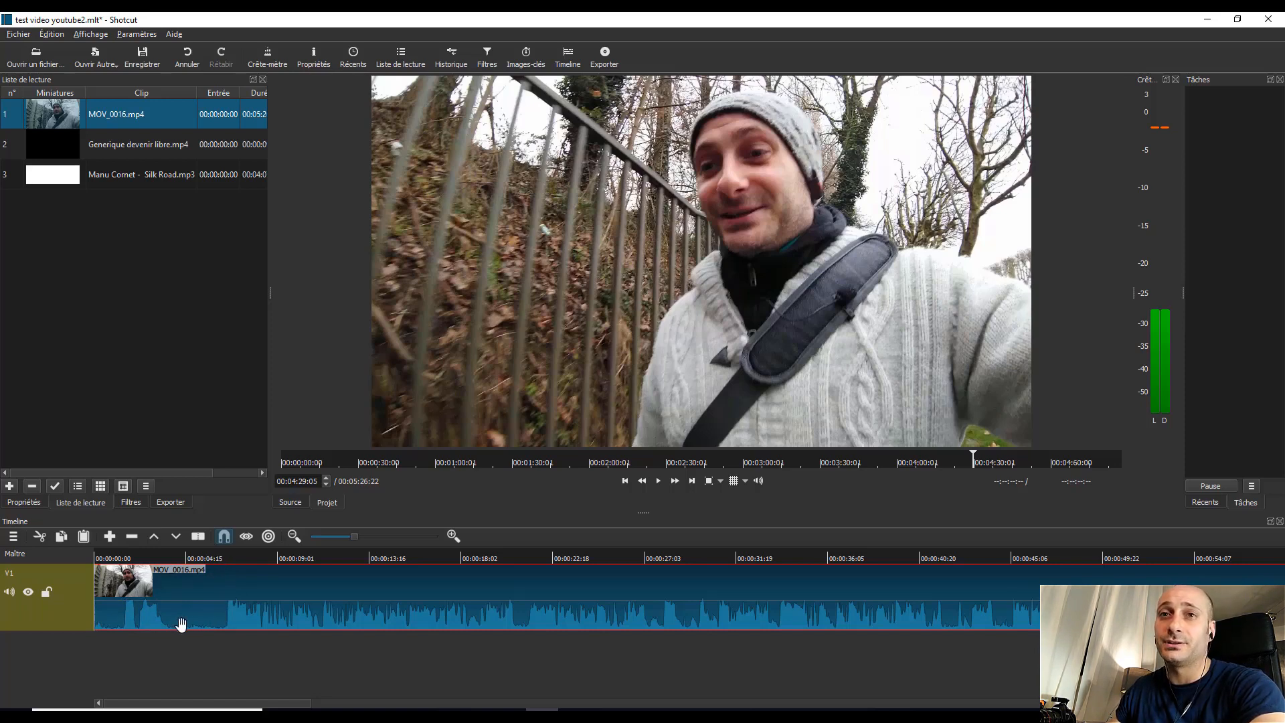
{"action": "left_click", "coordinate": [223, 558]}
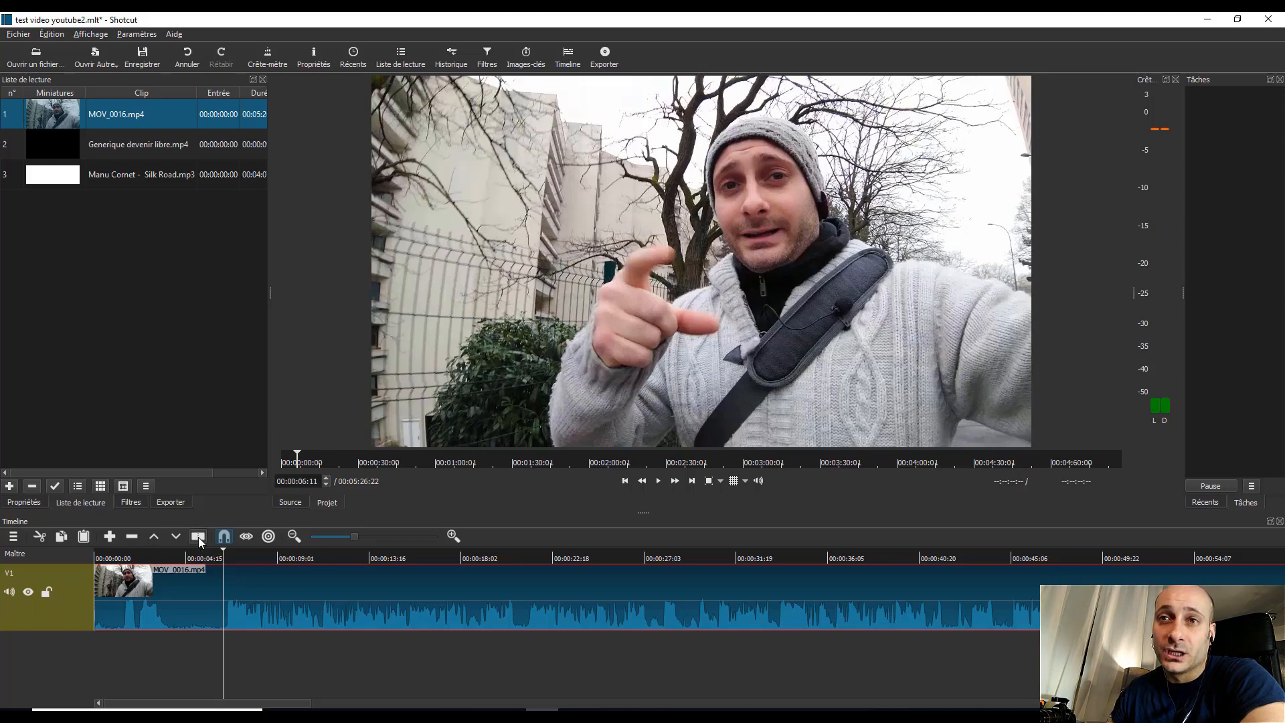
{"action": "key", "text": "s"}
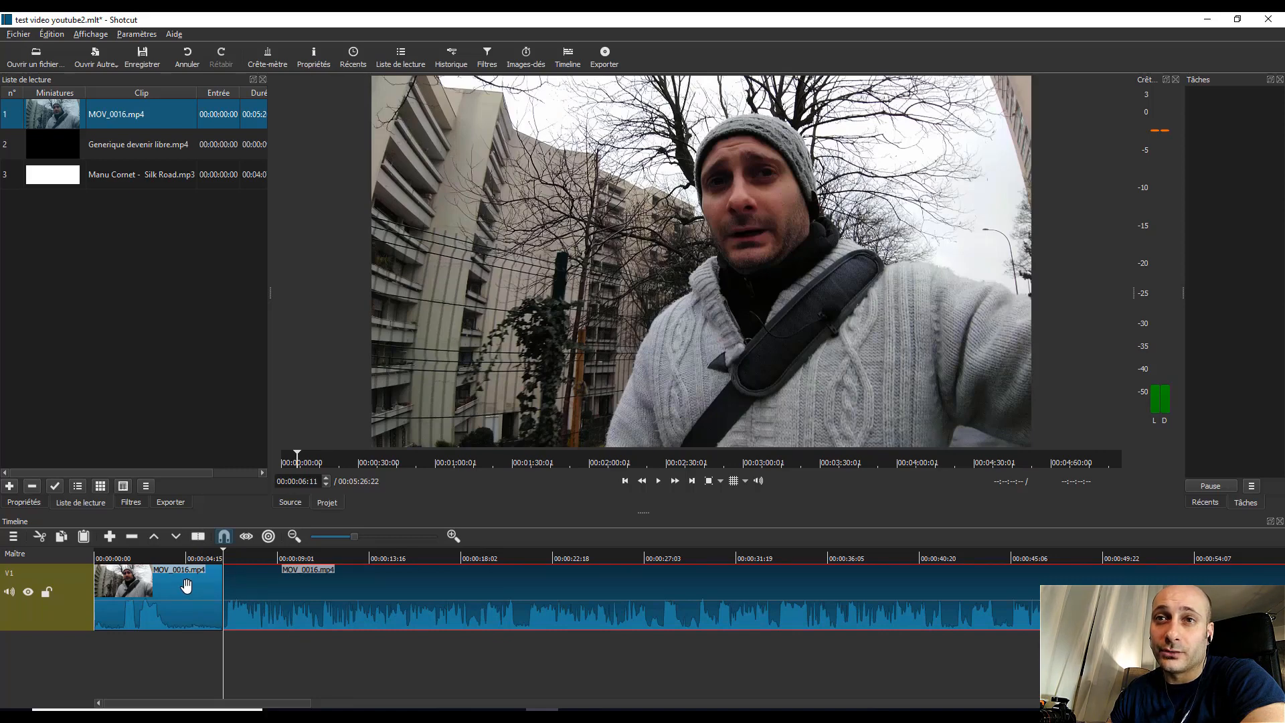
Step: Try deleting the opening segment before the split with Supprimer, and undo the deletion
{"action": "left_click", "coordinate": [182, 586]}
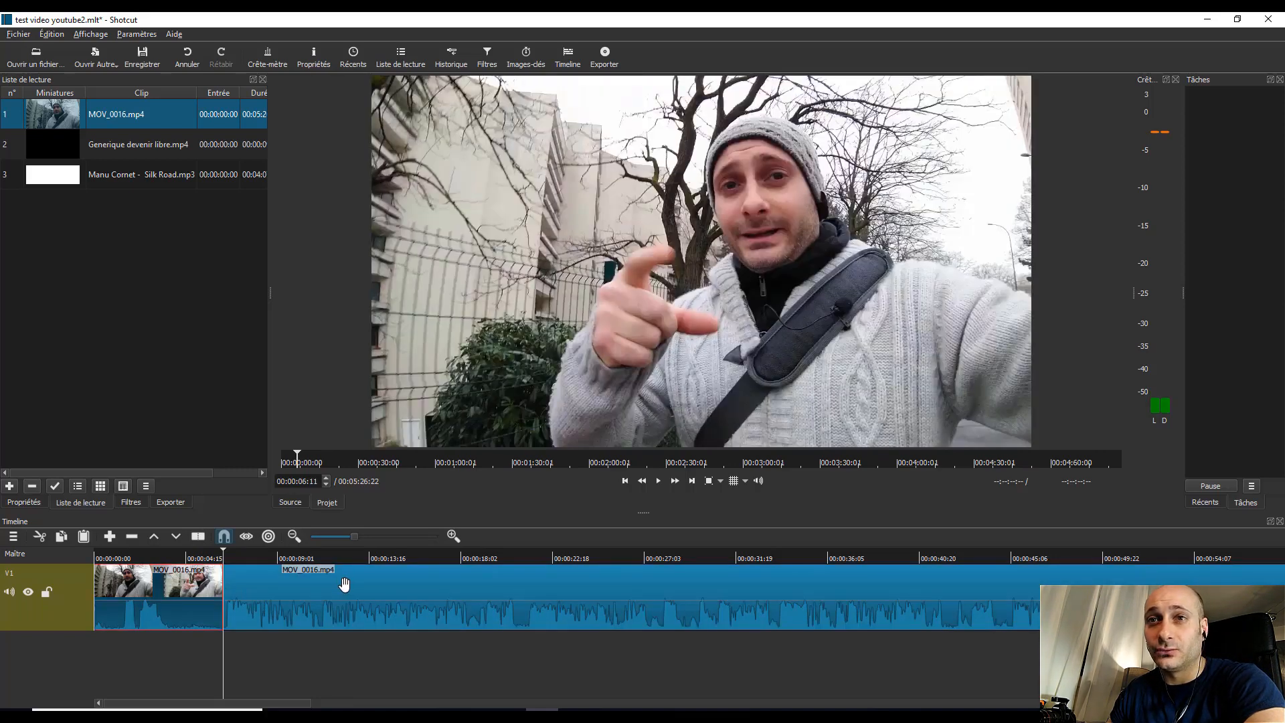
{"action": "left_click", "coordinate": [344, 584]}
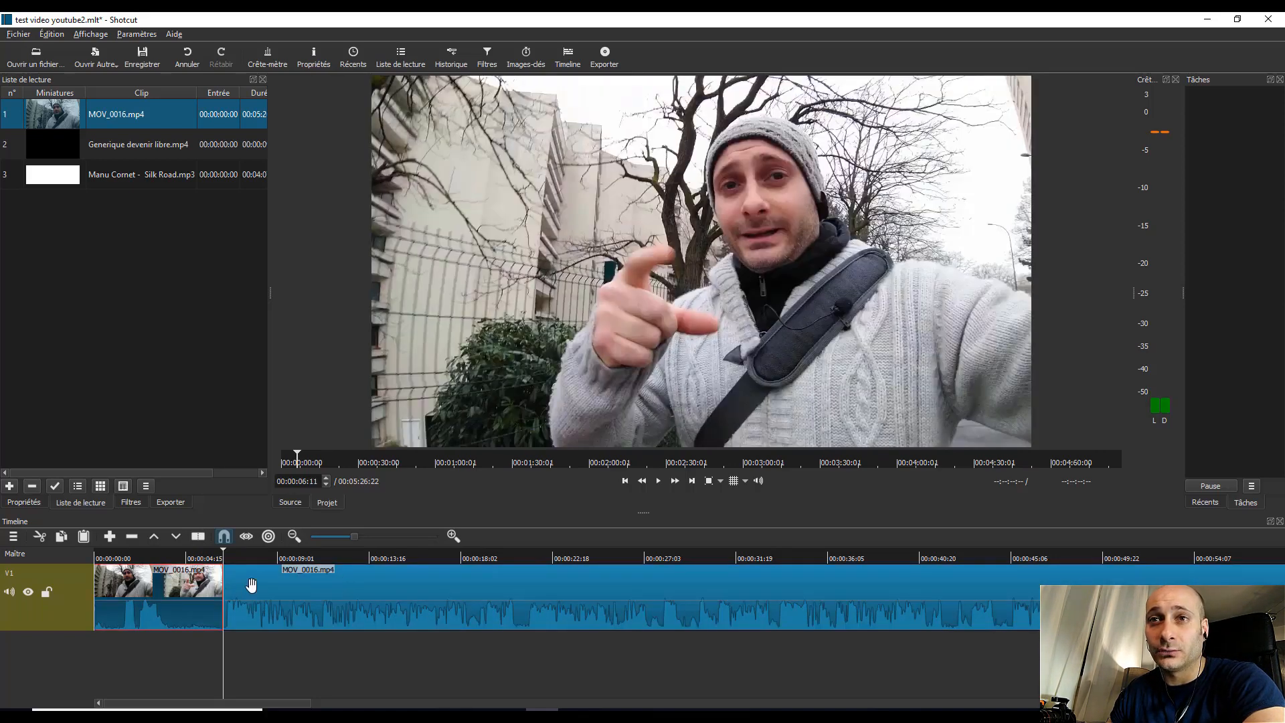
{"action": "left_click", "coordinate": [175, 584]}
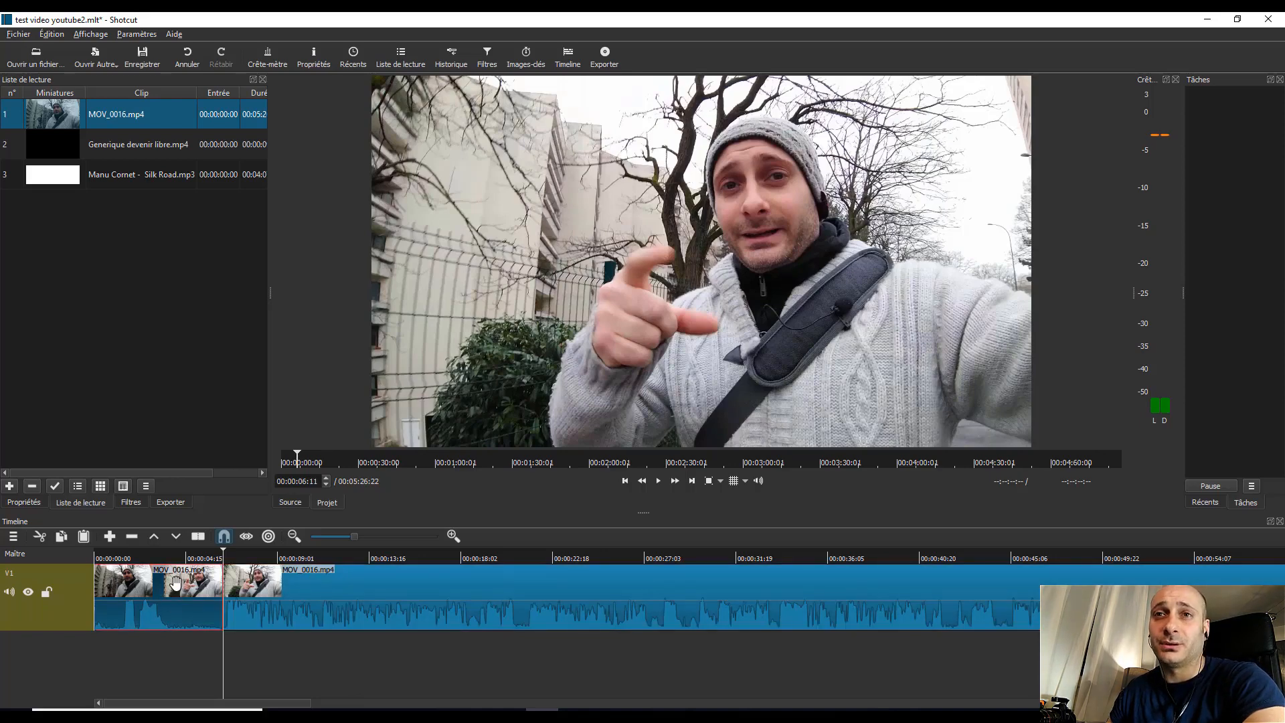
{"action": "right_click", "coordinate": [176, 592]}
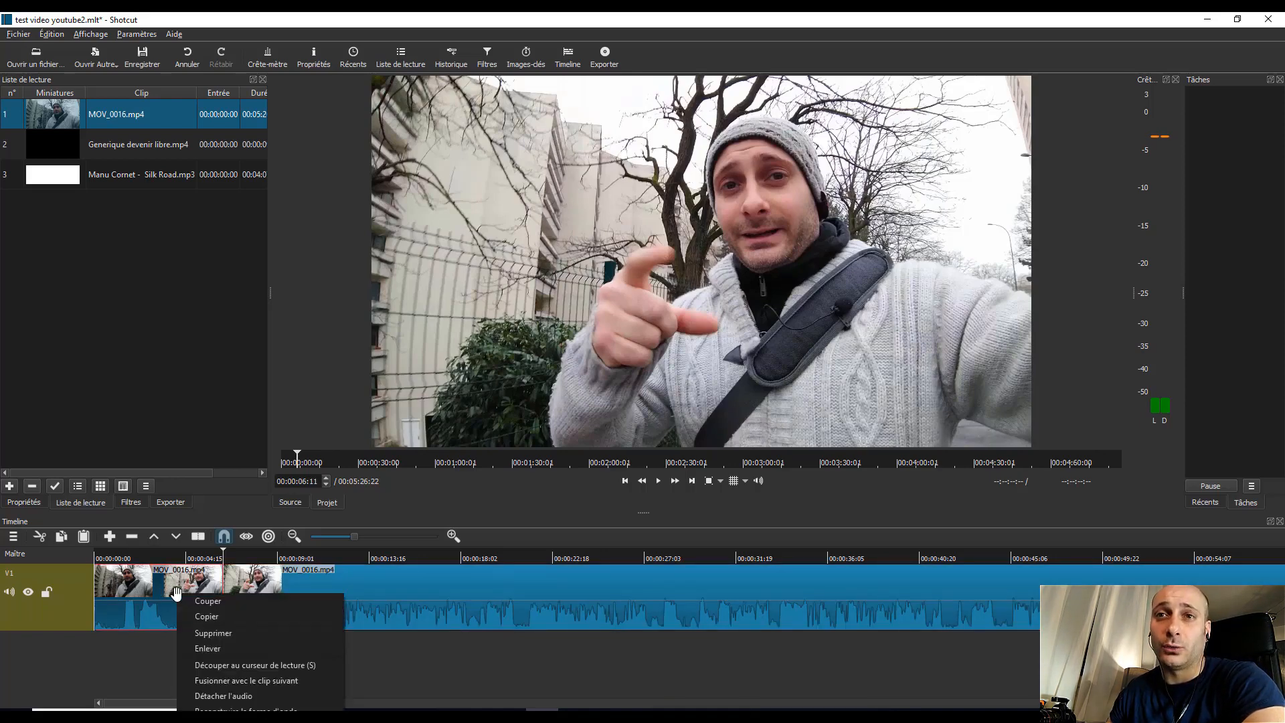
{"action": "left_click", "coordinate": [213, 633]}
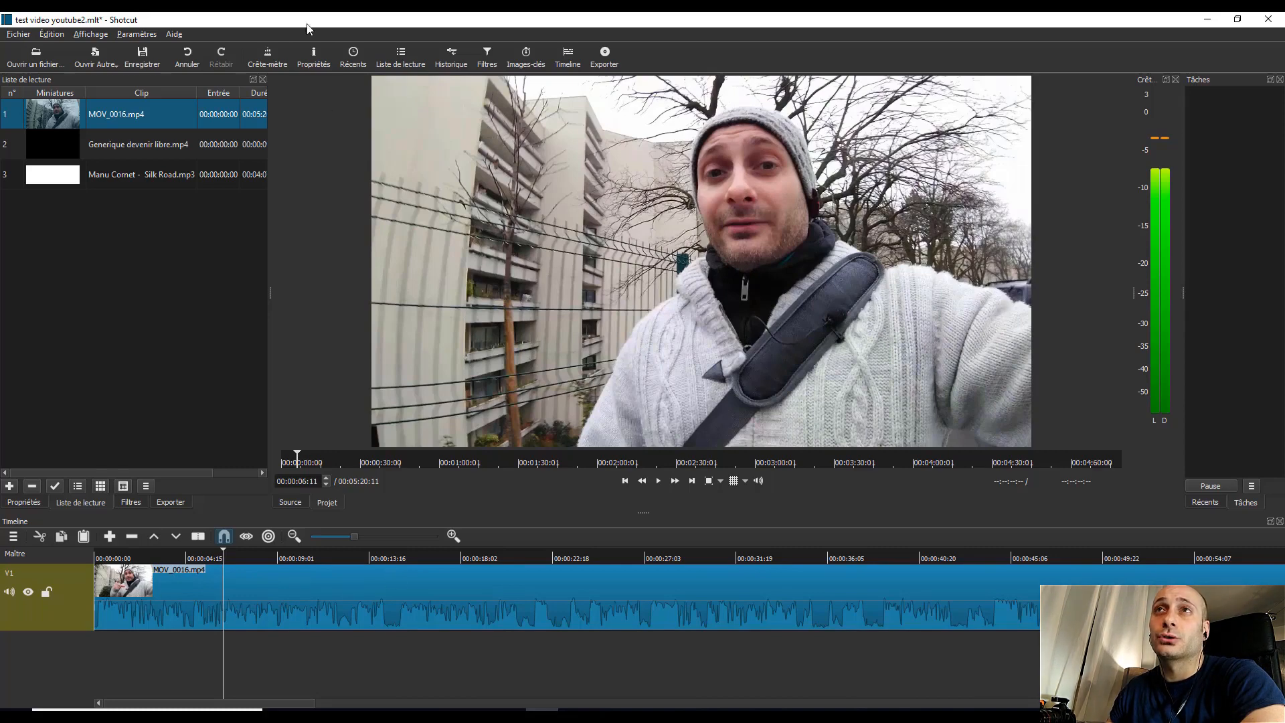
{"action": "left_click", "coordinate": [190, 54]}
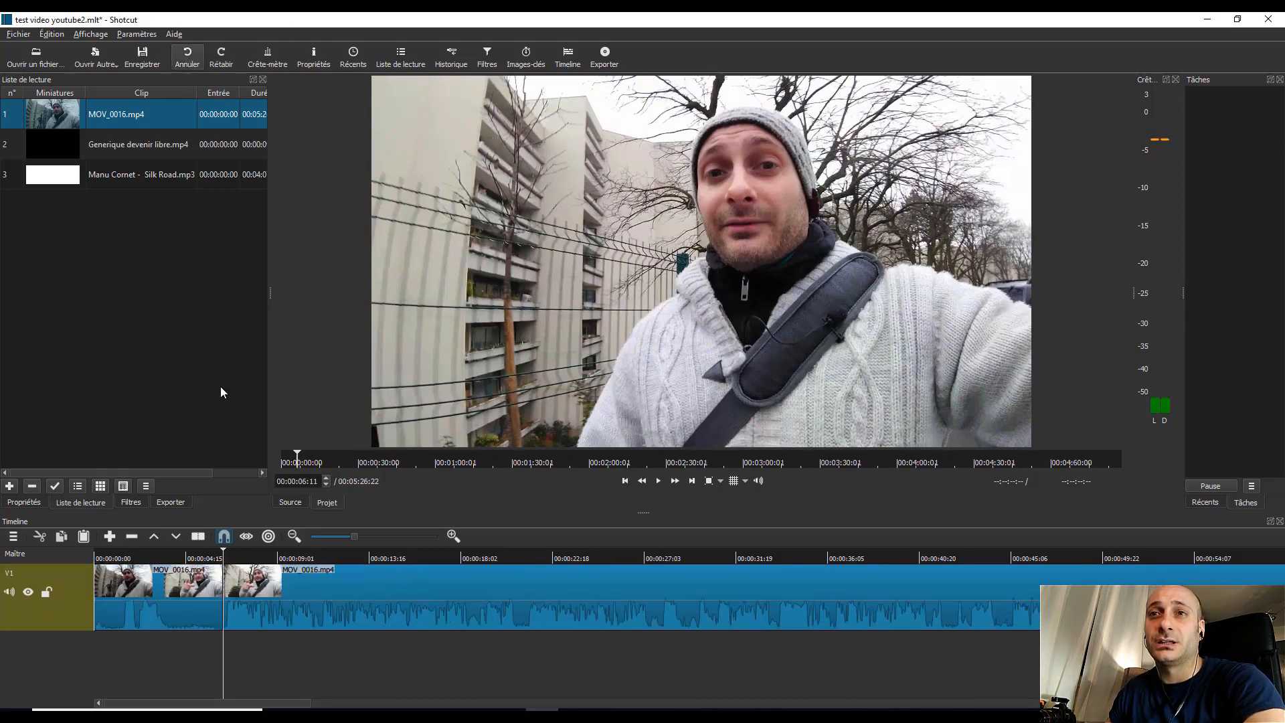
Step: Remove the opening segment before the split with Enlever, keeping the rest of the clip in place
{"action": "right_click", "coordinate": [165, 587]}
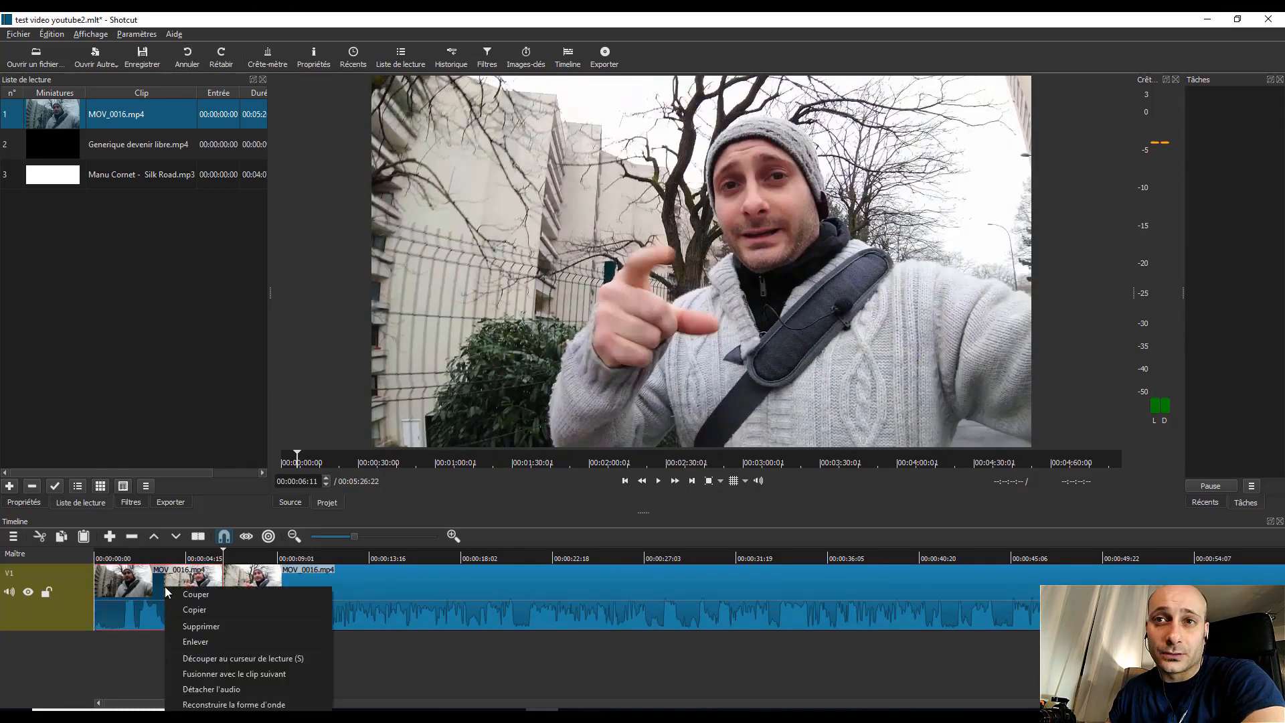
{"action": "left_click", "coordinate": [199, 641]}
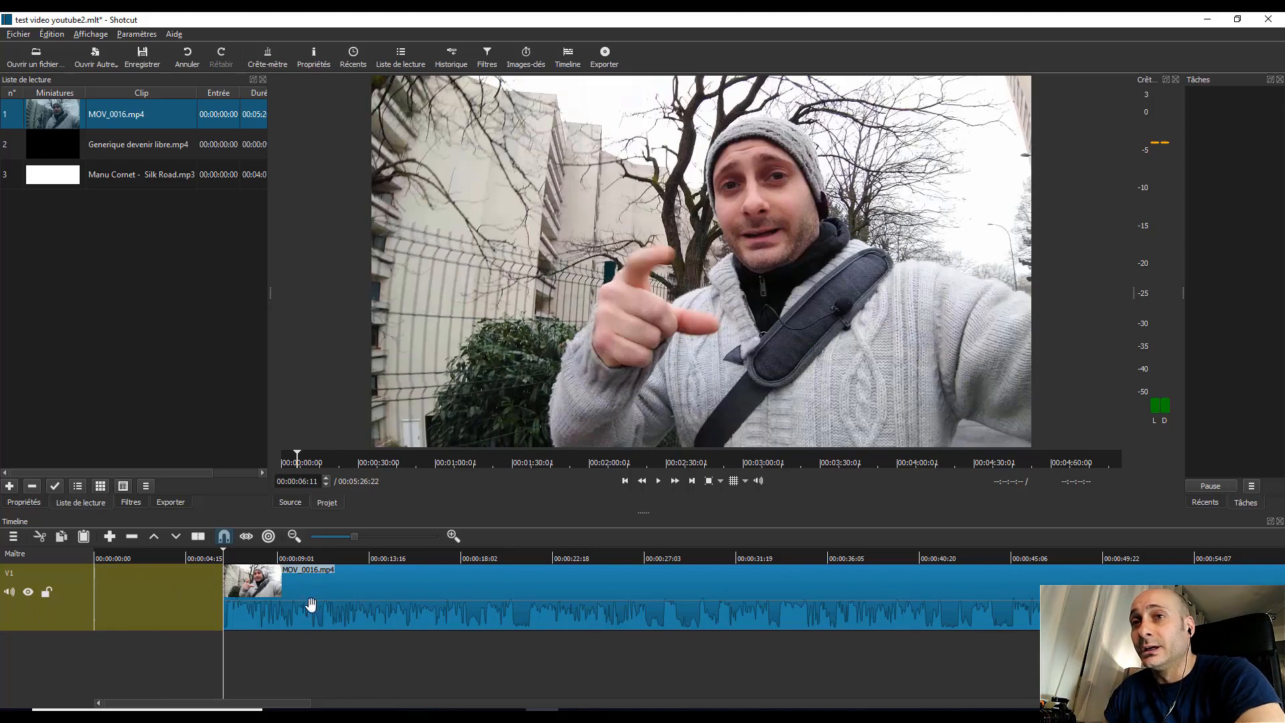
Step: Move the remaining MOV_0016.mp4 clip on track V1 to the very start of the timeline
{"action": "left_click", "coordinate": [500, 600]}
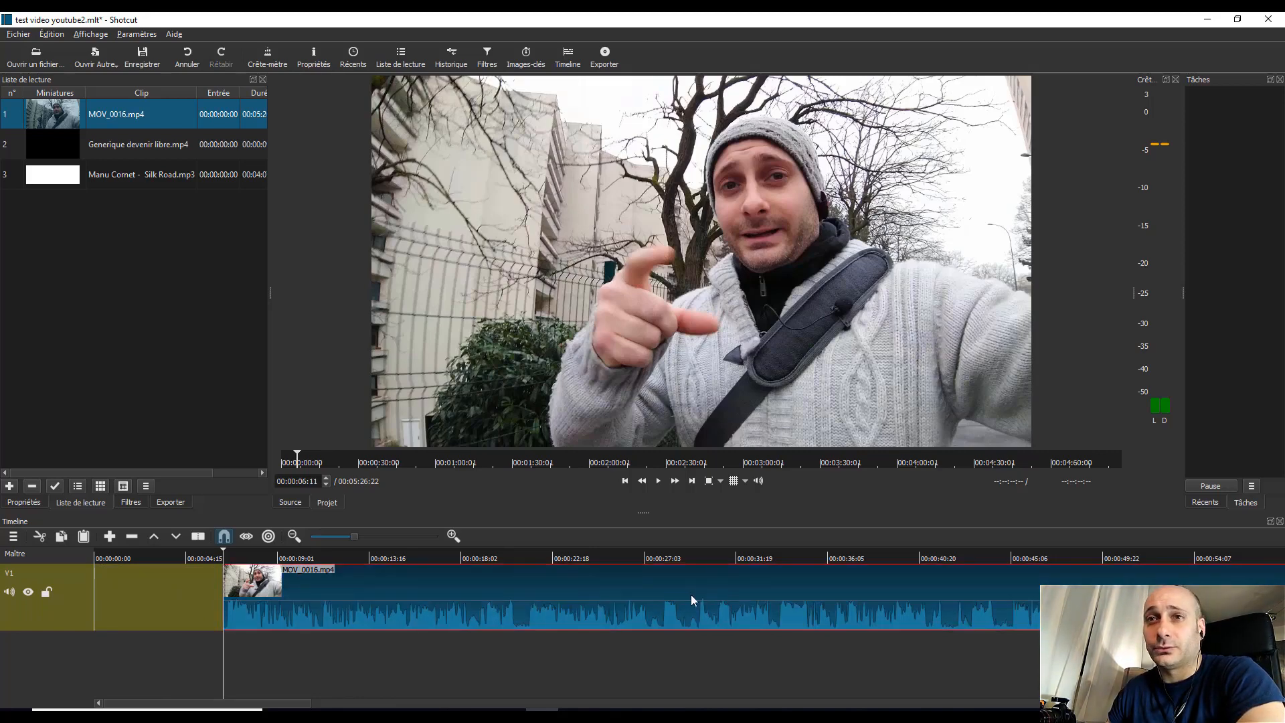
{"action": "left_click_drag", "start_coordinate": [691, 597], "coordinate": [565, 597]}
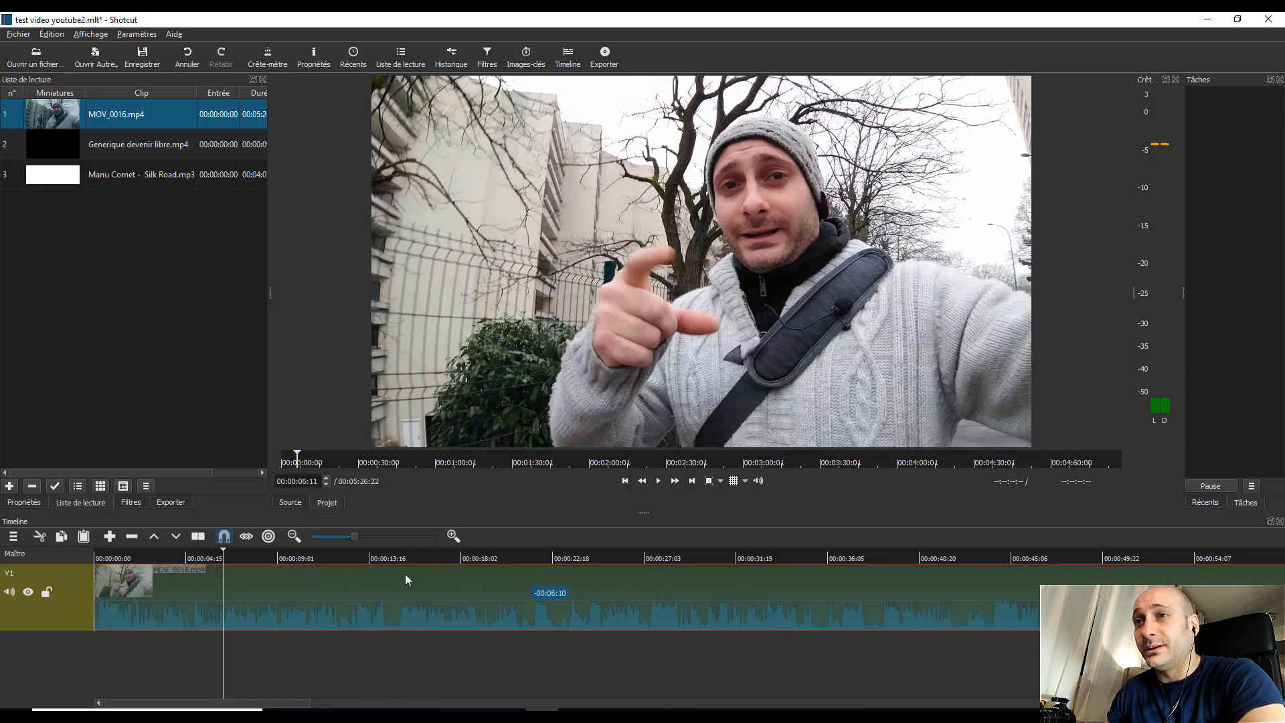
{"action": "left_click_drag", "start_coordinate": [405, 575], "coordinate": [405, 576]}
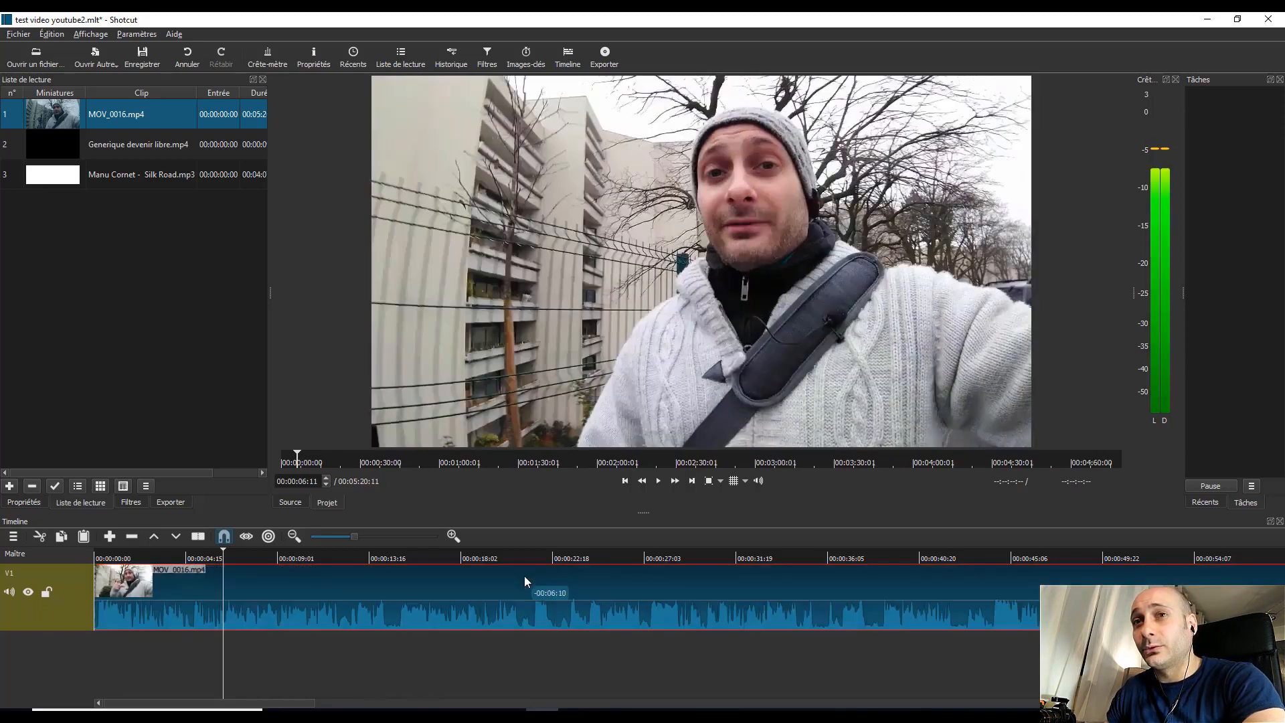
Step: Split MOV_0016.mp4 on track V1 at 00:00:22:29 and again at 00:00:36:21
{"action": "left_click", "coordinate": [560, 558]}
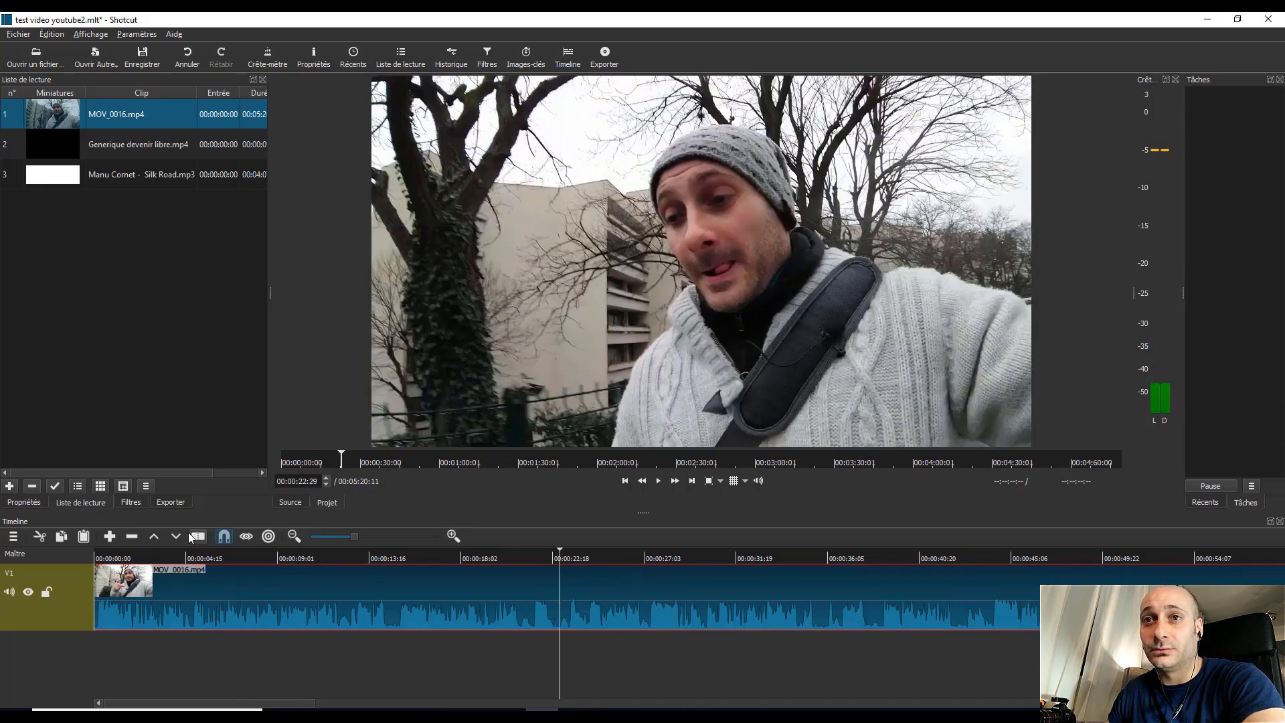
{"action": "left_click", "coordinate": [197, 536]}
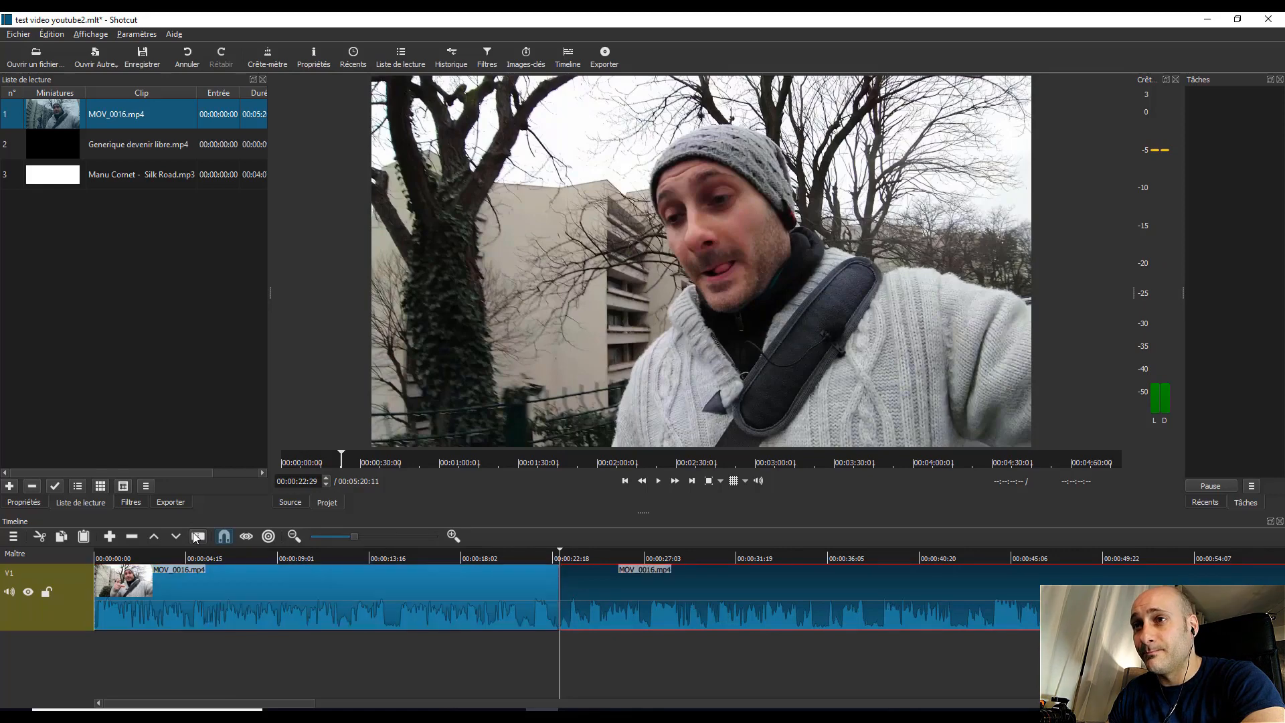
{"action": "left_click", "coordinate": [840, 559]}
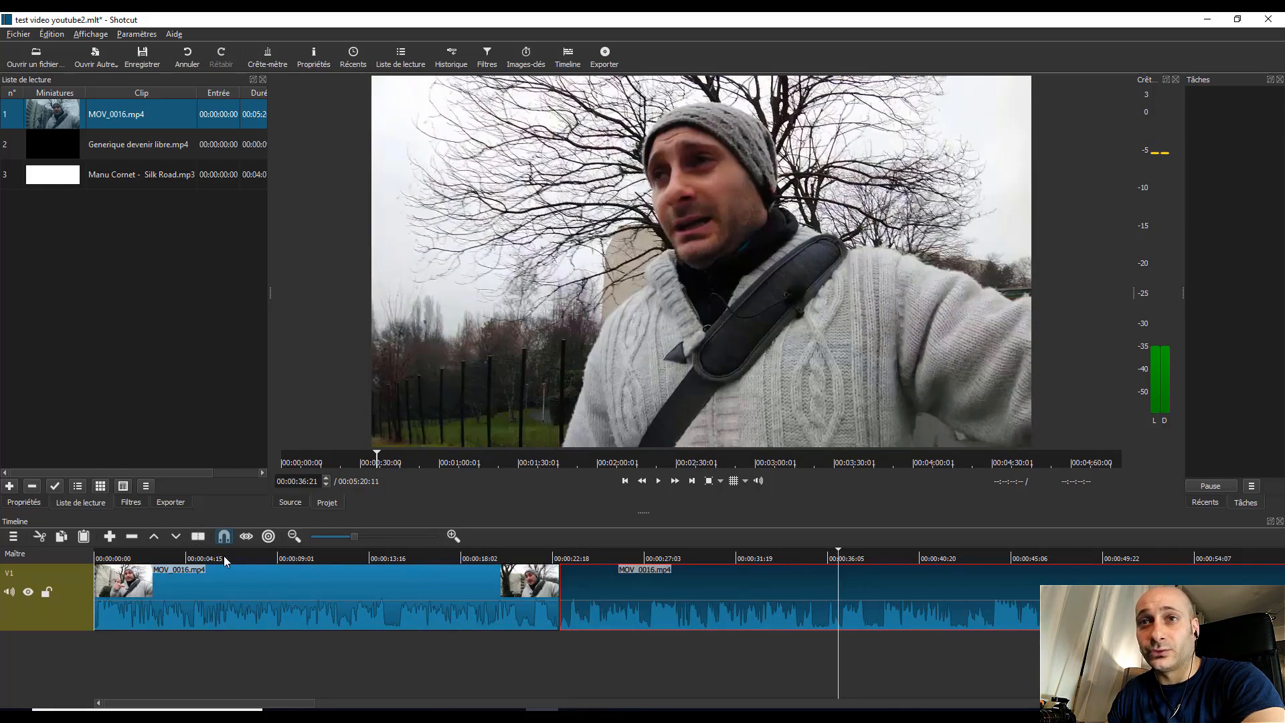
{"action": "key", "text": "s"}
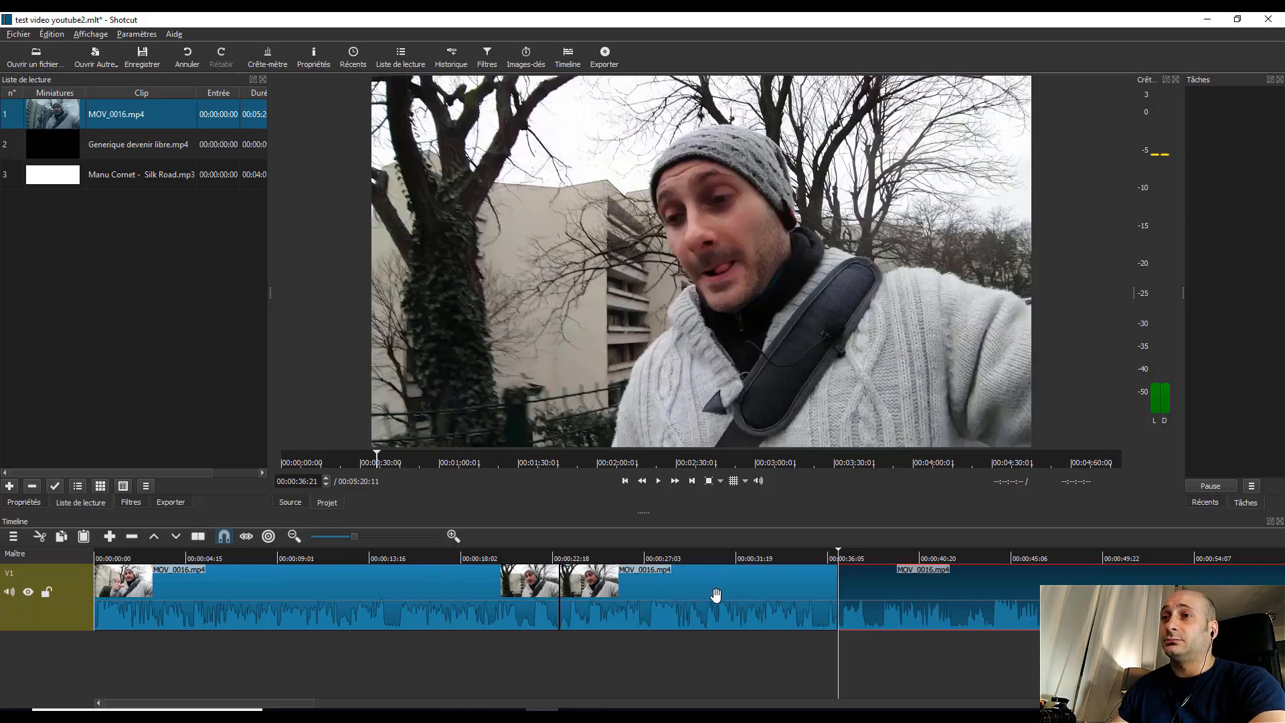
Step: Delete the MOV_0016.mp4 segment between the two splits, closing the gap it leaves
{"action": "left_click", "coordinate": [693, 603]}
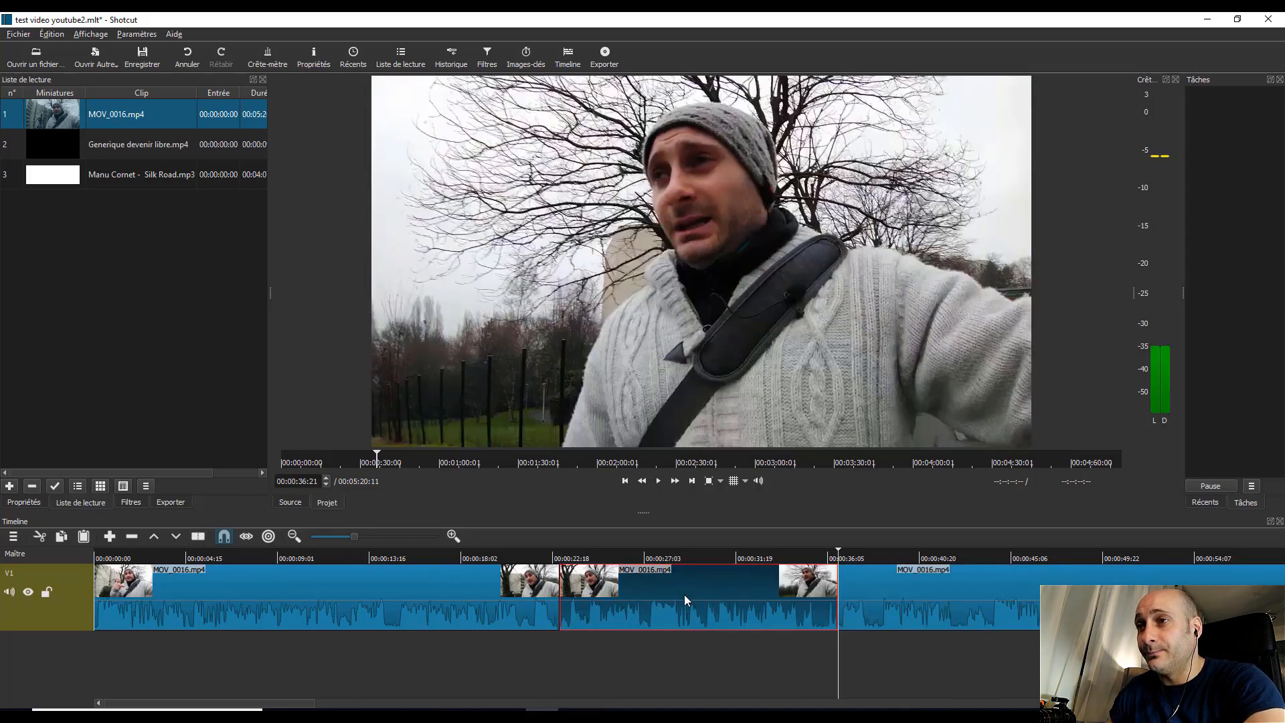
{"action": "right_click", "coordinate": [684, 594]}
{"action": "left_click", "coordinate": [724, 640]}
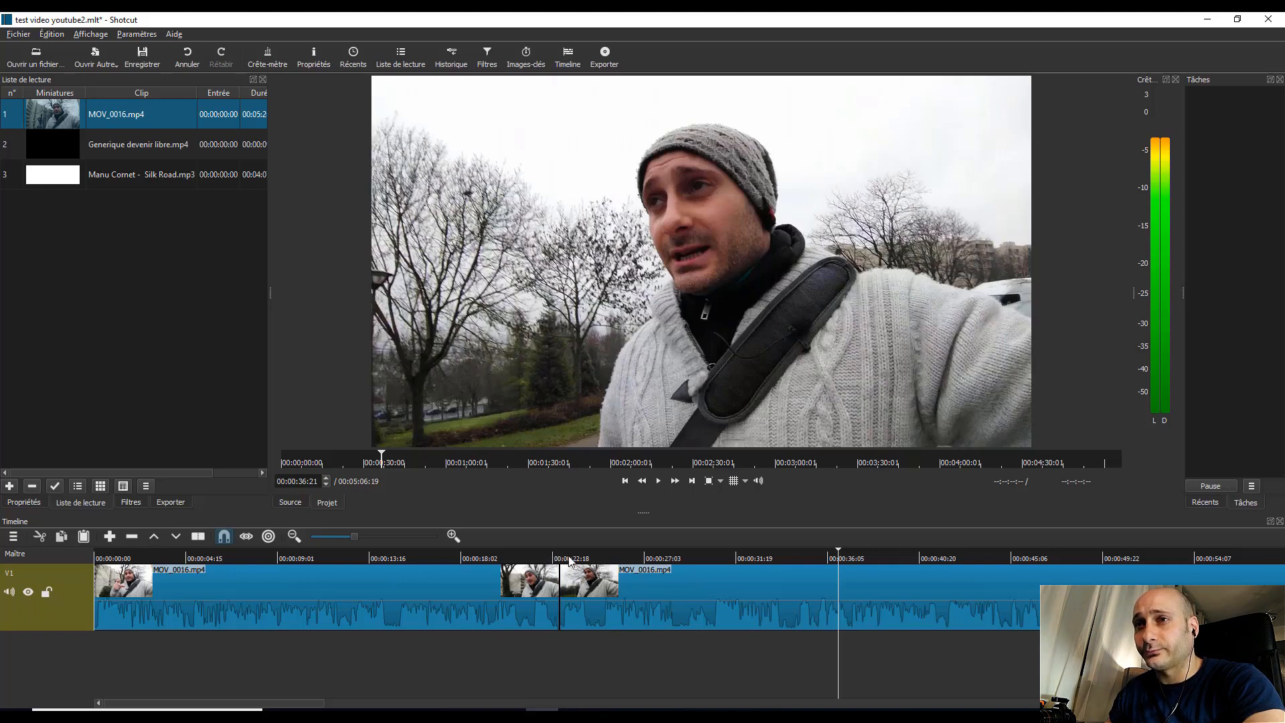
Step: Play the timeline from 00:00:21:19 across the cut to check how the two segments join
{"action": "left_click", "coordinate": [533, 559]}
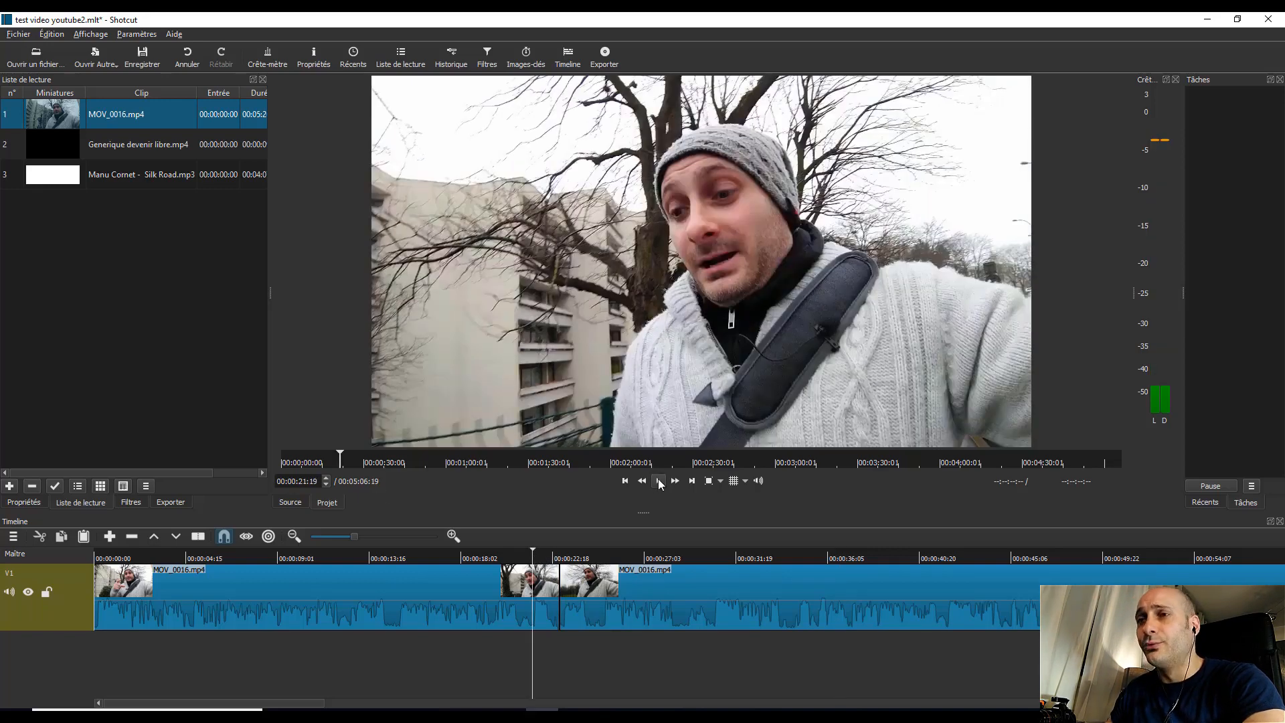
{"action": "left_click", "coordinate": [659, 481]}
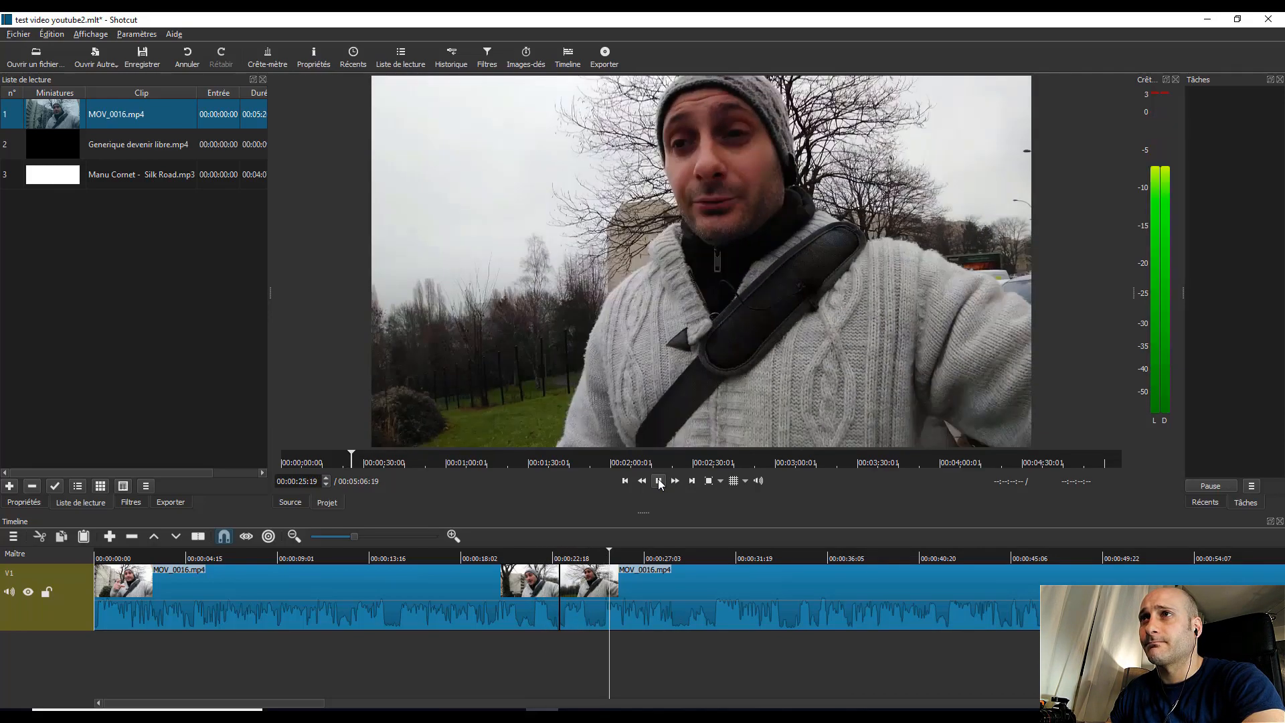
{"action": "left_click", "coordinate": [663, 484]}
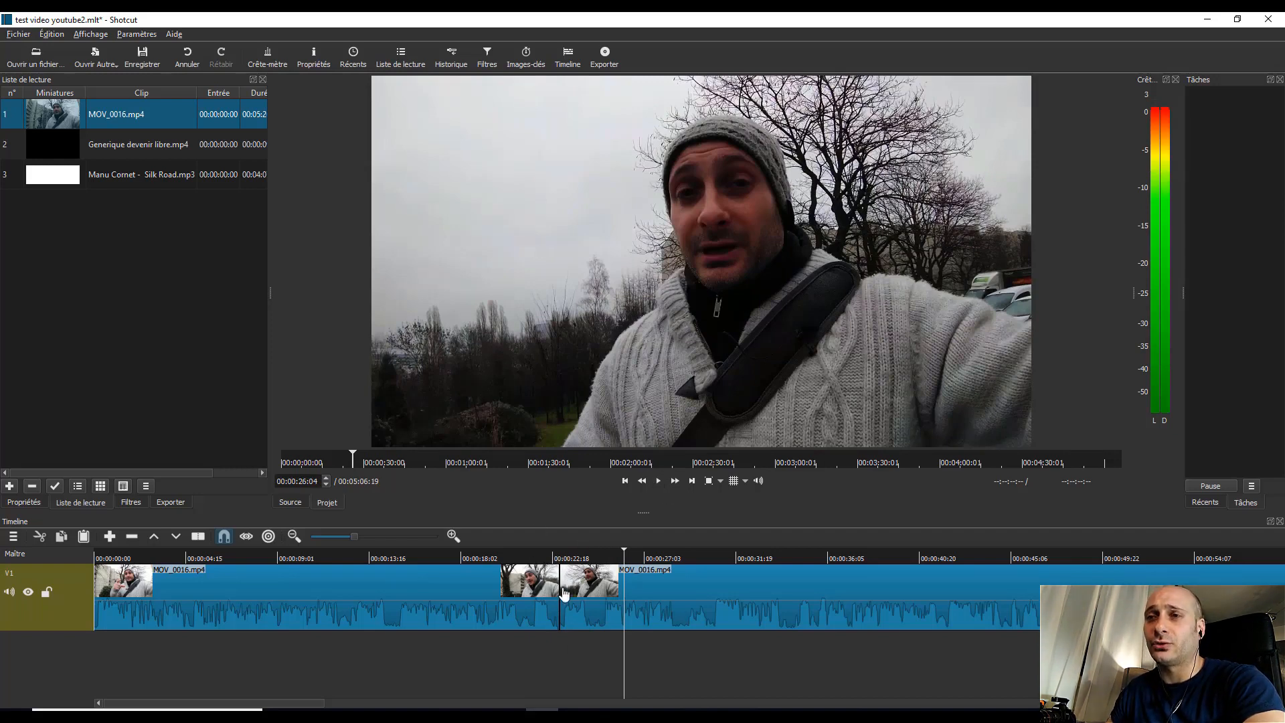
Step: Overlap the second MOV_0016.mp4 segment onto the end of the first by about 1.5 seconds to create a transition
{"action": "left_click", "coordinate": [688, 592]}
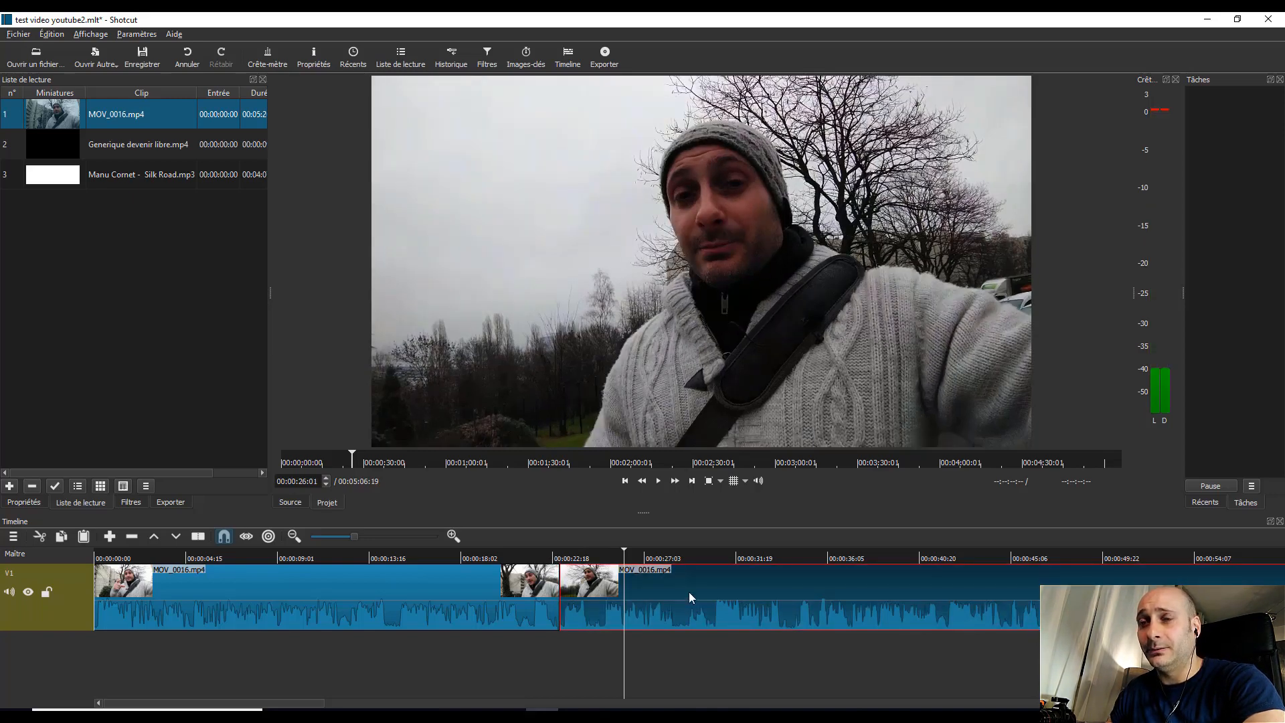
{"action": "left_click_drag", "start_coordinate": [689, 591], "coordinate": [653, 593]}
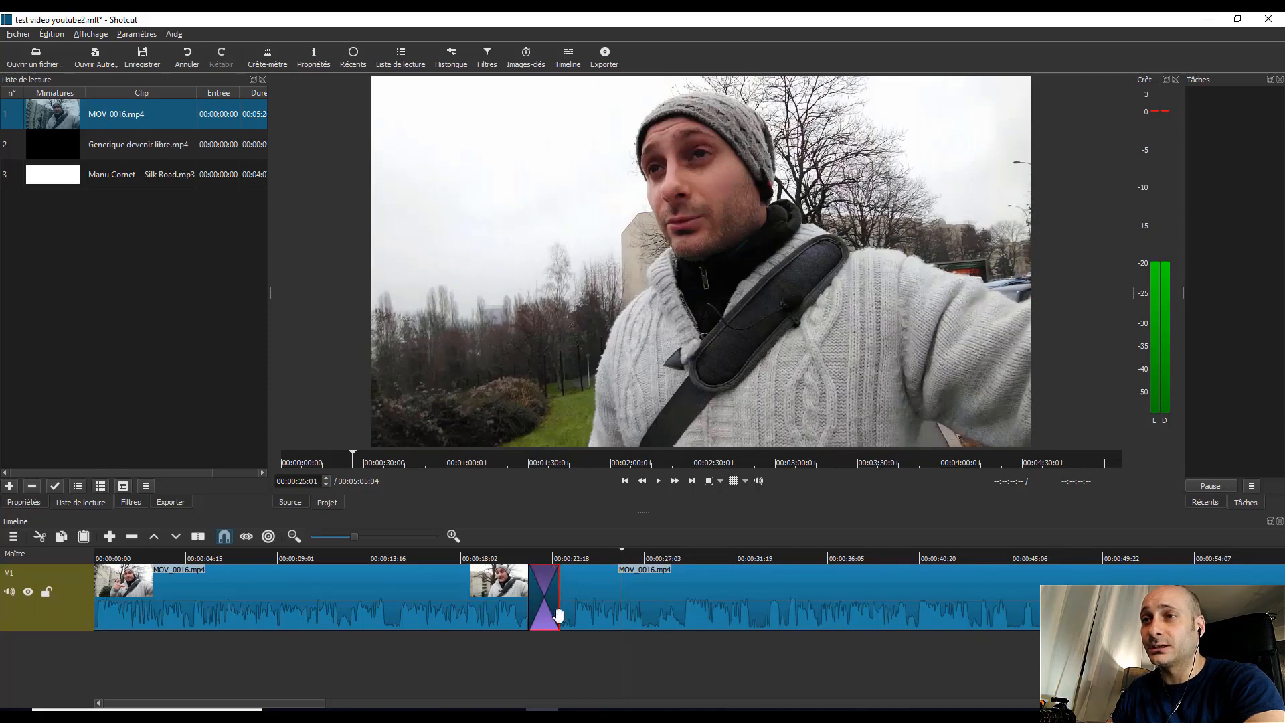
Step: Lower the preview volume to about -51 dB and play the new transition from 00:00:18:19
{"action": "left_click", "coordinate": [473, 559]}
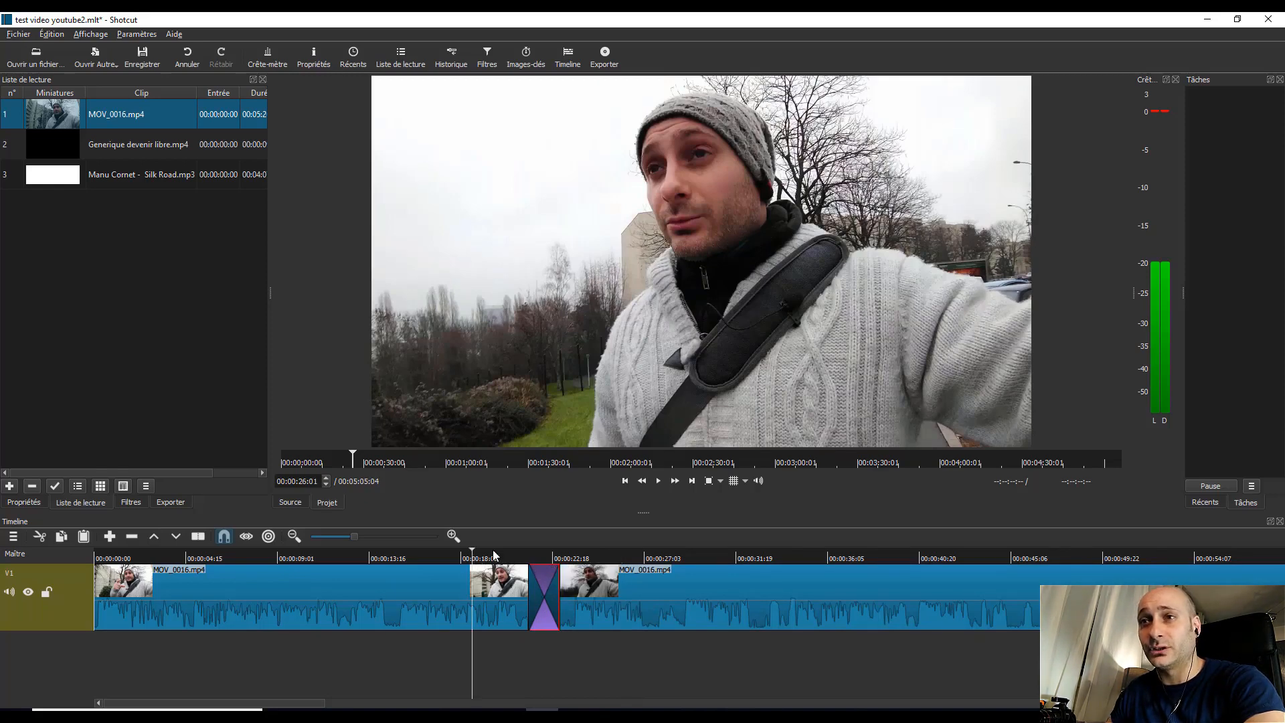
{"action": "left_click", "coordinate": [659, 482]}
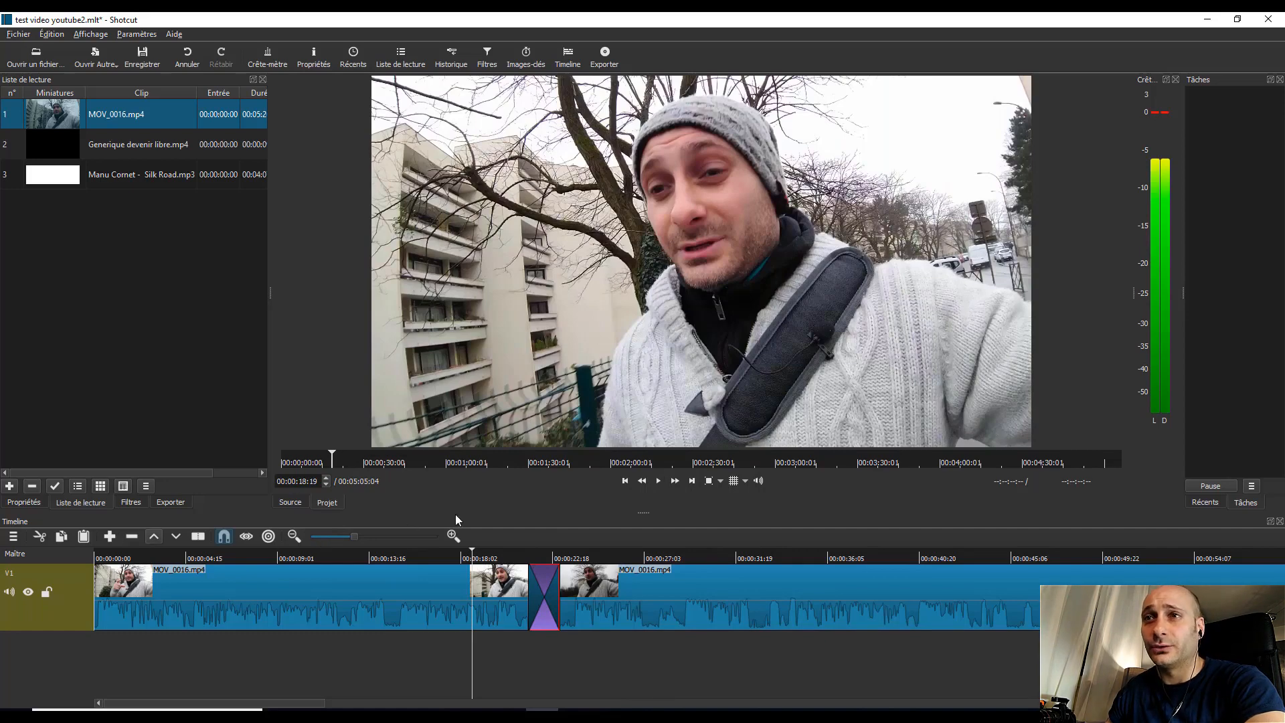
{"action": "left_click", "coordinate": [760, 480]}
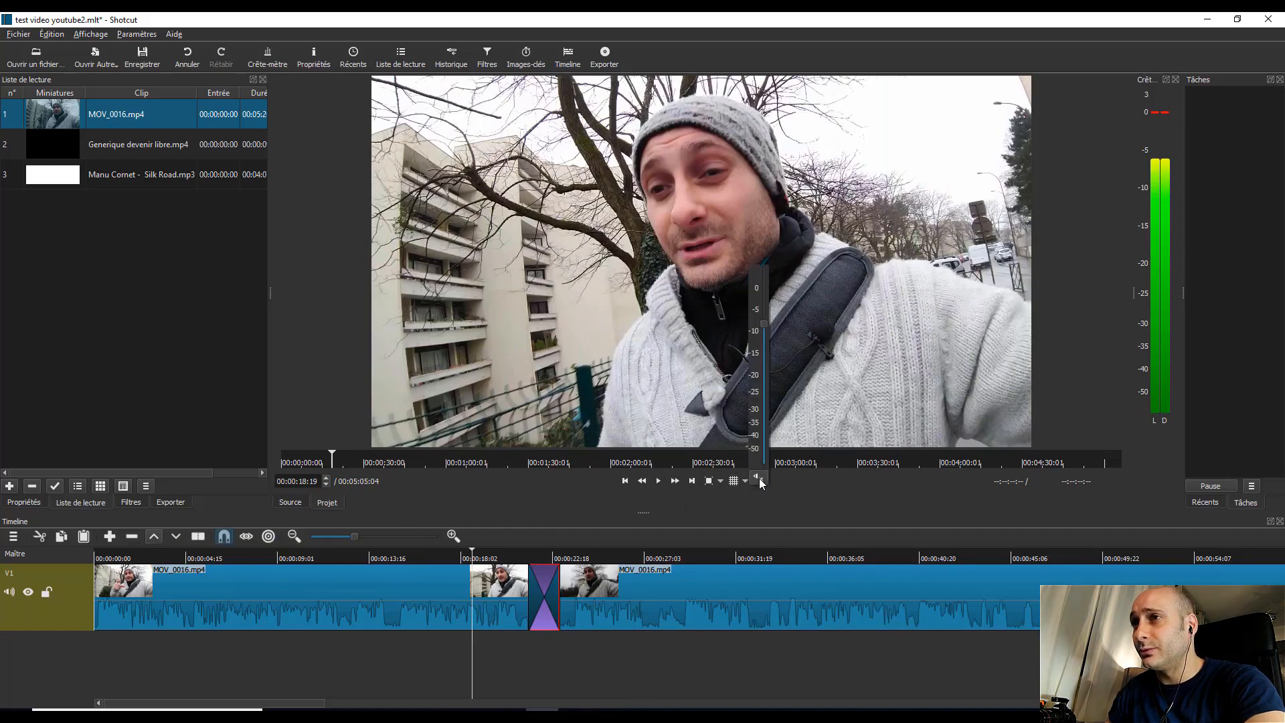
{"action": "left_click_drag", "start_coordinate": [765, 324], "coordinate": [767, 455]}
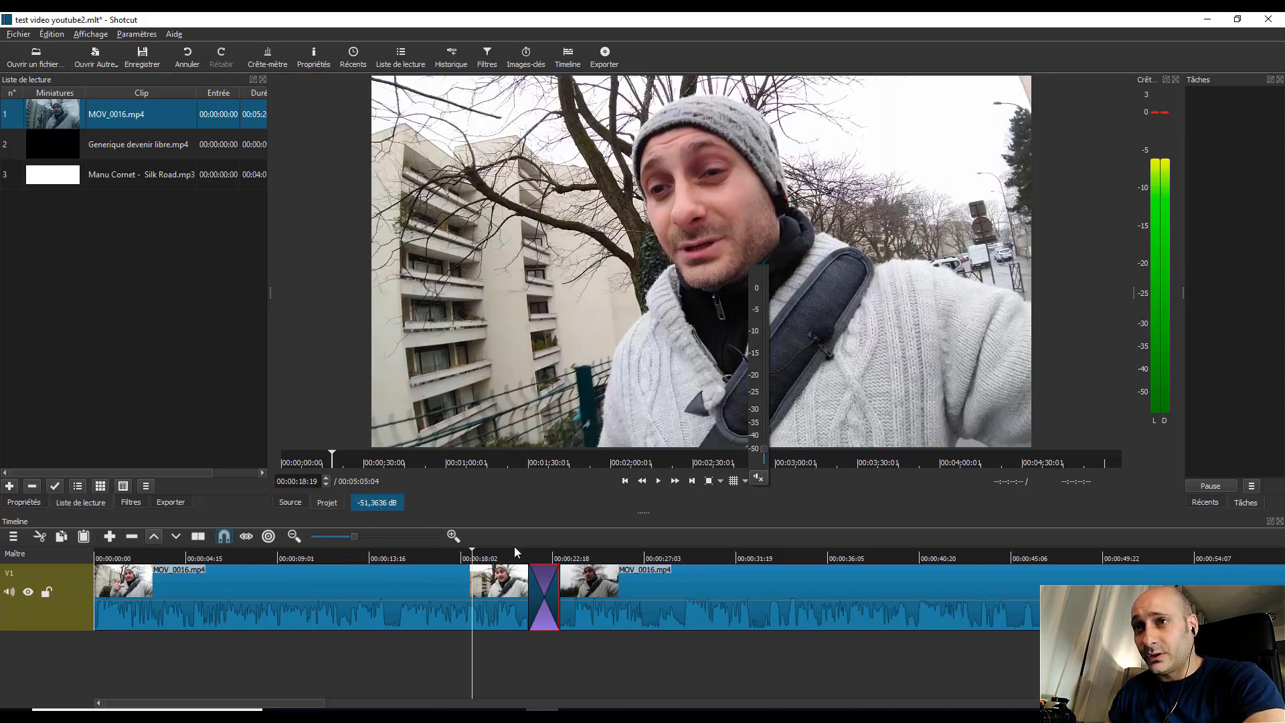
{"action": "left_click", "coordinate": [657, 480]}
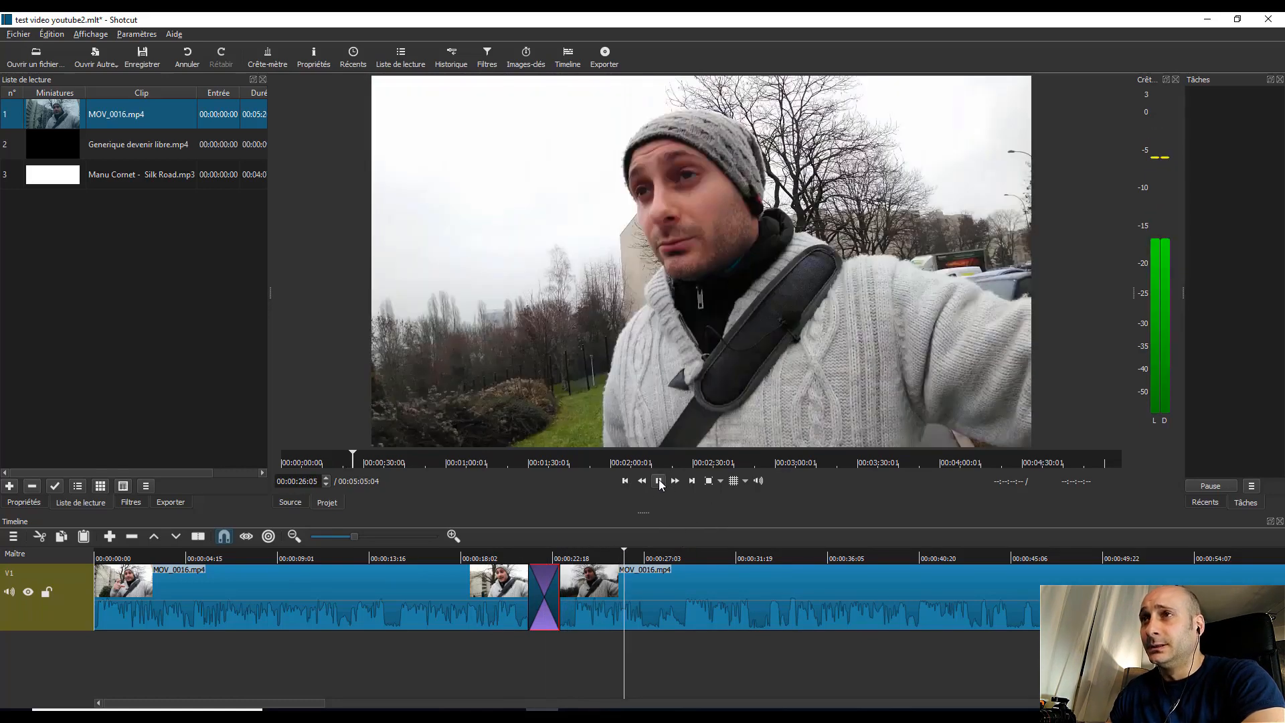
Step: Replay the transition from 00:00:18:29 and split MOV_0016.mp4 just after it, at 00:00:25:00
{"action": "left_click", "coordinate": [478, 557]}
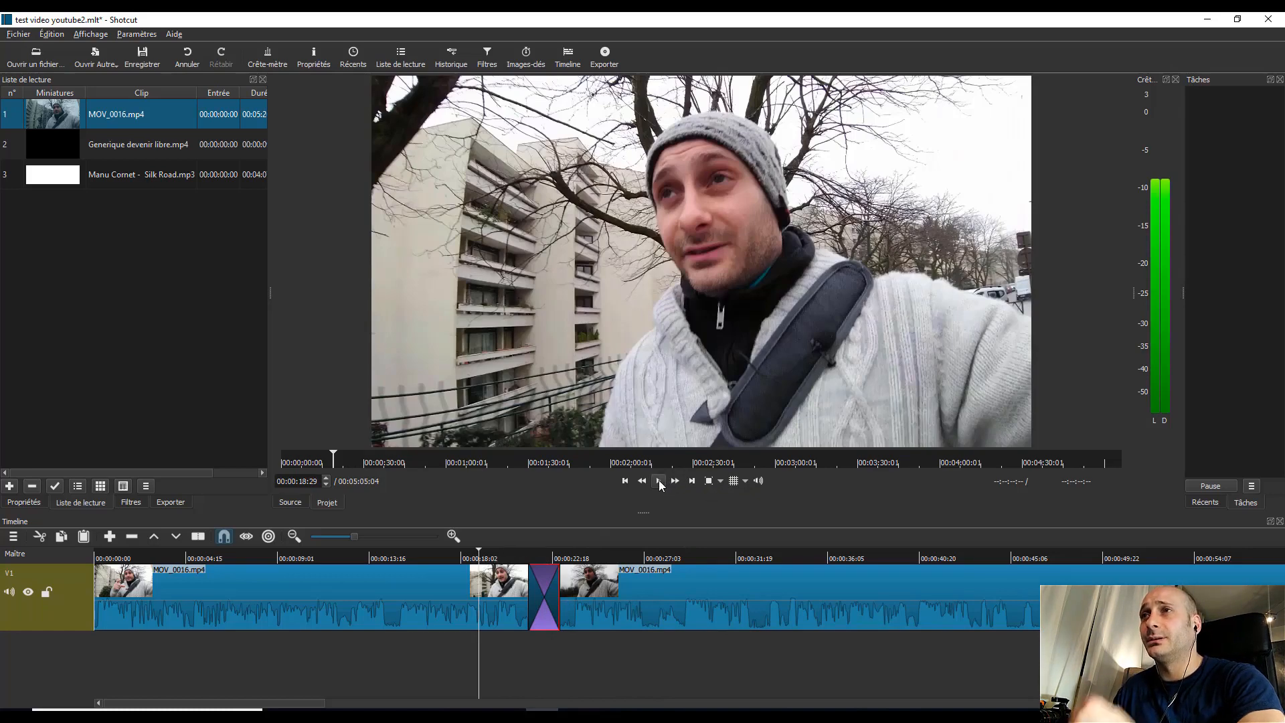
{"action": "left_click", "coordinate": [659, 482]}
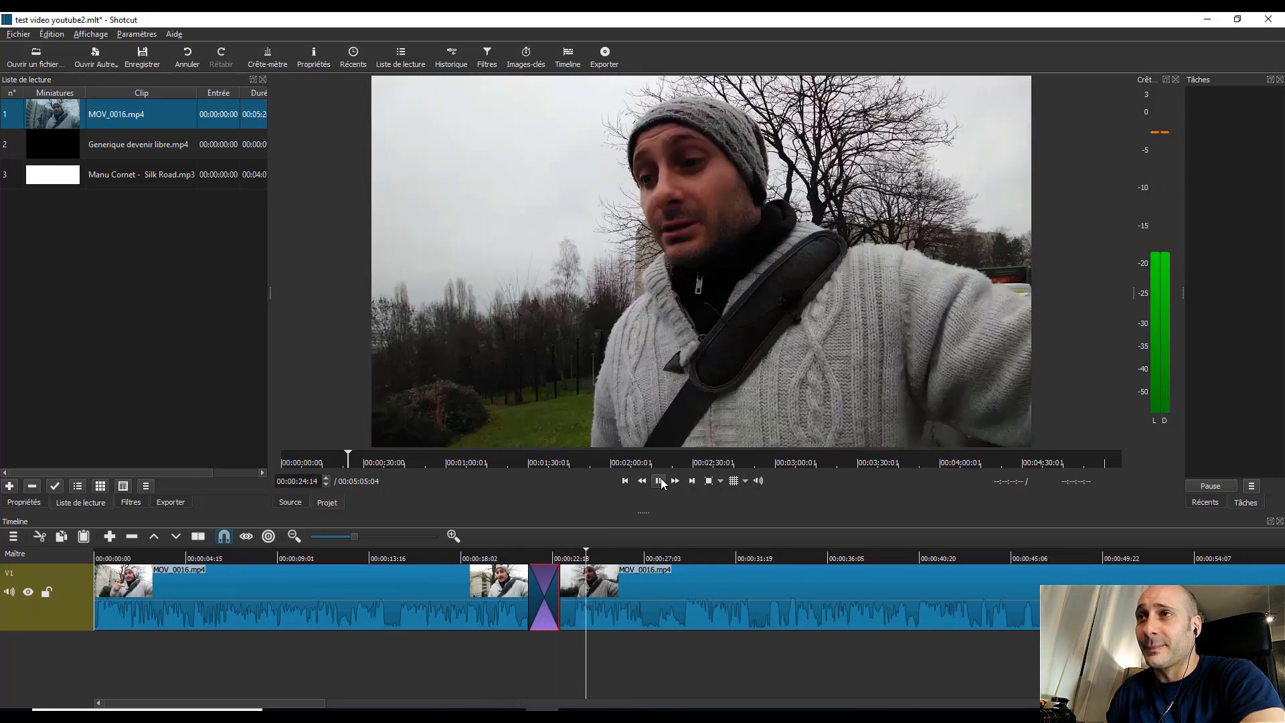
{"action": "left_click", "coordinate": [660, 481]}
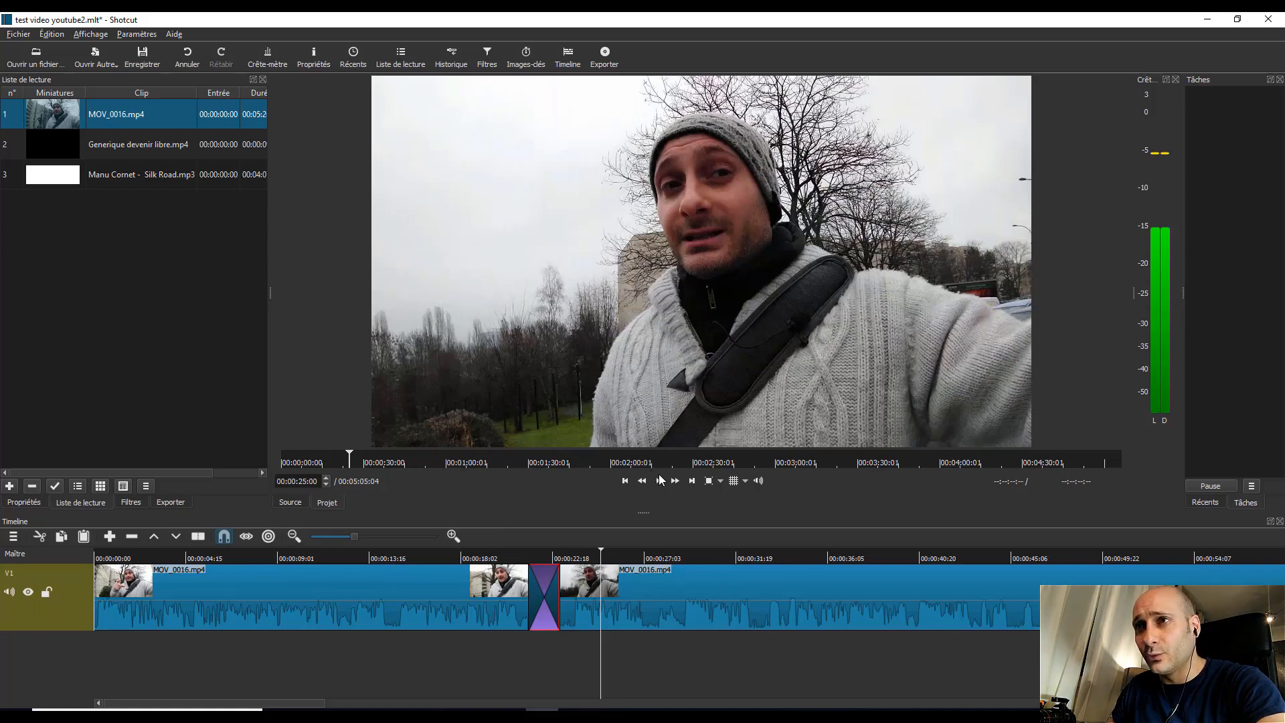
{"action": "left_click", "coordinate": [196, 536]}
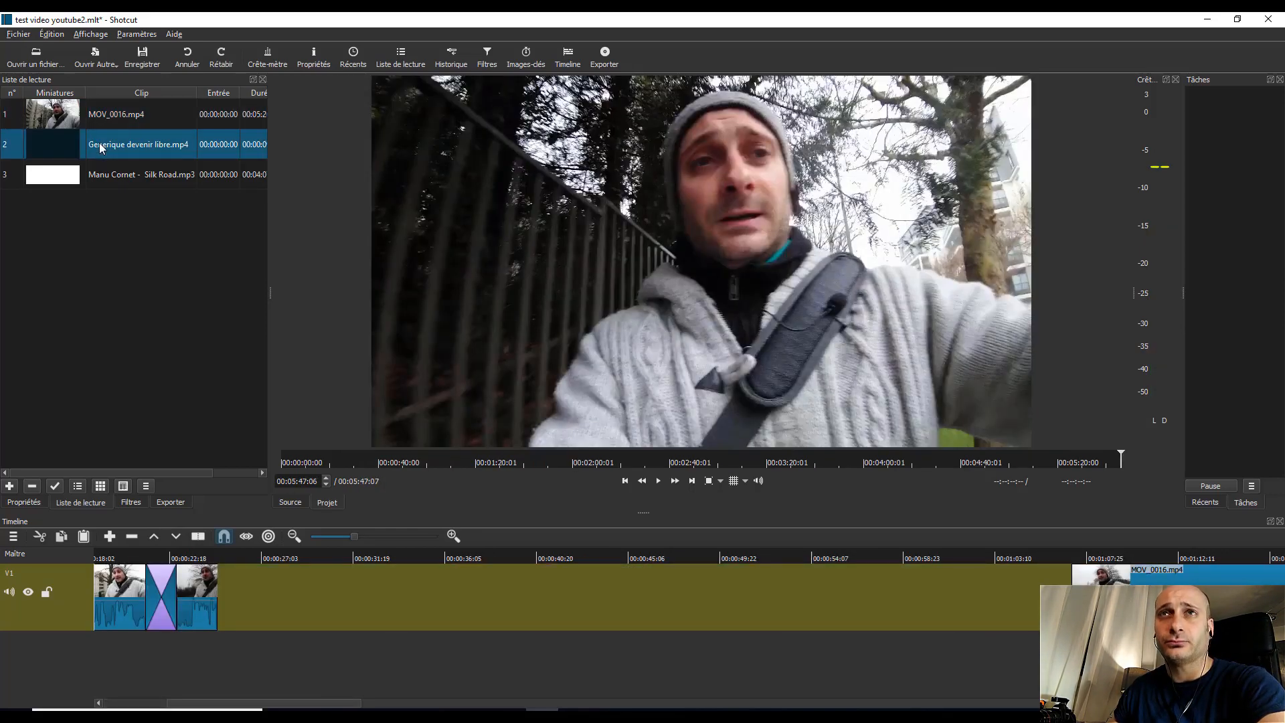
Step: Place Generique devenir libre.mp4 on V1 directly after the split segment and move the remaining MOV_0016.mp4 clip against its end
{"action": "left_click_drag", "start_coordinate": [103, 150], "coordinate": [347, 585]}
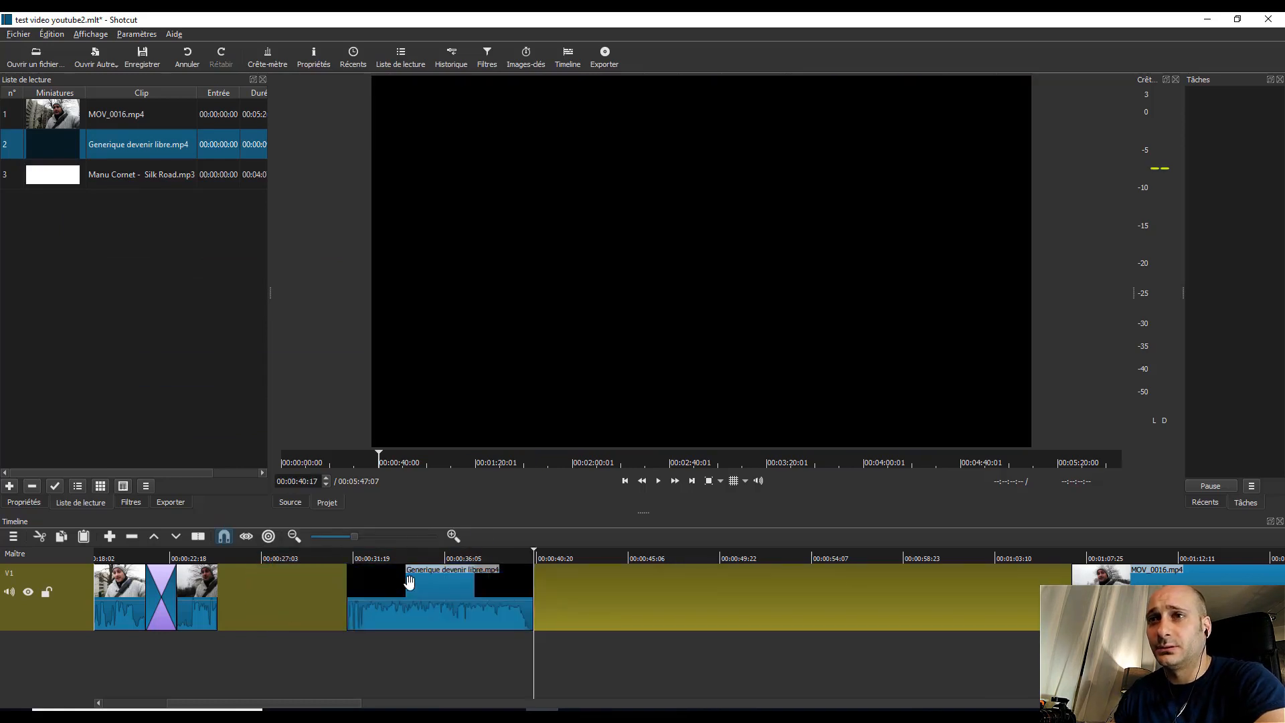
{"action": "left_click_drag", "start_coordinate": [475, 589], "coordinate": [228, 601]}
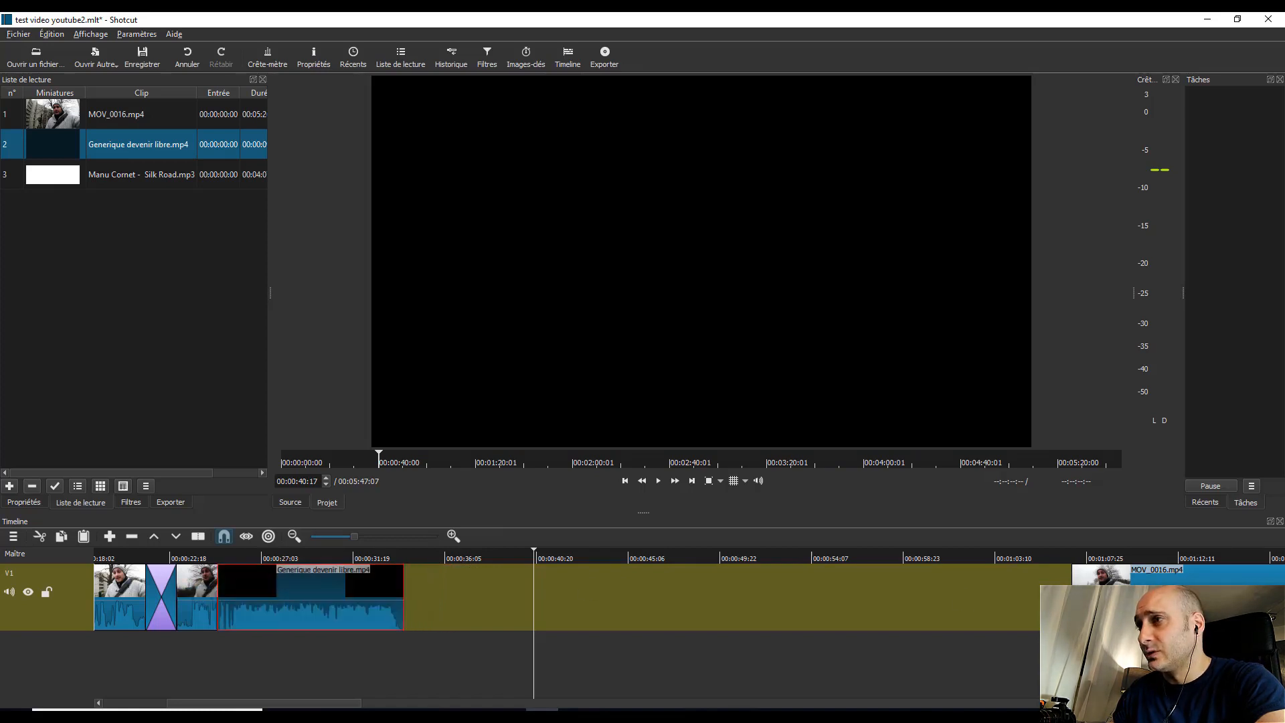
{"action": "left_click", "coordinate": [1131, 602]}
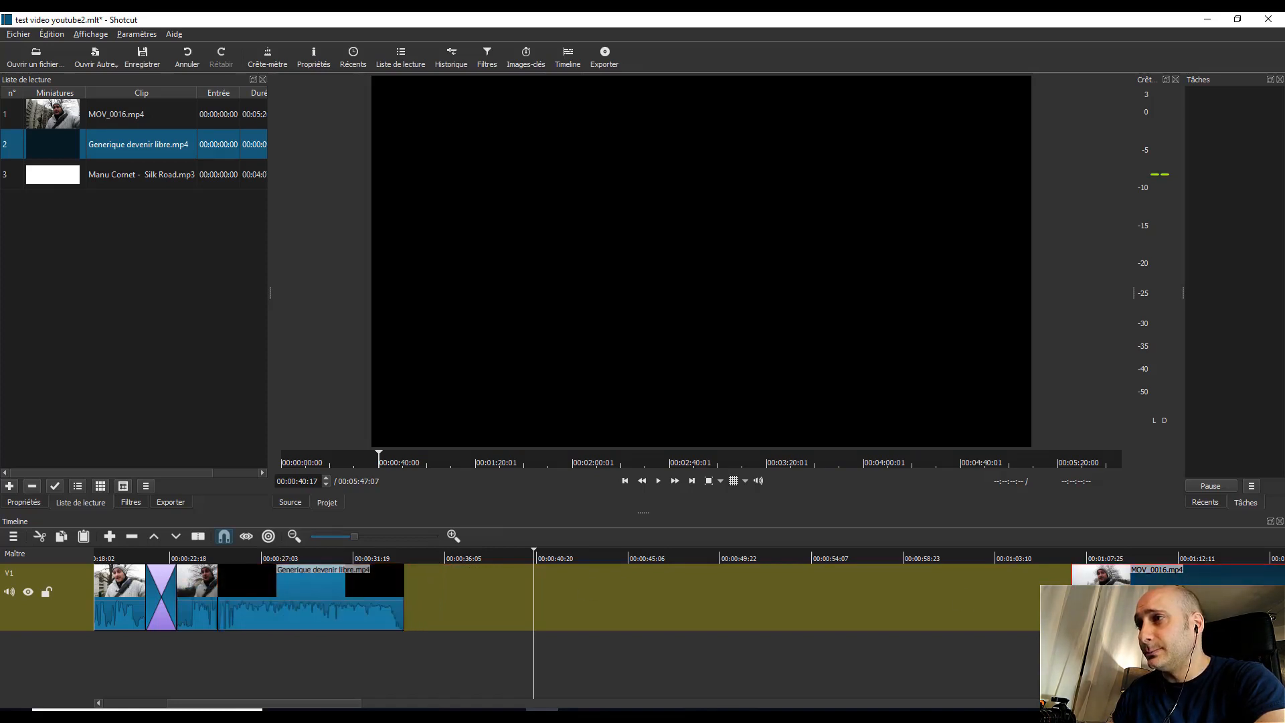
{"action": "left_click_drag", "start_coordinate": [1137, 595], "coordinate": [558, 595]}
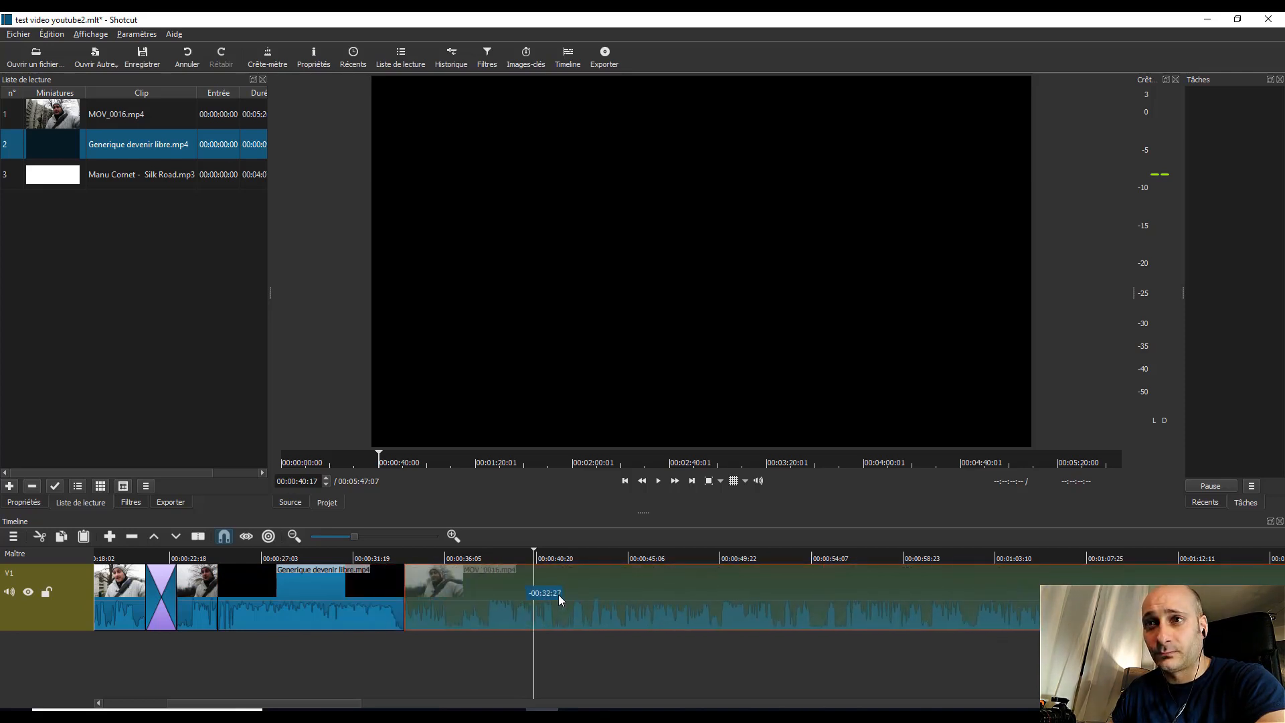
Step: Create short transitions at both ends of Generique devenir libre.mp4 by slightly overlapping it with the neighbouring MOV_0016.mp4 clips
{"action": "left_click", "coordinate": [197, 558]}
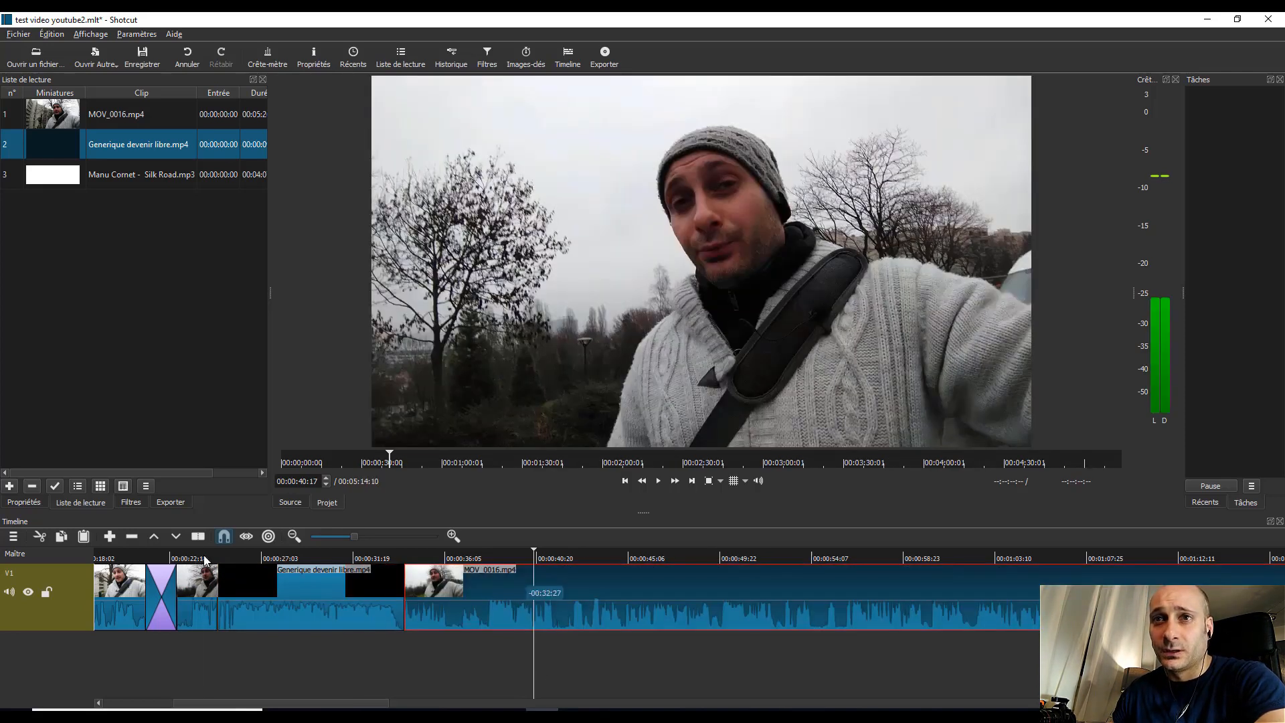
{"action": "left_click", "coordinate": [309, 596]}
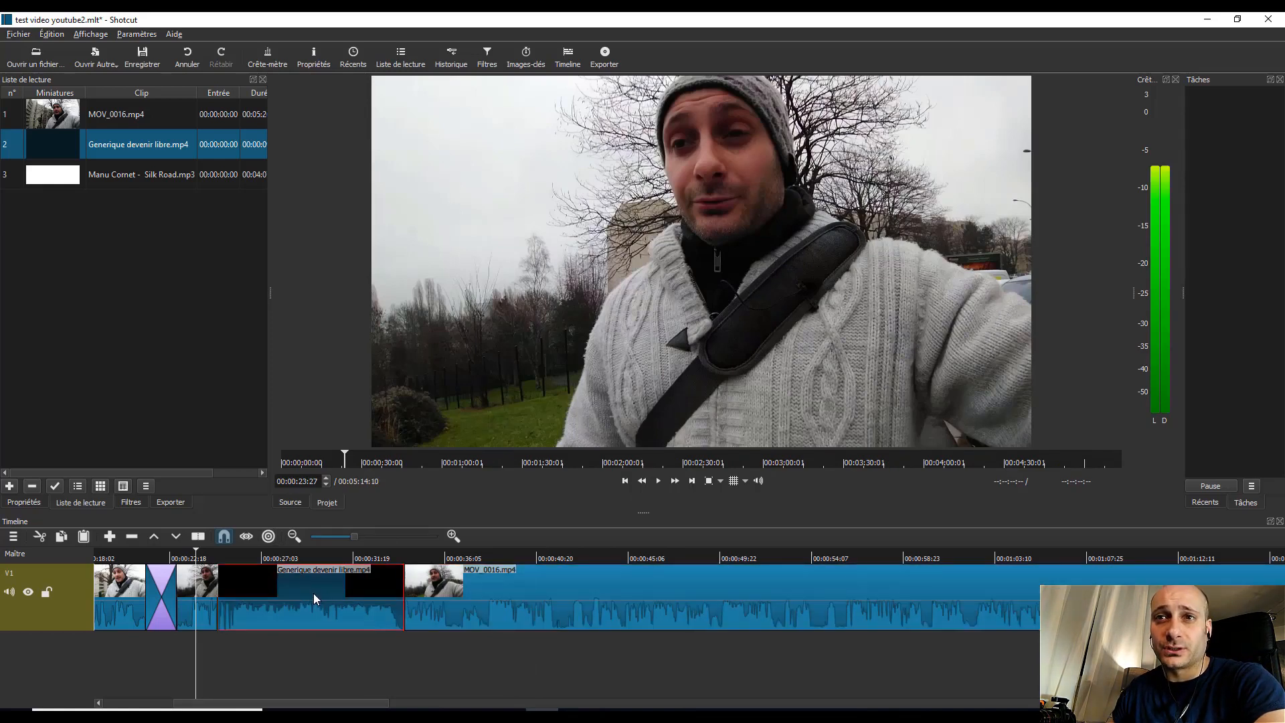
{"action": "left_click_drag", "start_coordinate": [304, 595], "coordinate": [295, 599]}
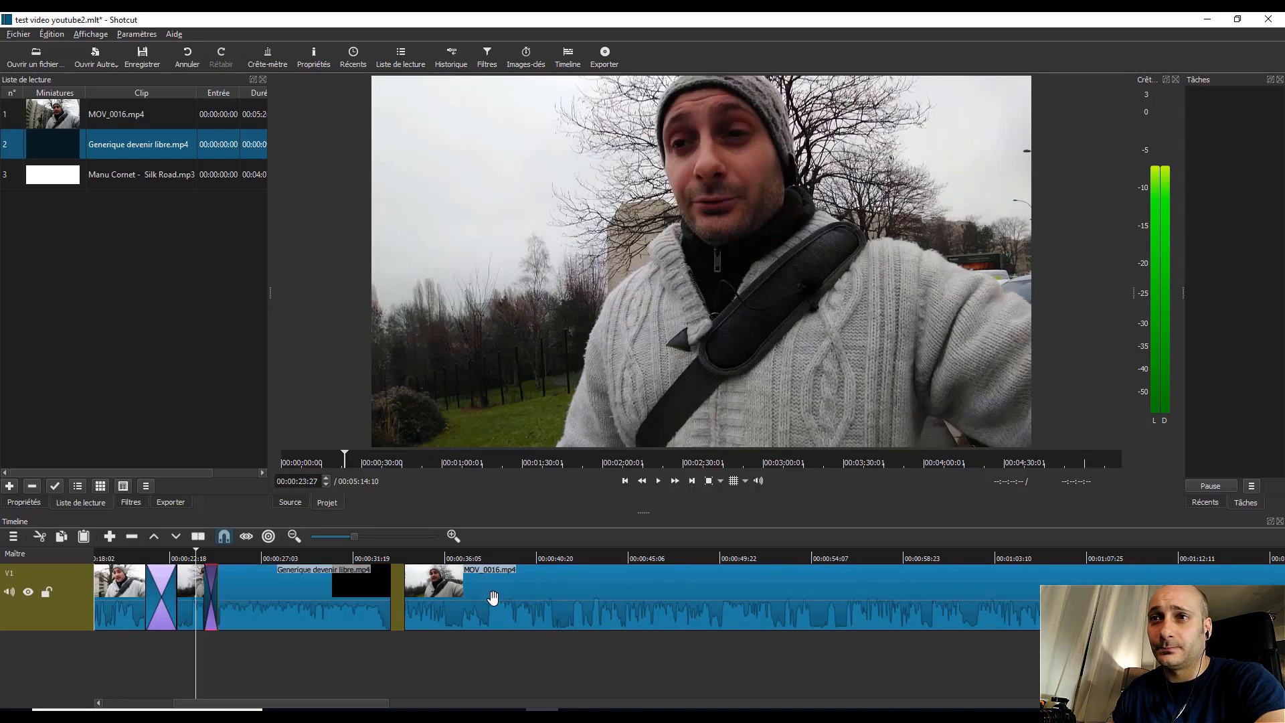
{"action": "left_click_drag", "start_coordinate": [493, 596], "coordinate": [475, 592]}
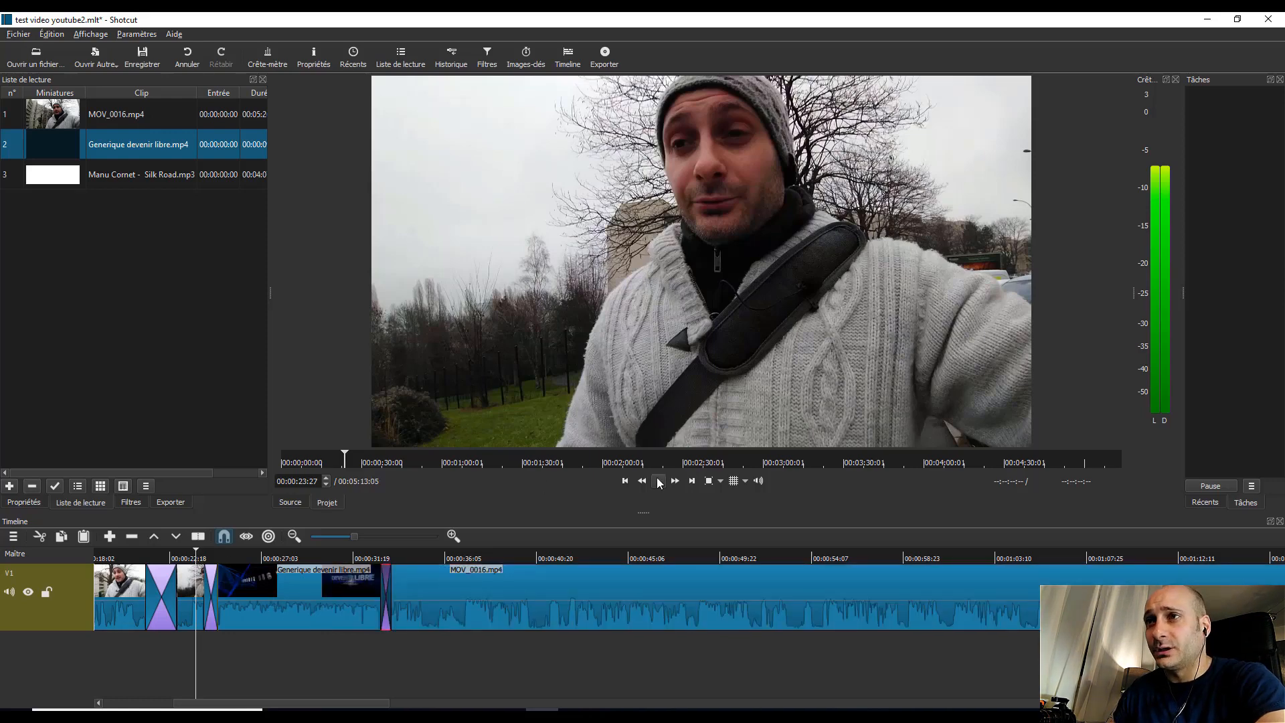
Step: Play the timeline from 00:00:23:27 through the intro clip to check both of its transitions
{"action": "left_click", "coordinate": [660, 481]}
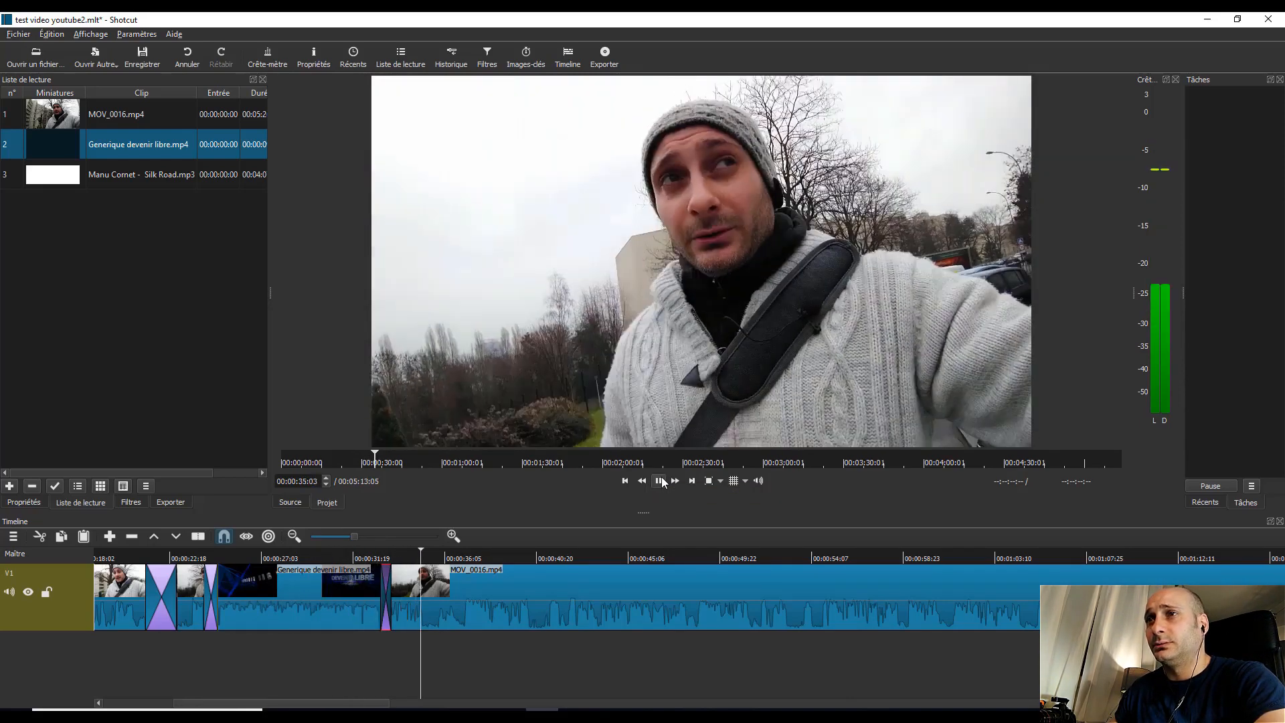
{"action": "key", "text": "space"}
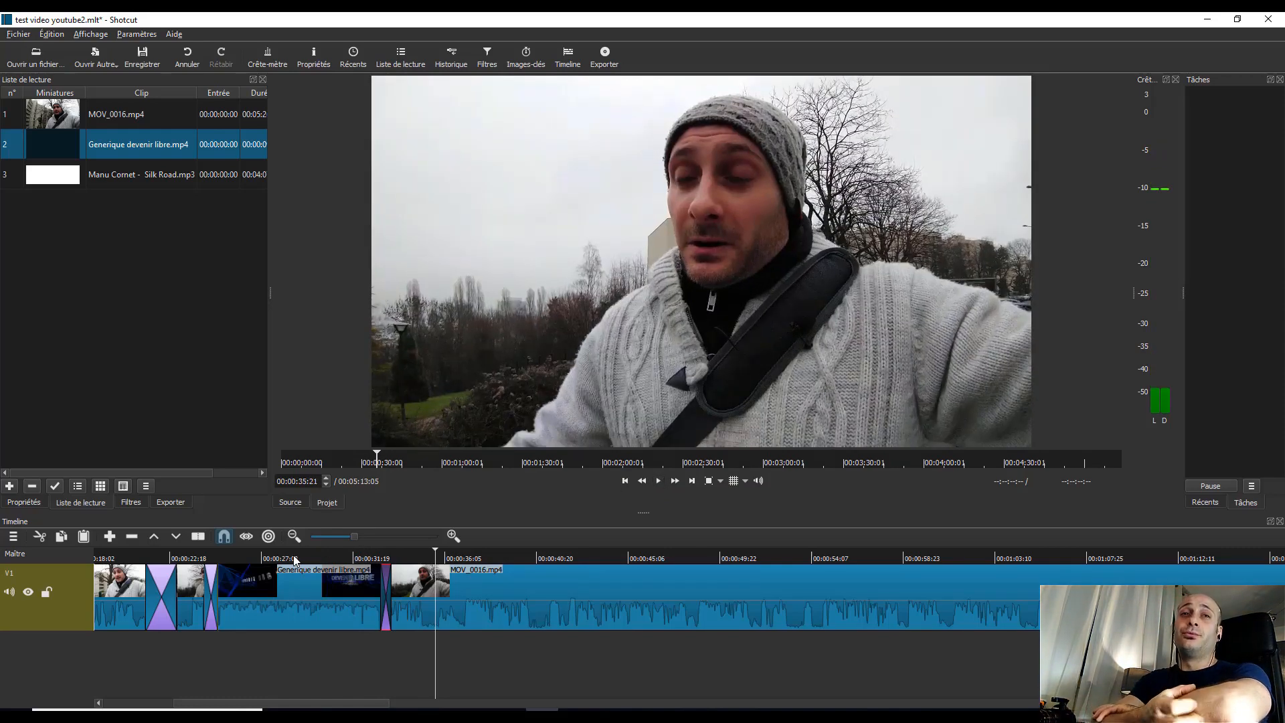
Step: Apply the audio filter Couper le son to the Generique devenir libre.mp4 clip on V1
{"action": "left_click", "coordinate": [282, 608]}
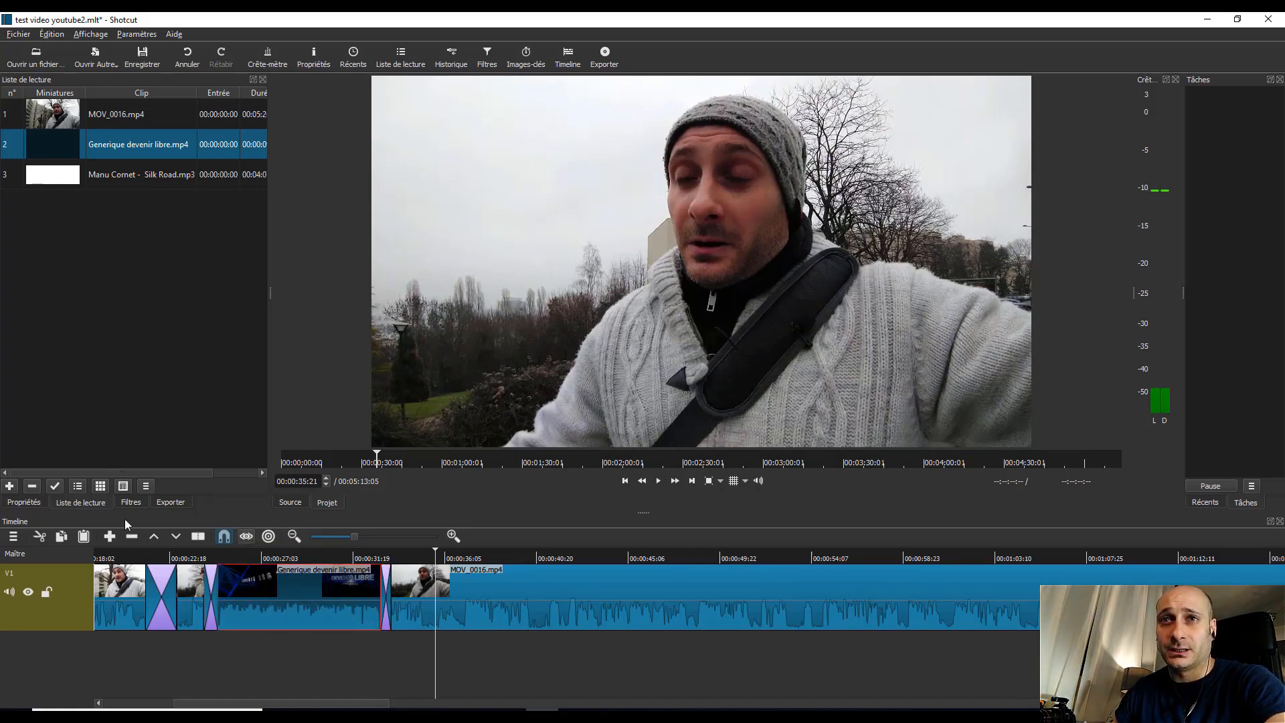
{"action": "left_click", "coordinate": [131, 503]}
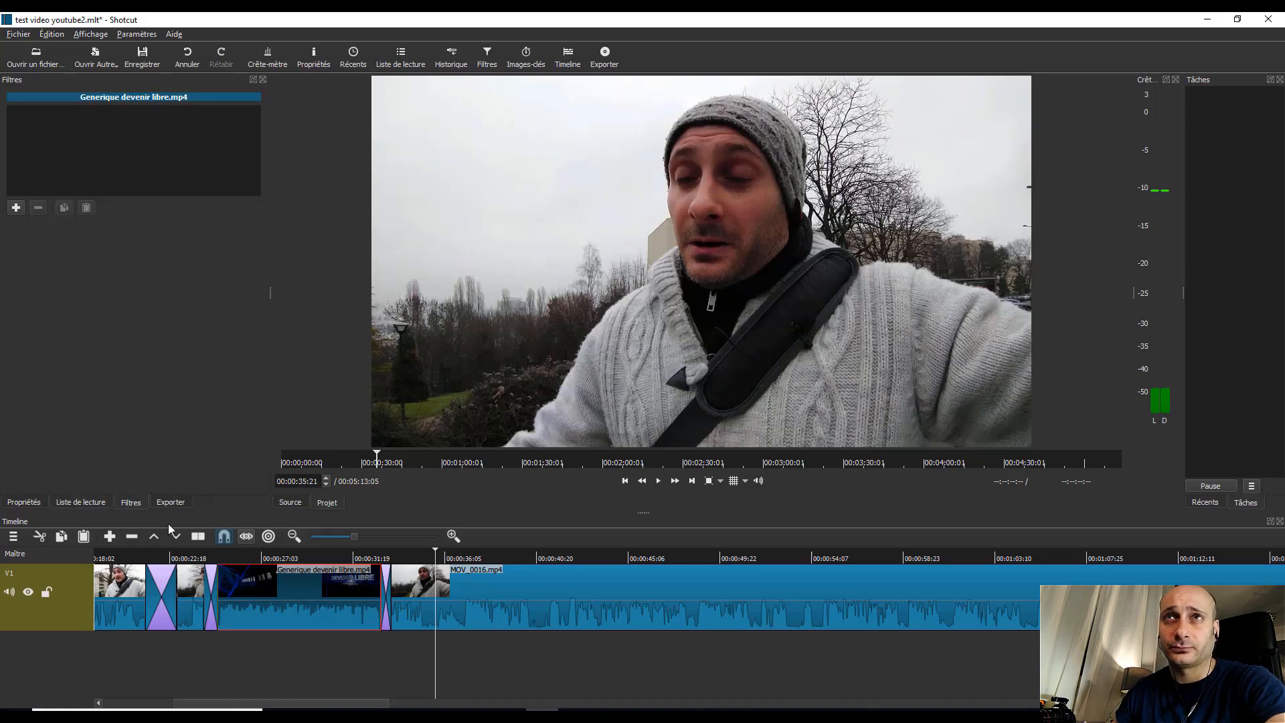
{"action": "left_click", "coordinate": [16, 208]}
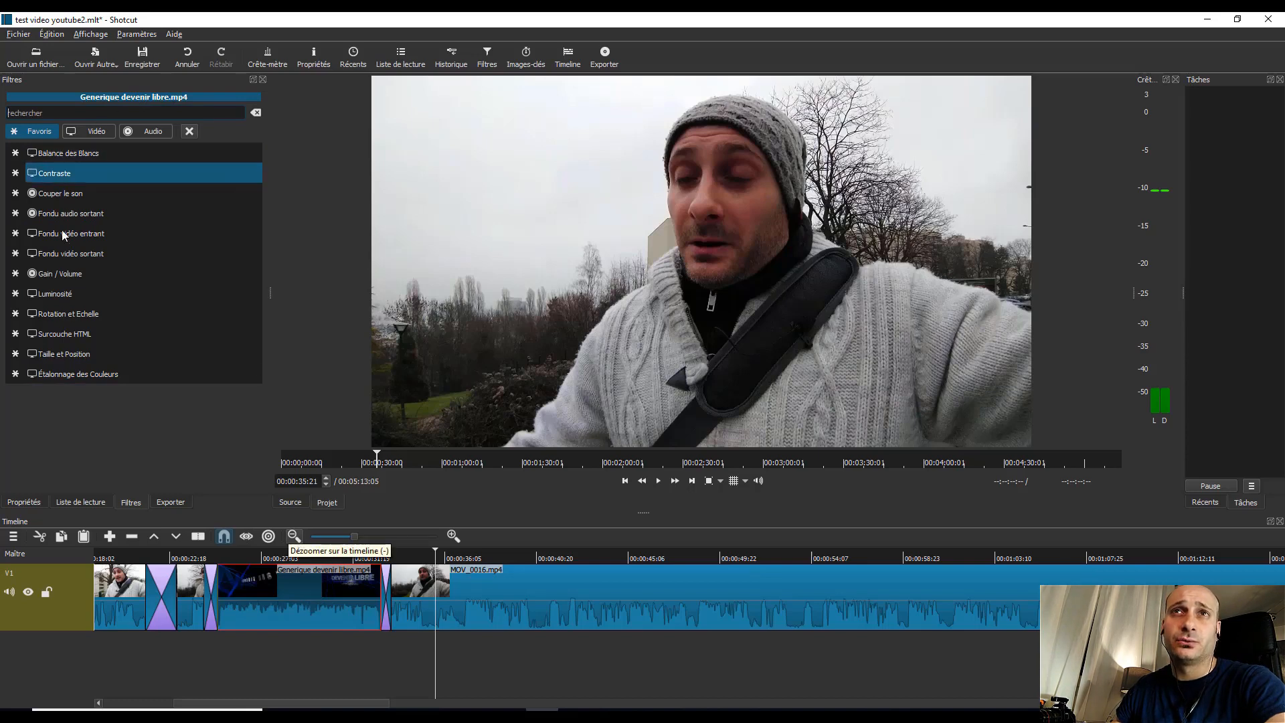
{"action": "left_click", "coordinate": [89, 130]}
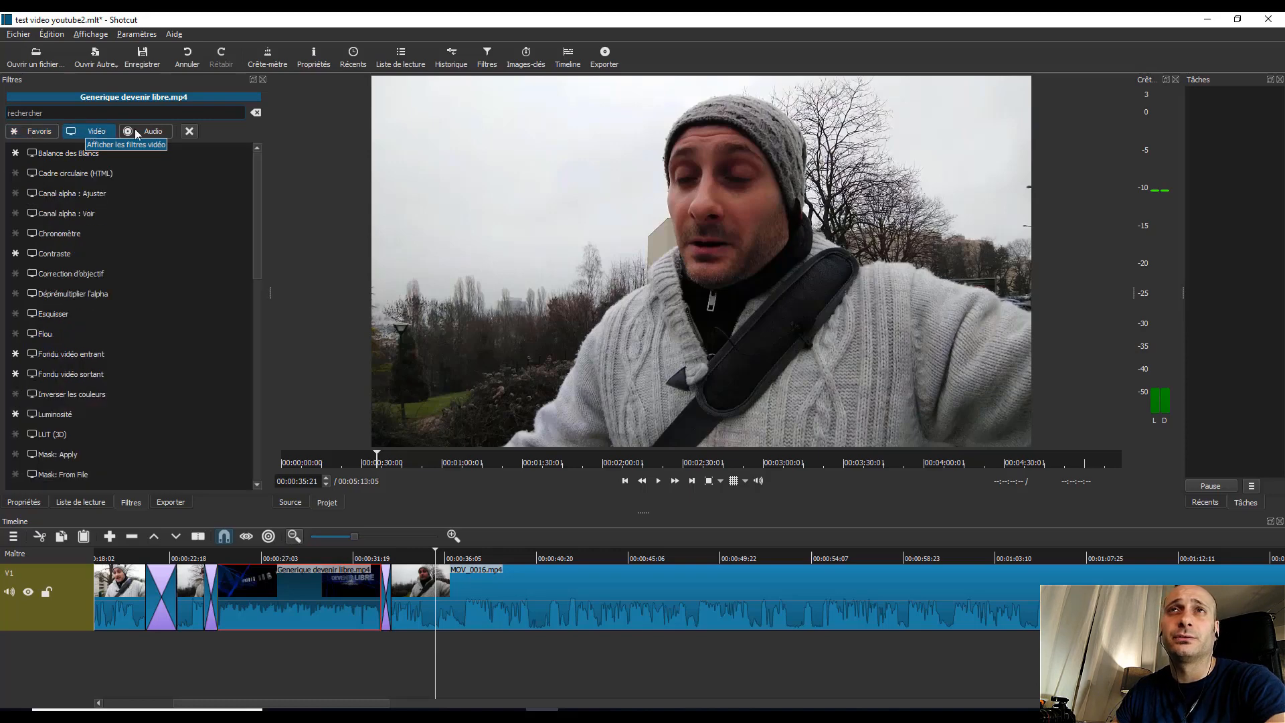
{"action": "left_click", "coordinate": [158, 133]}
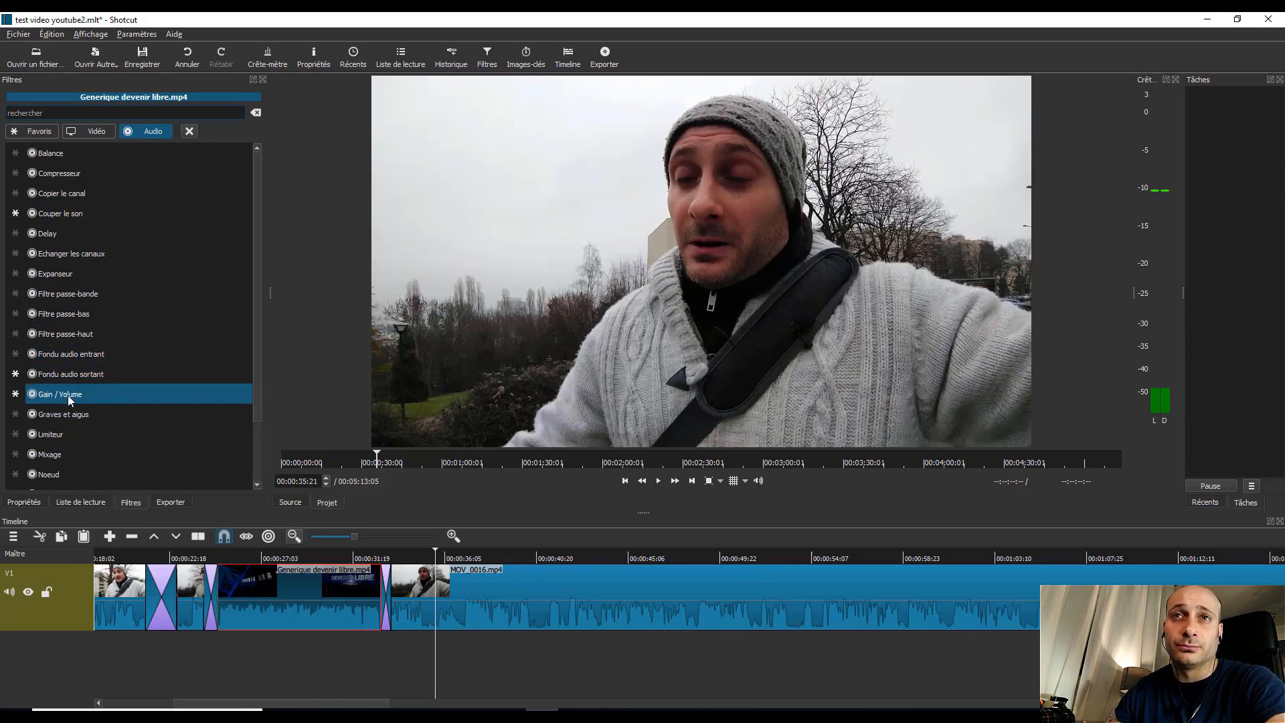
{"action": "left_click", "coordinate": [57, 214]}
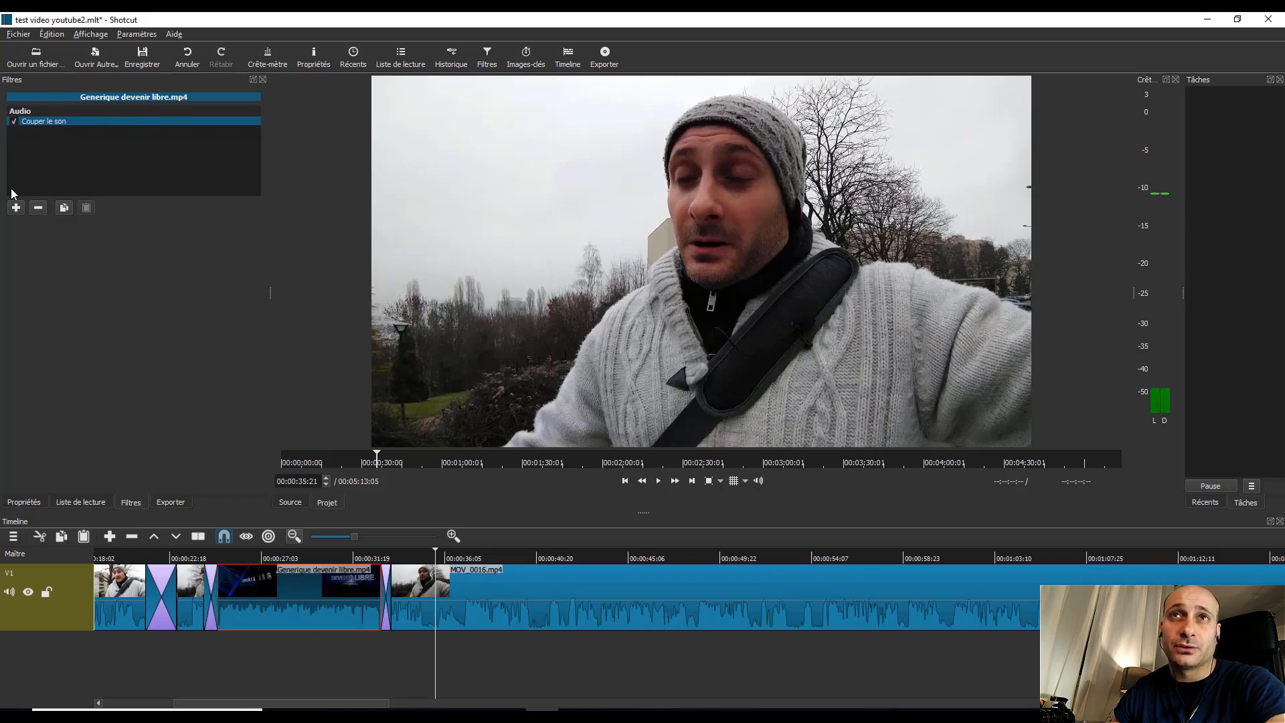
Step: Try the audio filter Filtre passe-bas on Generique devenir libre.mp4 and remove it again
{"action": "left_click", "coordinate": [16, 208]}
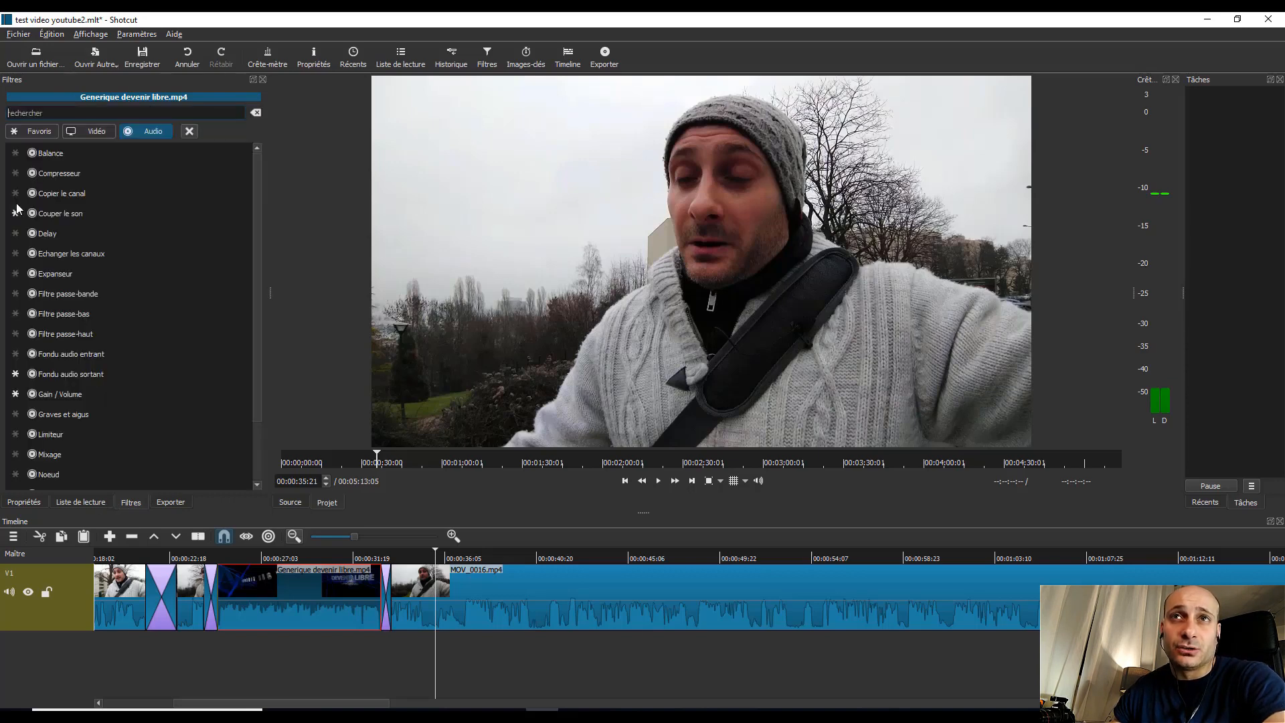
{"action": "left_click", "coordinate": [58, 312]}
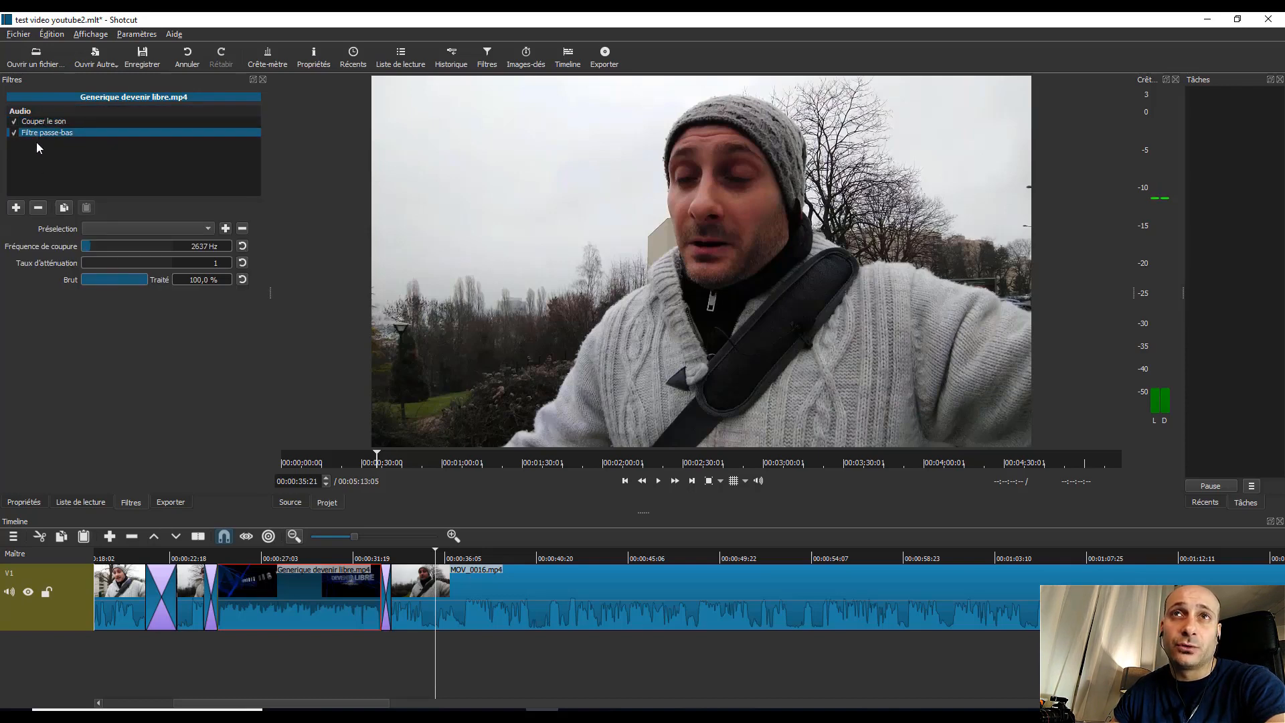
{"action": "left_click", "coordinate": [38, 207]}
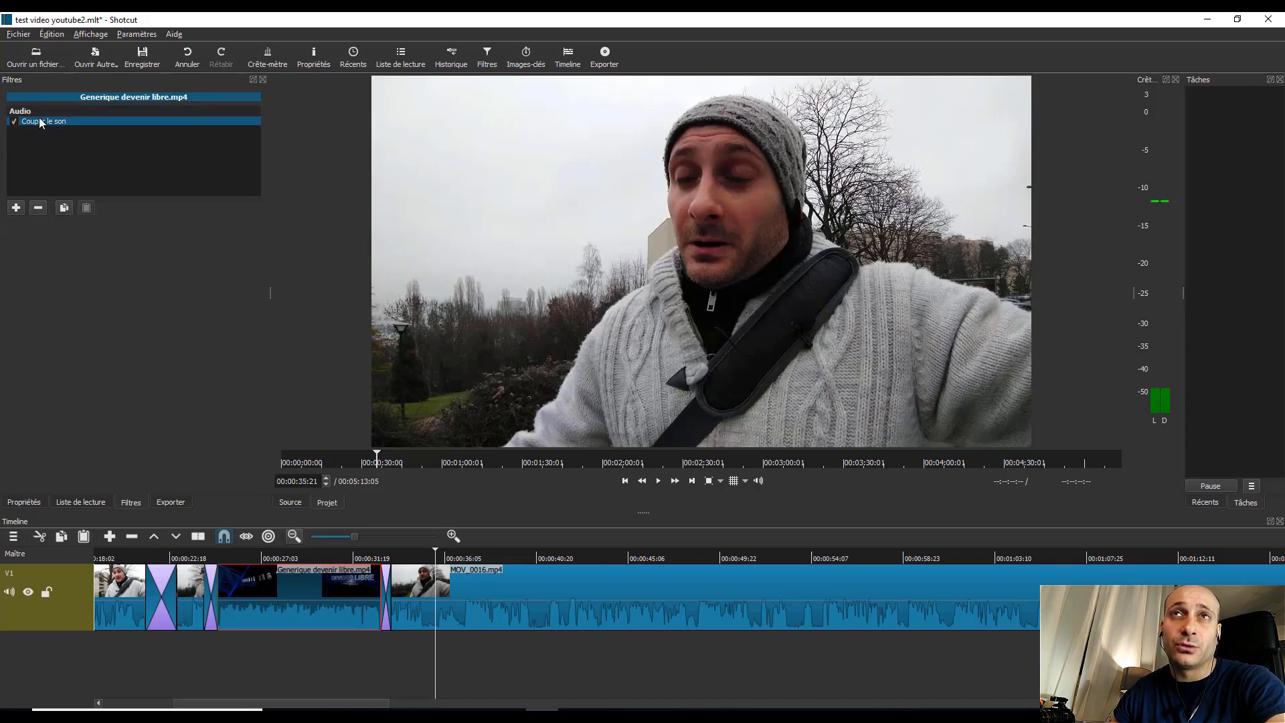
Step: Compare the filters applied to the MOV_0016.mp4 clip after the intro with those of Generique devenir libre.mp4
{"action": "left_click", "coordinate": [514, 599]}
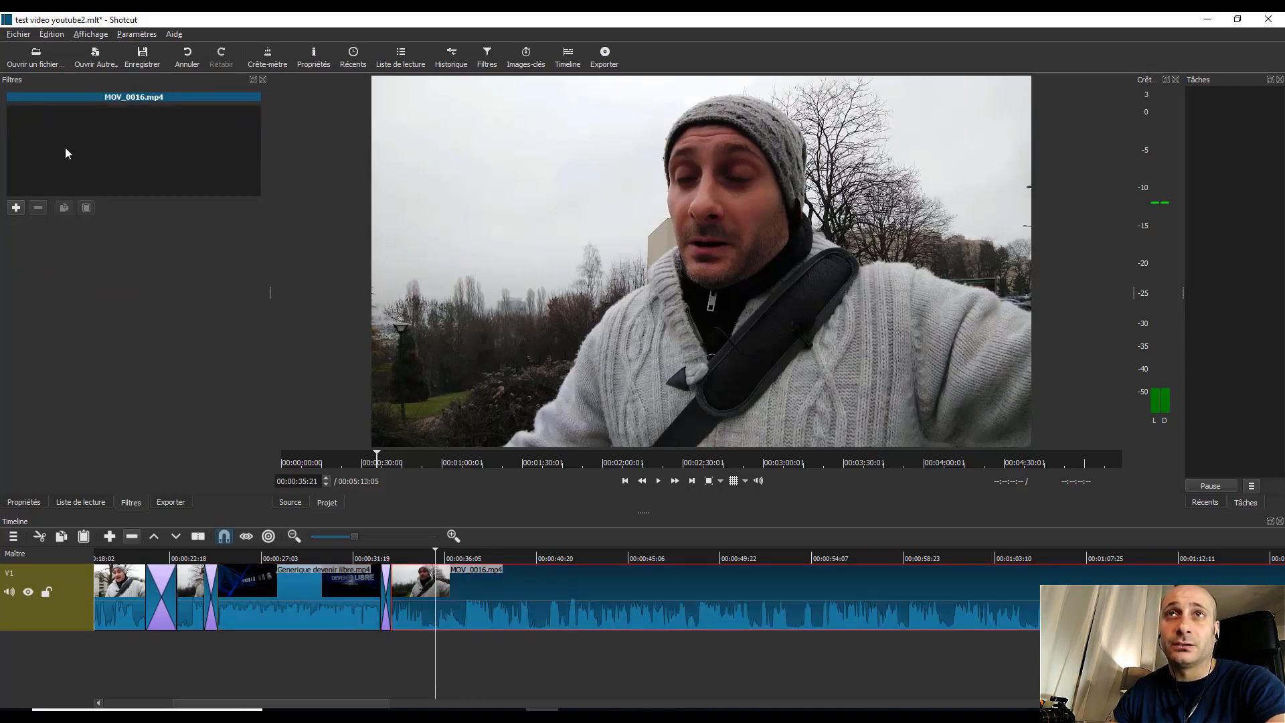
{"action": "left_click", "coordinate": [304, 605]}
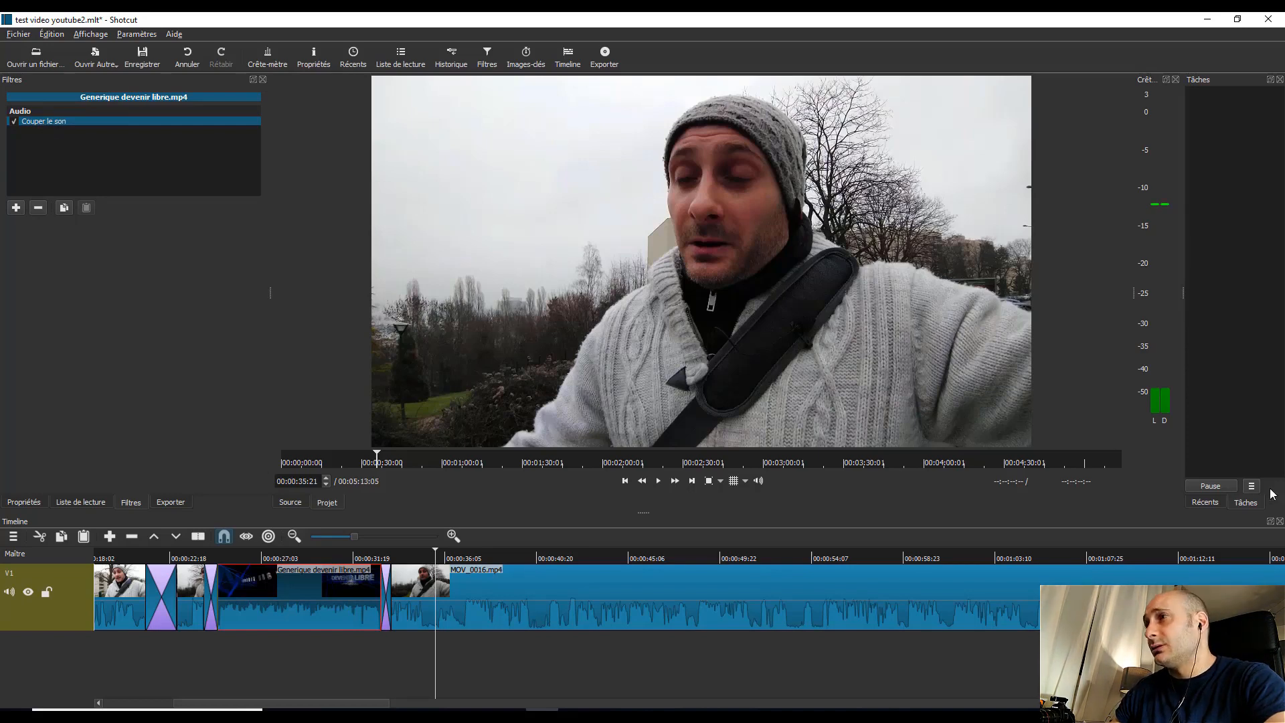
Step: Add an audio track and place the Silk Road mp3 on it, aligned with the start of the intro's opening transition
{"action": "left_click", "coordinate": [76, 502]}
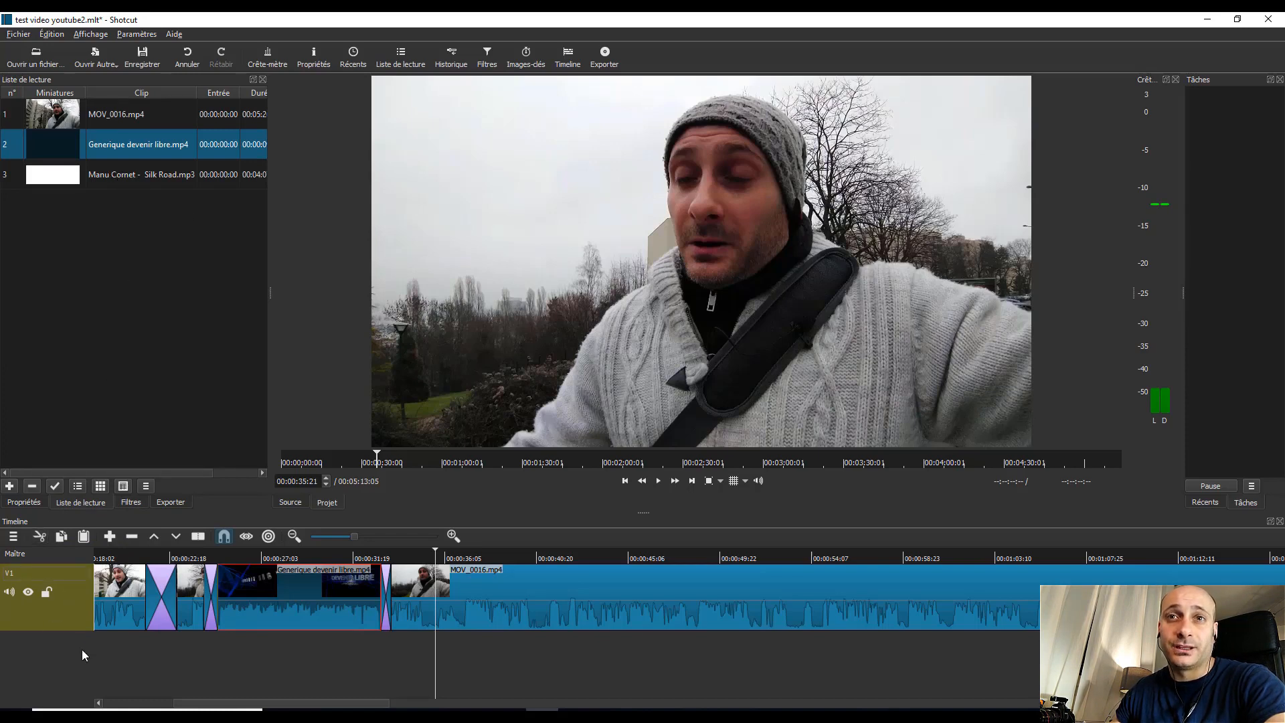
{"action": "right_click", "coordinate": [70, 602]}
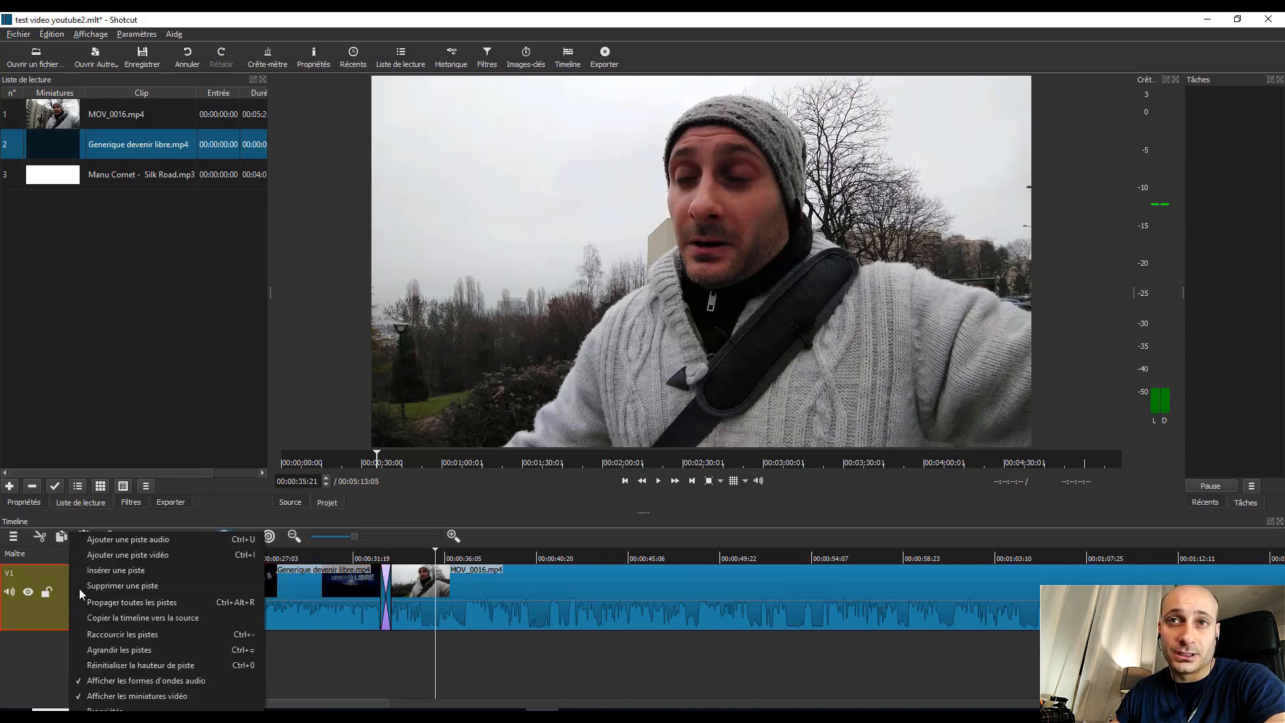
{"action": "left_click", "coordinate": [127, 538]}
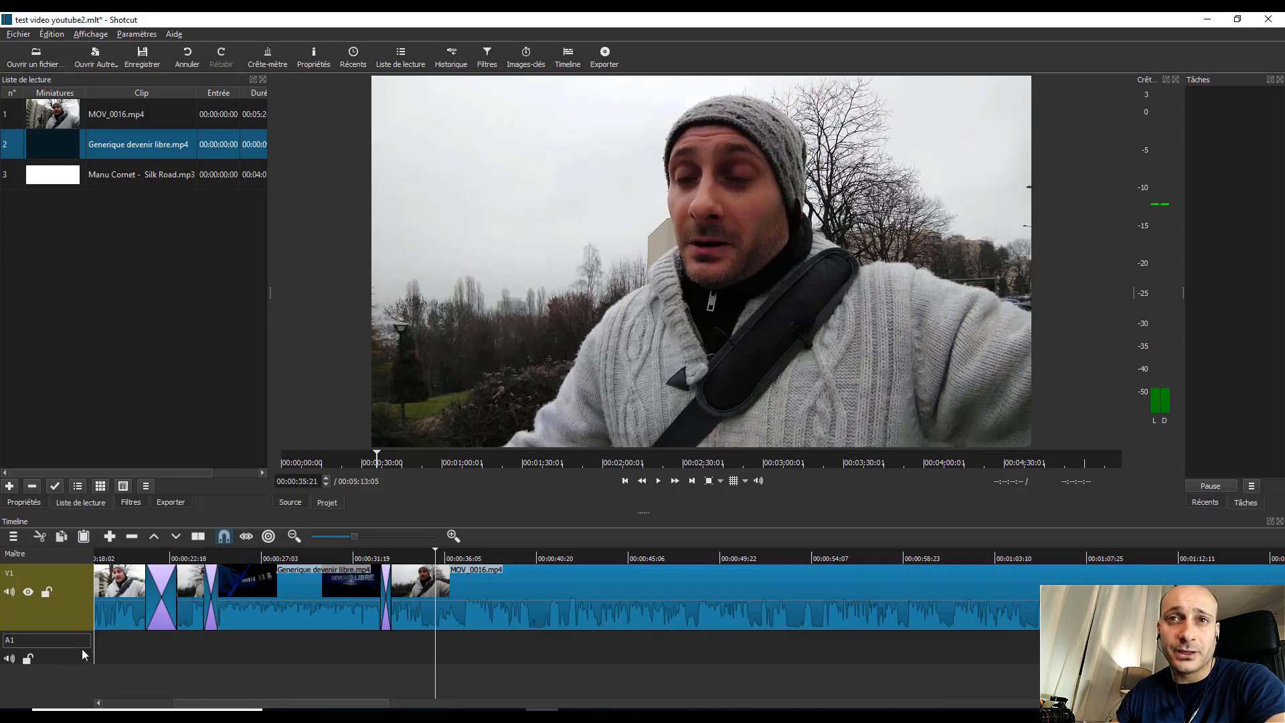
{"action": "left_click_drag", "start_coordinate": [110, 174], "coordinate": [225, 649]}
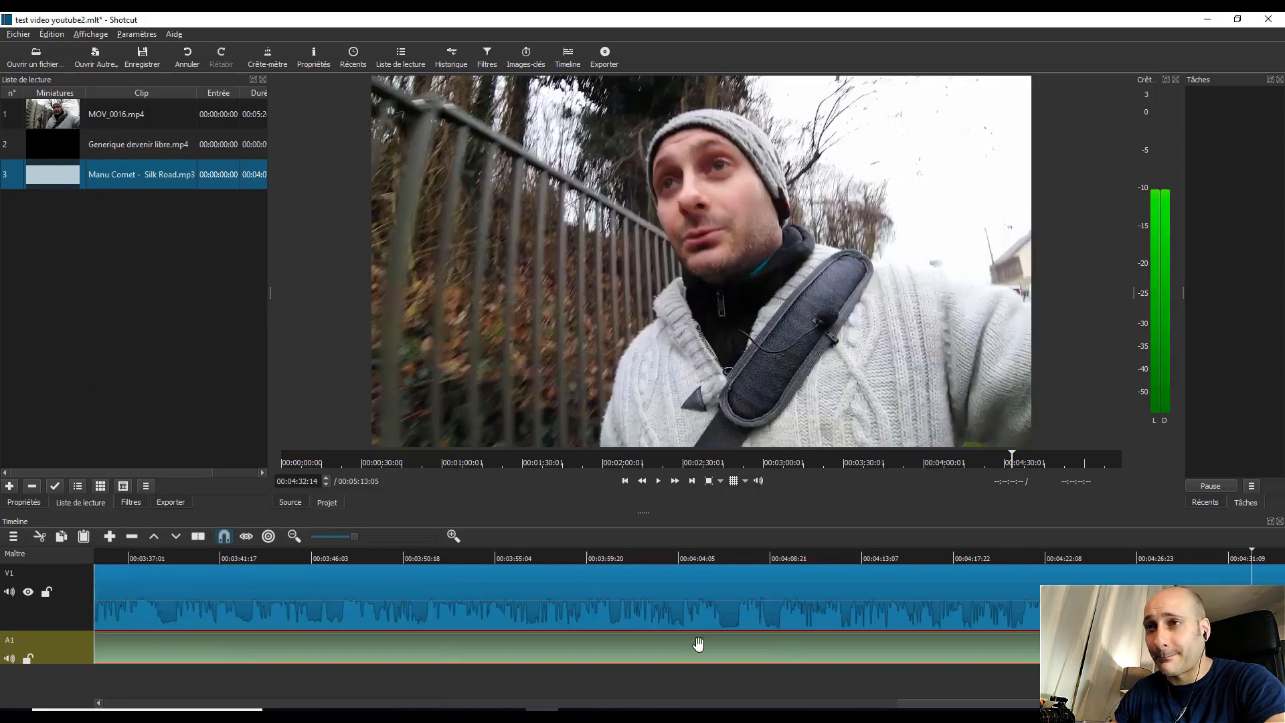
{"action": "left_click_drag", "start_coordinate": [942, 699], "coordinate": [199, 691]}
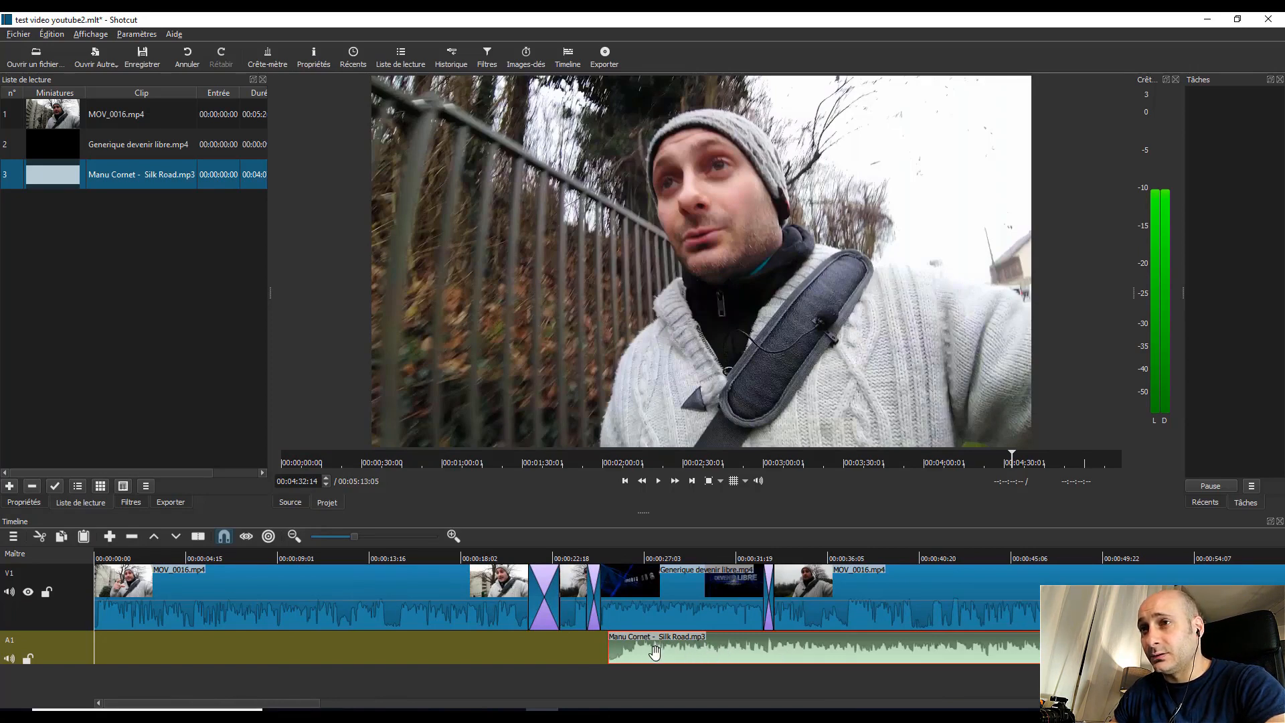
{"action": "left_click_drag", "start_coordinate": [759, 647], "coordinate": [738, 651]}
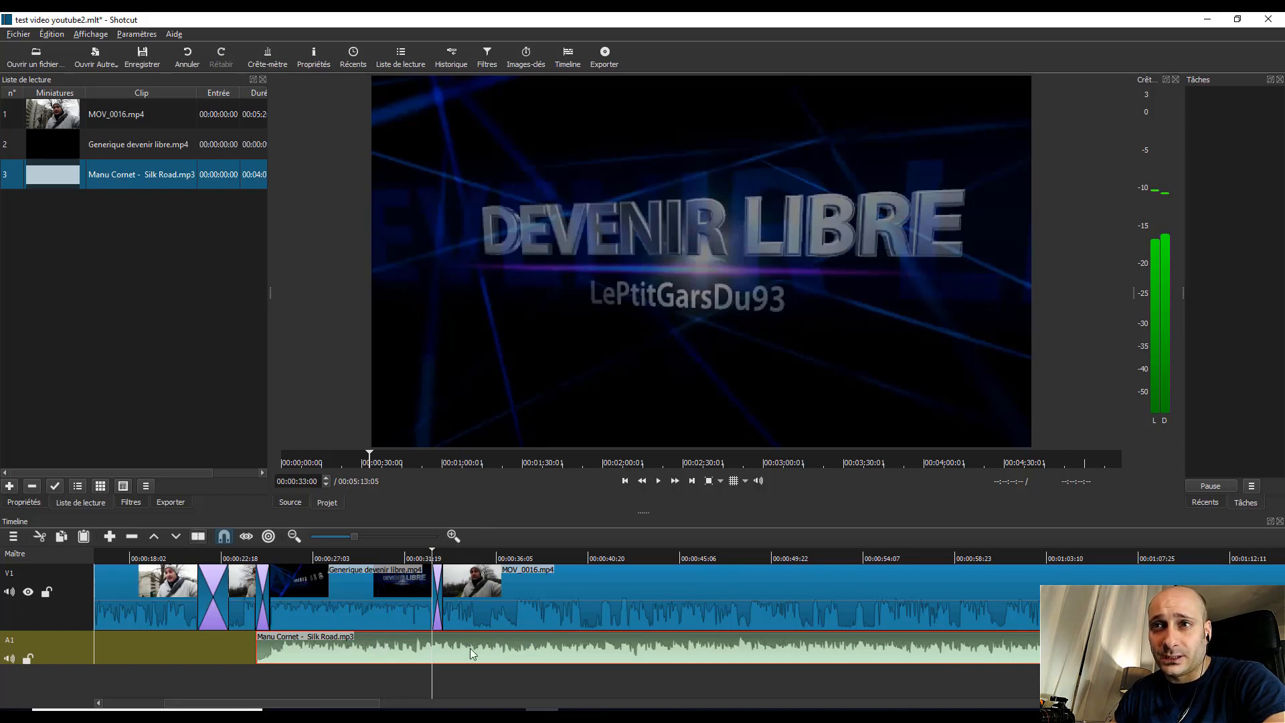
Step: Split the Silk Road music on A1 at 00:00:33:00 and delete the part after the cut
{"action": "key", "text": "s"}
{"action": "right_click", "coordinate": [630, 654]}
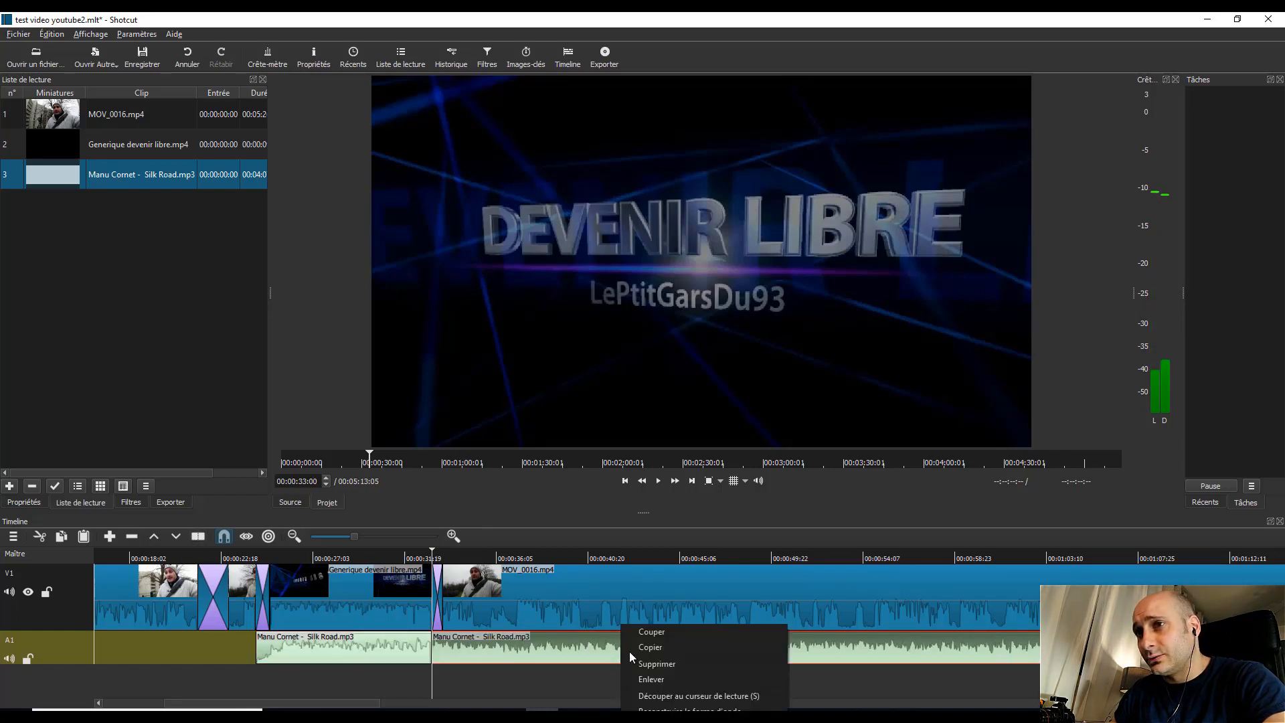
{"action": "left_click", "coordinate": [663, 665]}
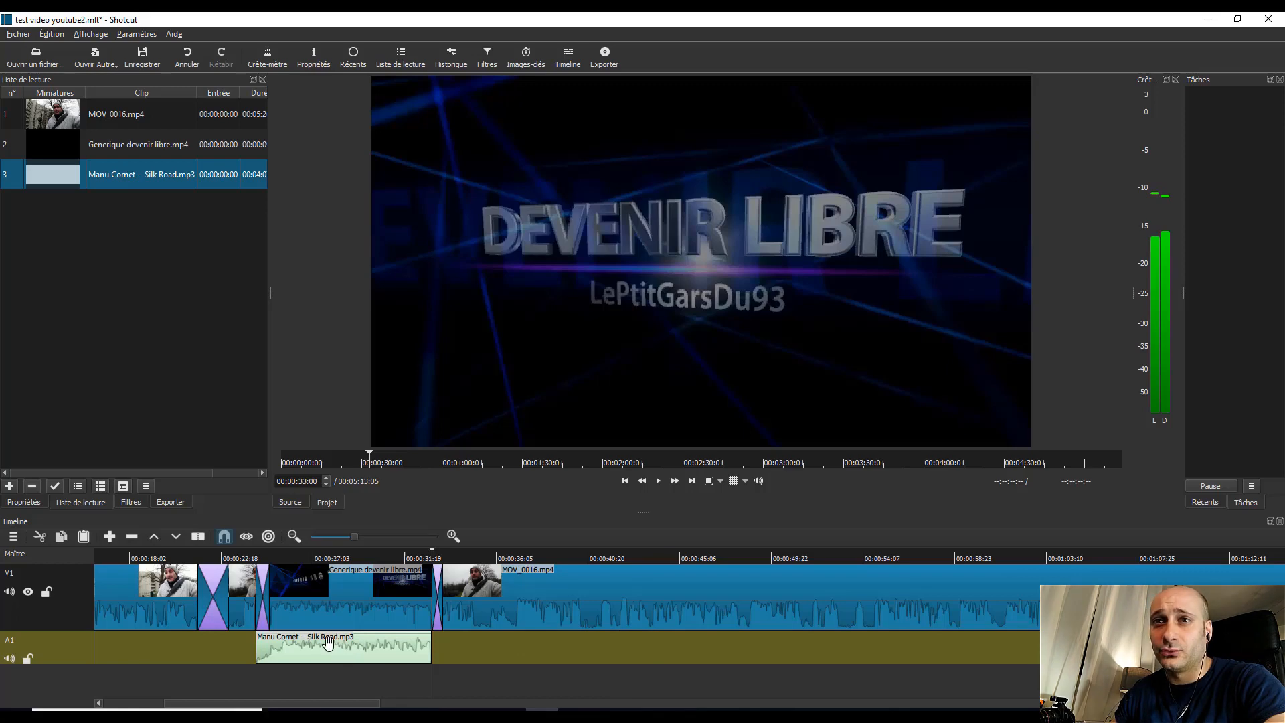
Step: Play the timeline from 00:00:23:16 through the intro to check the music against the picture
{"action": "left_click", "coordinate": [243, 557]}
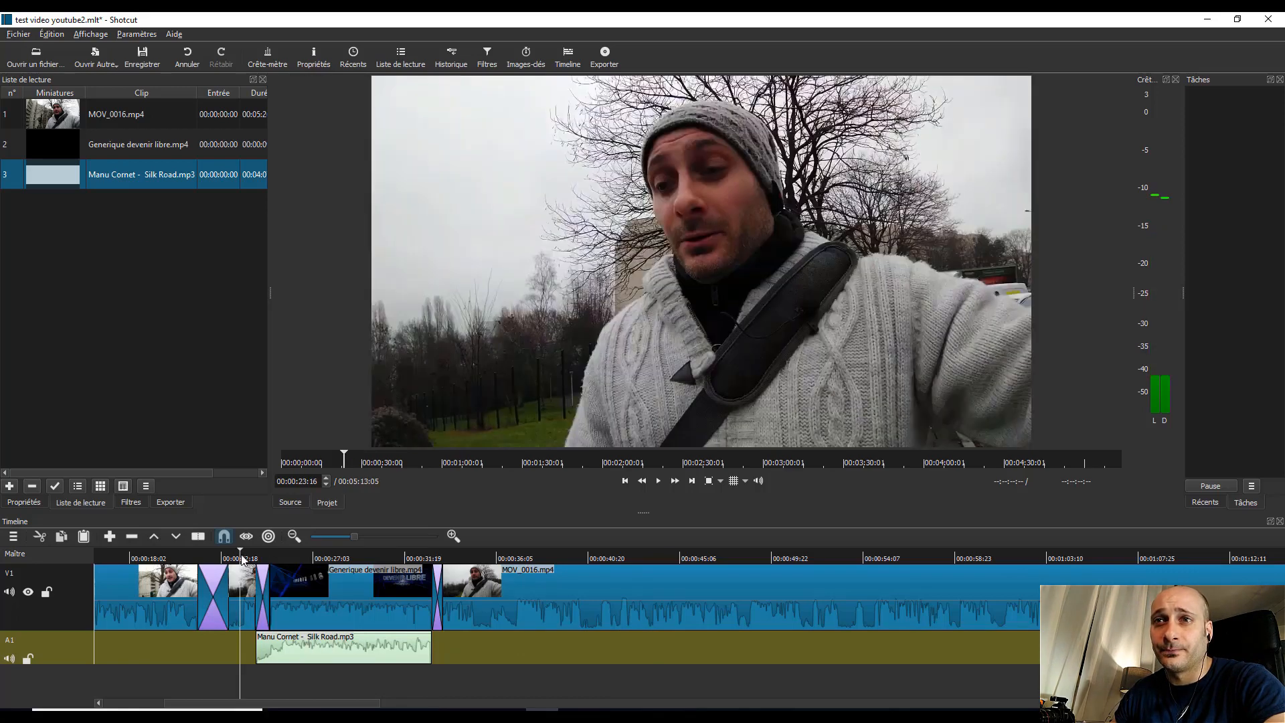
{"action": "left_click", "coordinate": [659, 480]}
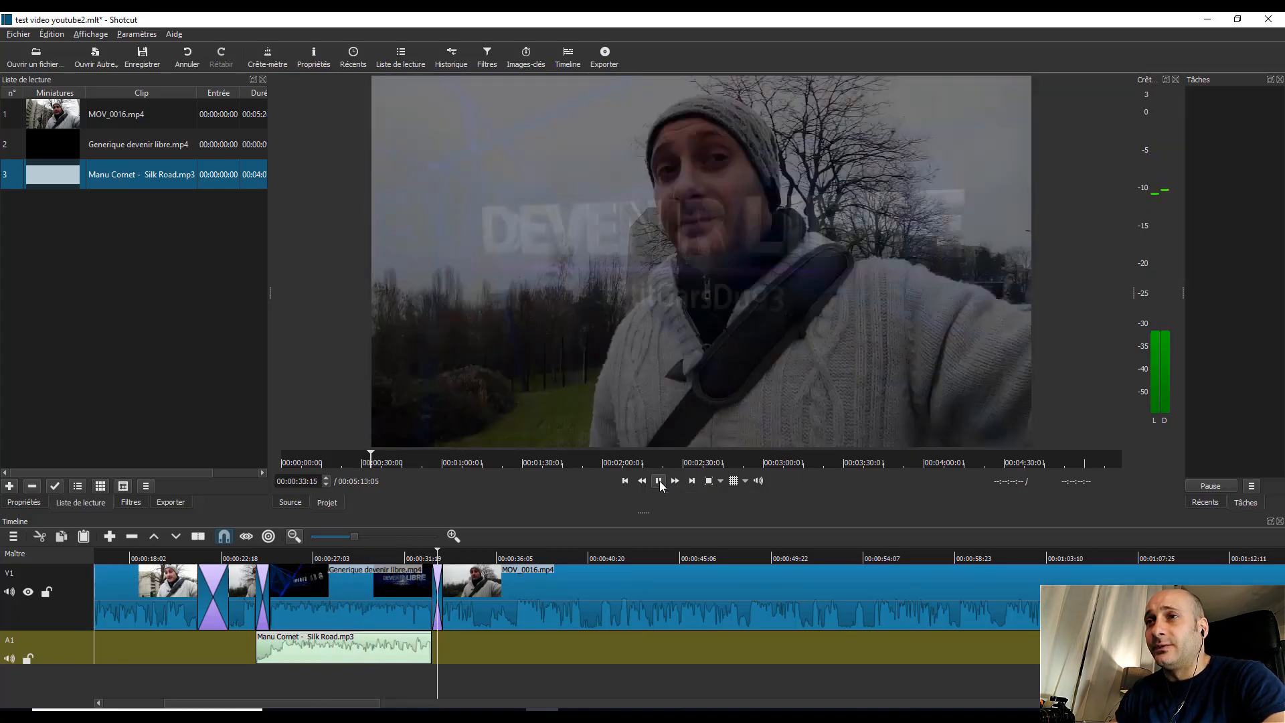
{"action": "left_click", "coordinate": [659, 482]}
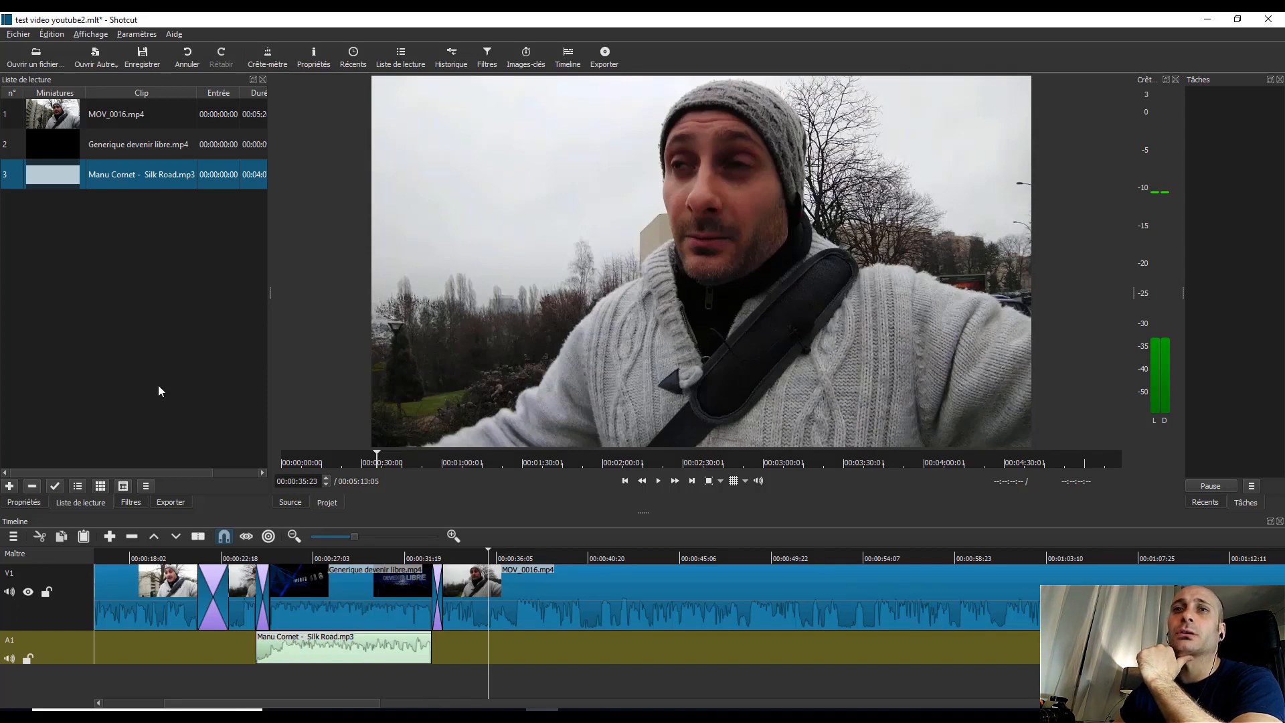
Step: Apply the Gain / Volume filter to the Silk Road music clip on A1 and set its level to 10.4 dB
{"action": "left_click", "coordinate": [342, 647]}
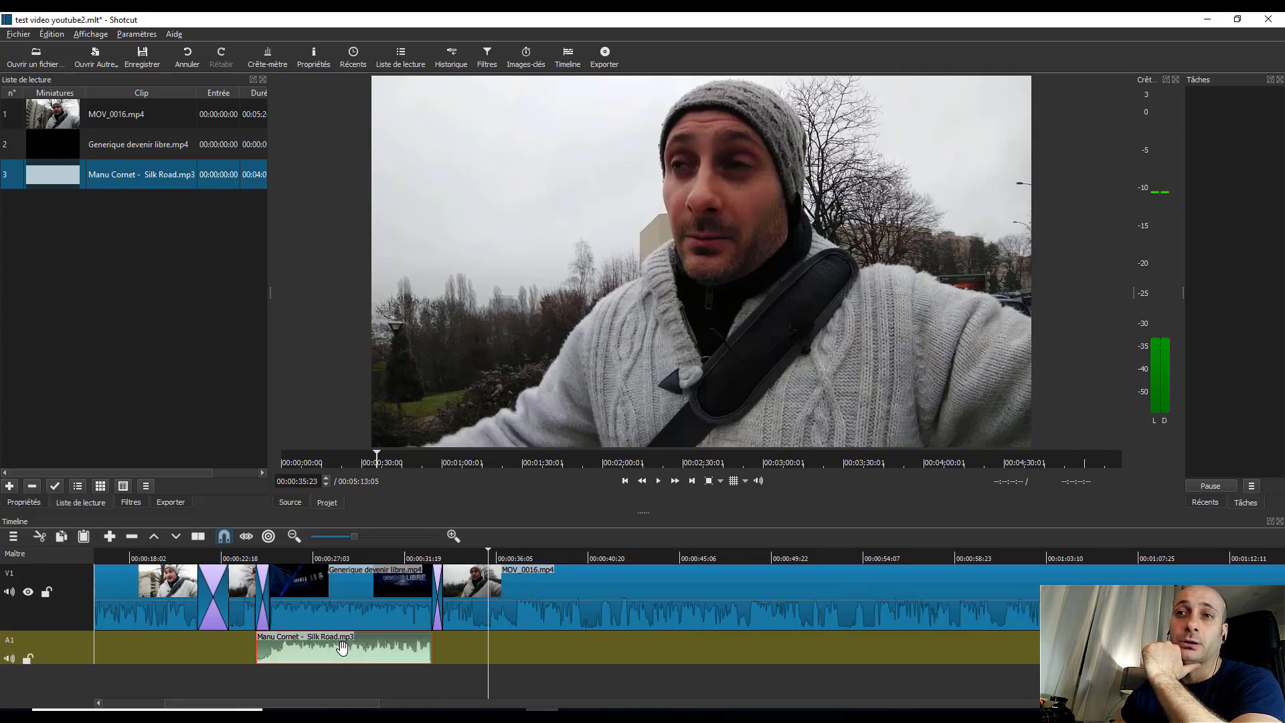
{"action": "left_click", "coordinate": [132, 504]}
{"action": "left_click", "coordinate": [15, 208]}
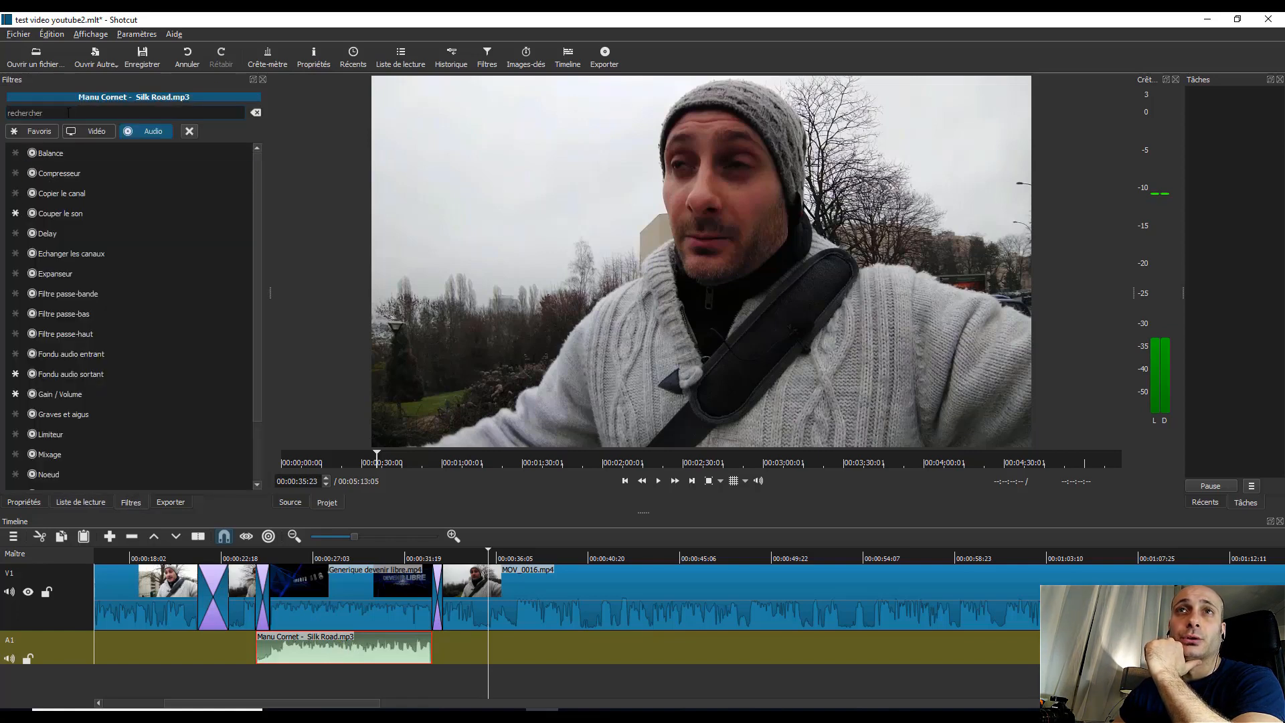
{"action": "left_click", "coordinate": [63, 392]}
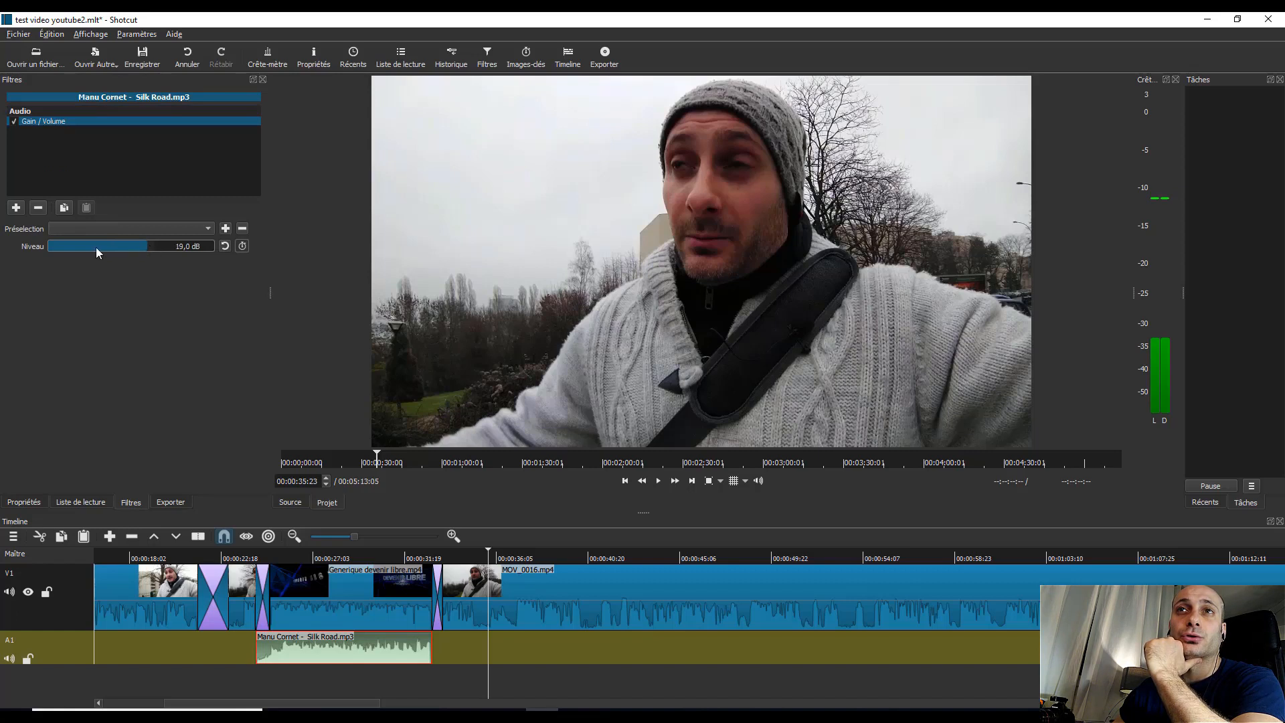
{"action": "left_click", "coordinate": [96, 248]}
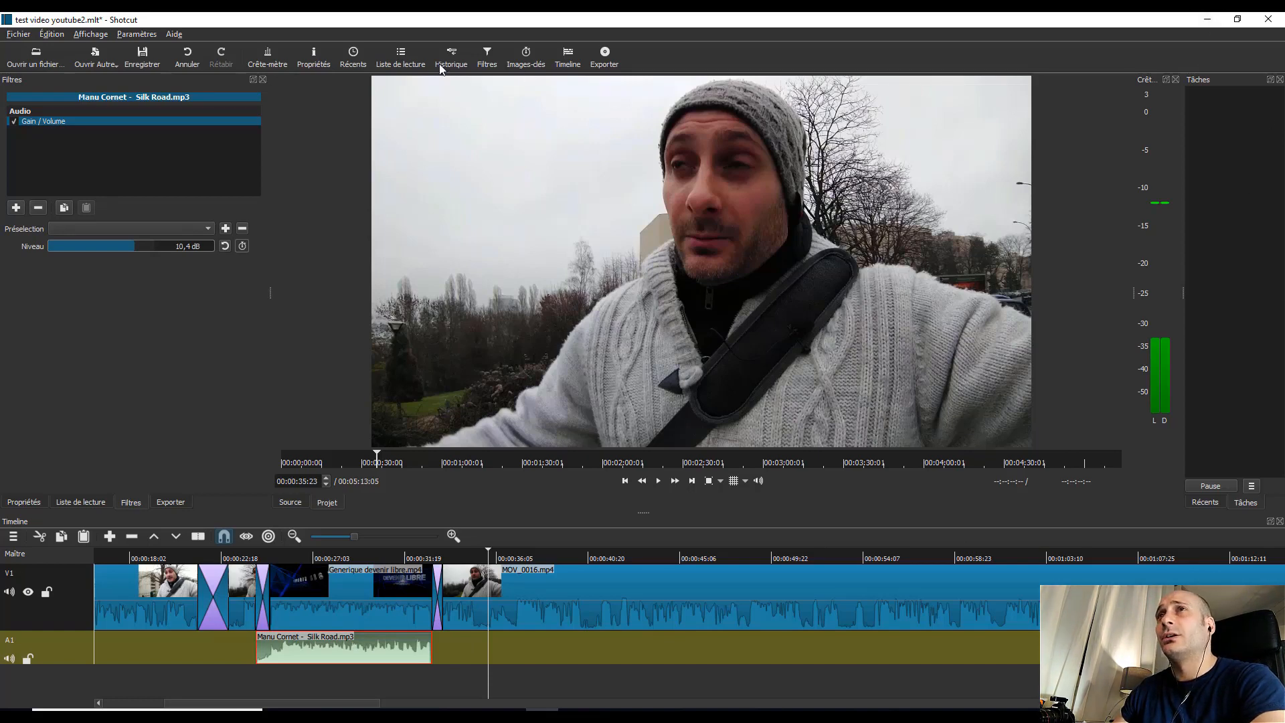
Step: Split the MOV_0016.mp4 clip that follows the intro at 00:00:38:16
{"action": "left_click", "coordinate": [551, 596]}
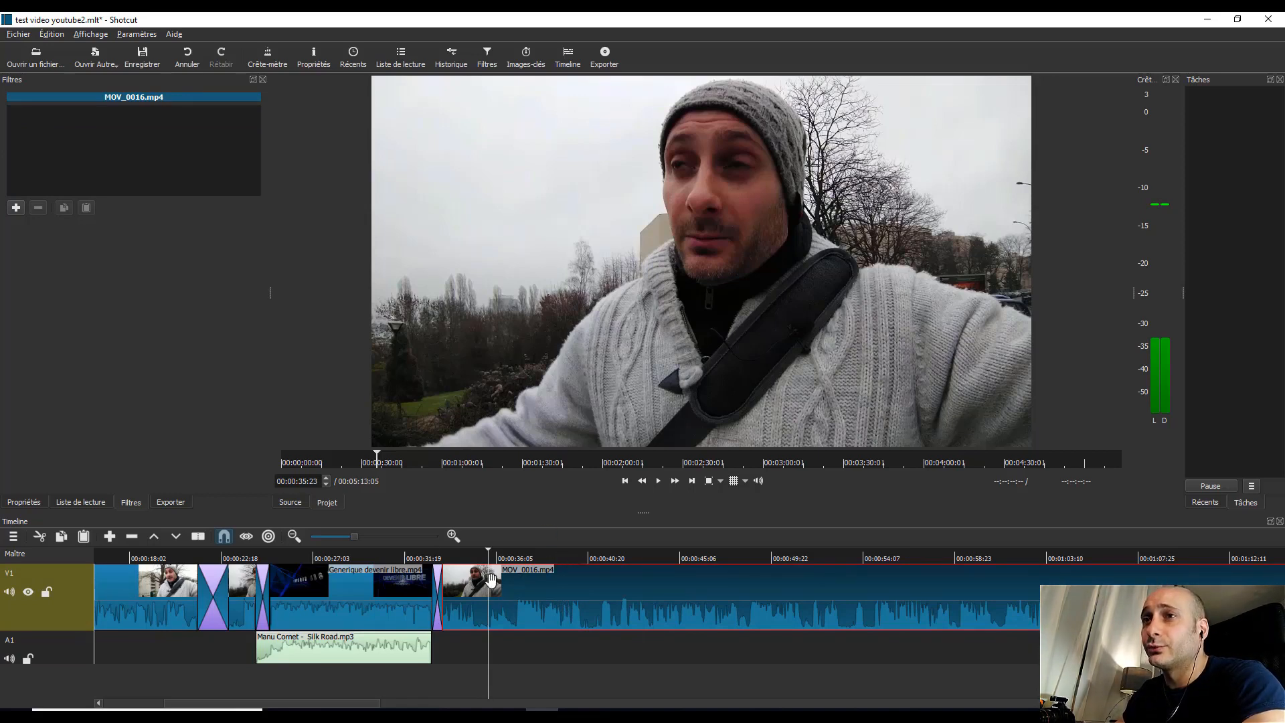
{"action": "left_click", "coordinate": [544, 555]}
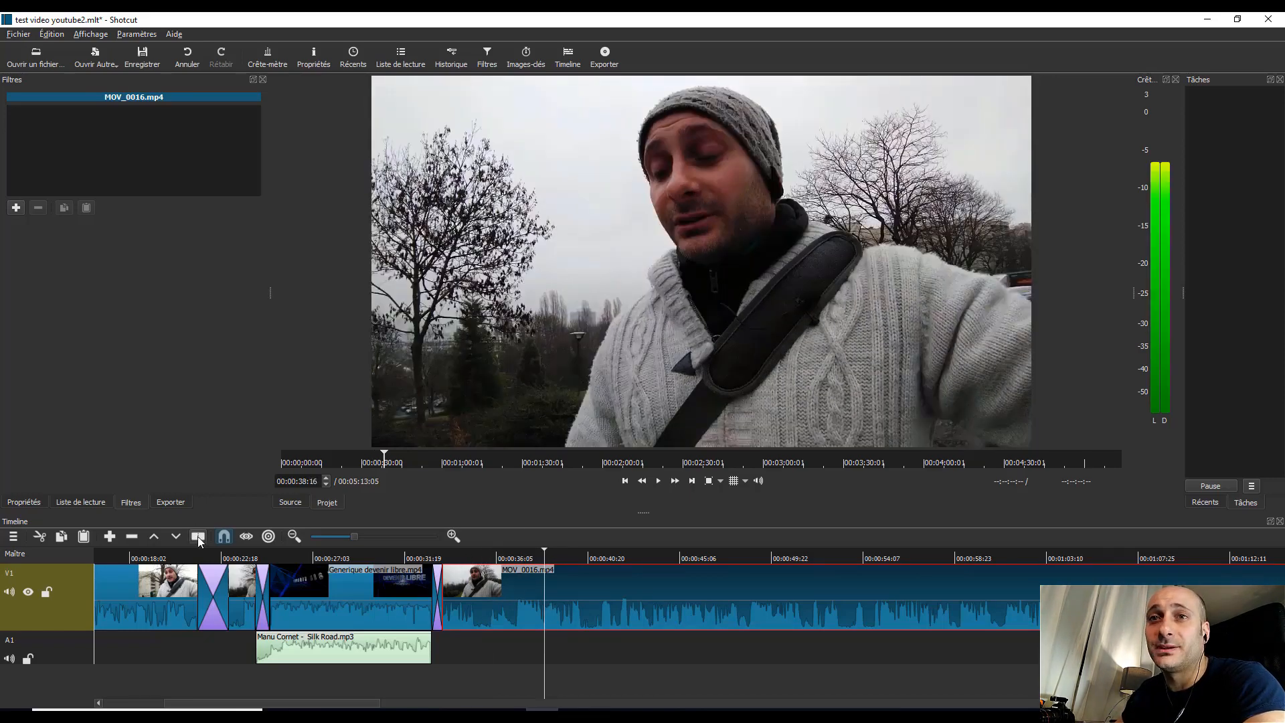
{"action": "key", "text": "s"}
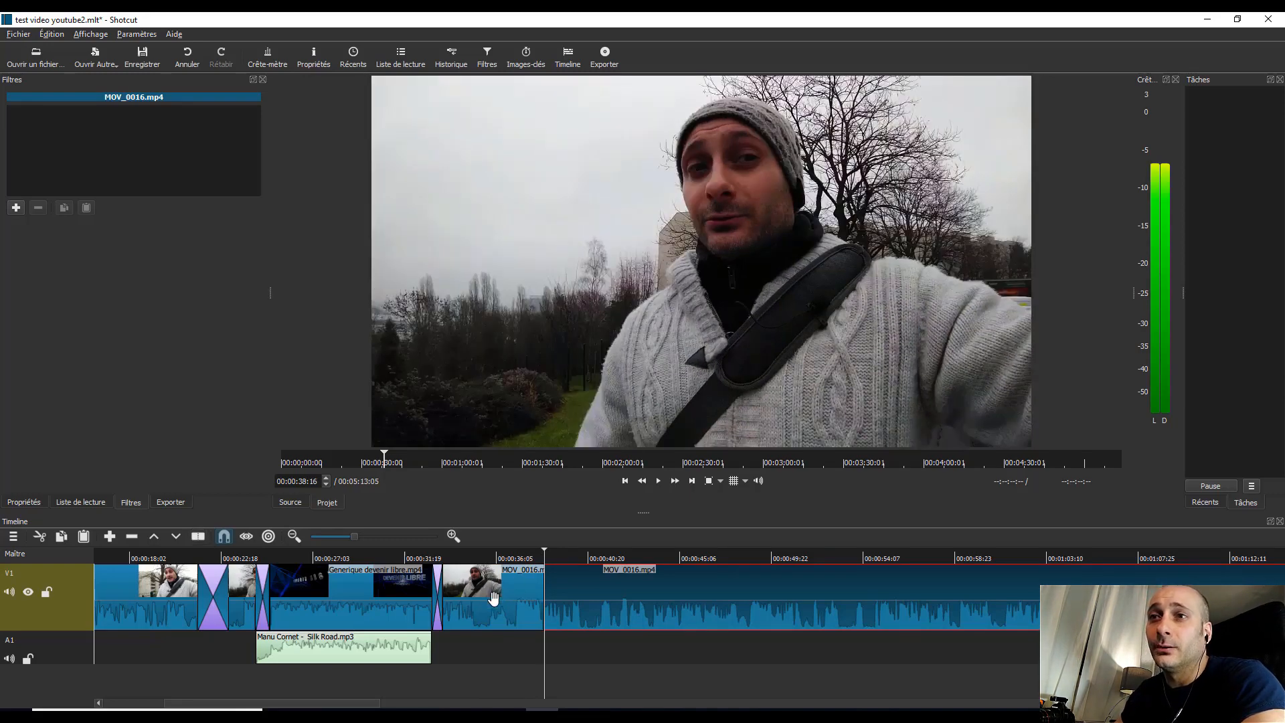
Step: Apply the video filter Texte to the short MOV_0016.mp4 segment after the intro and preview it at 00:00:35:20
{"action": "left_click", "coordinate": [498, 601]}
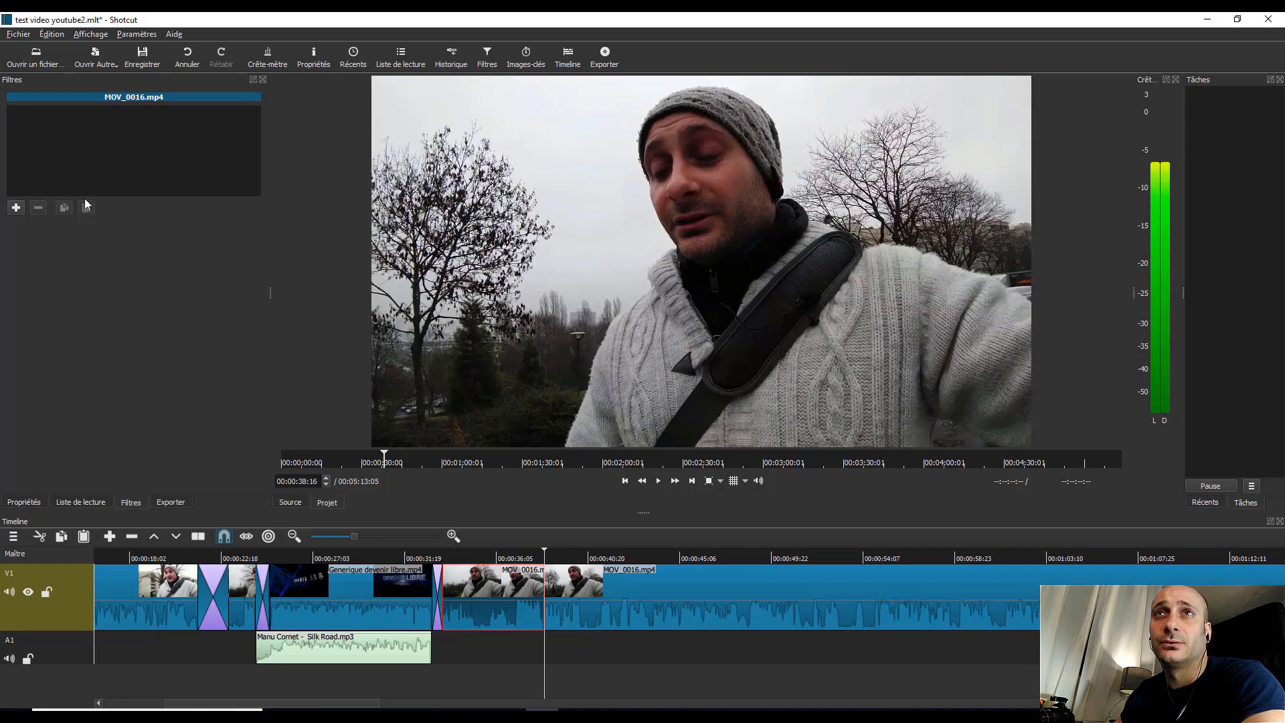
{"action": "left_click", "coordinate": [16, 207]}
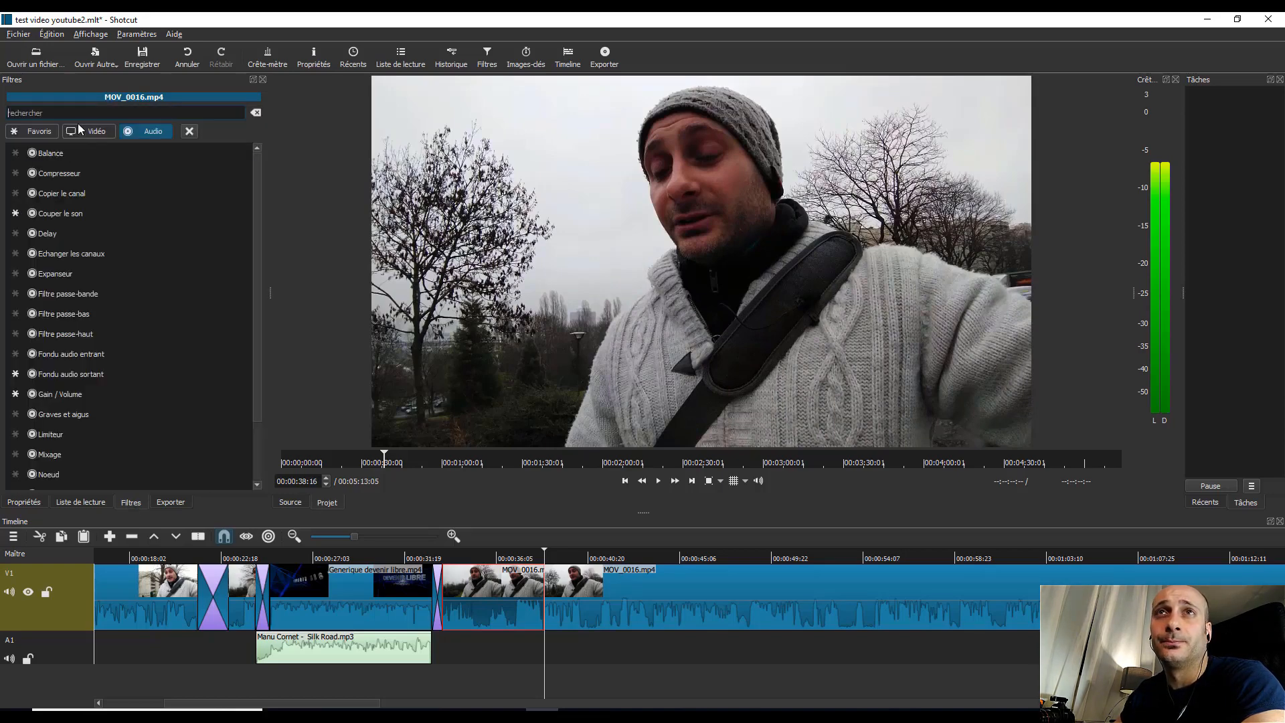
{"action": "left_click", "coordinate": [97, 132]}
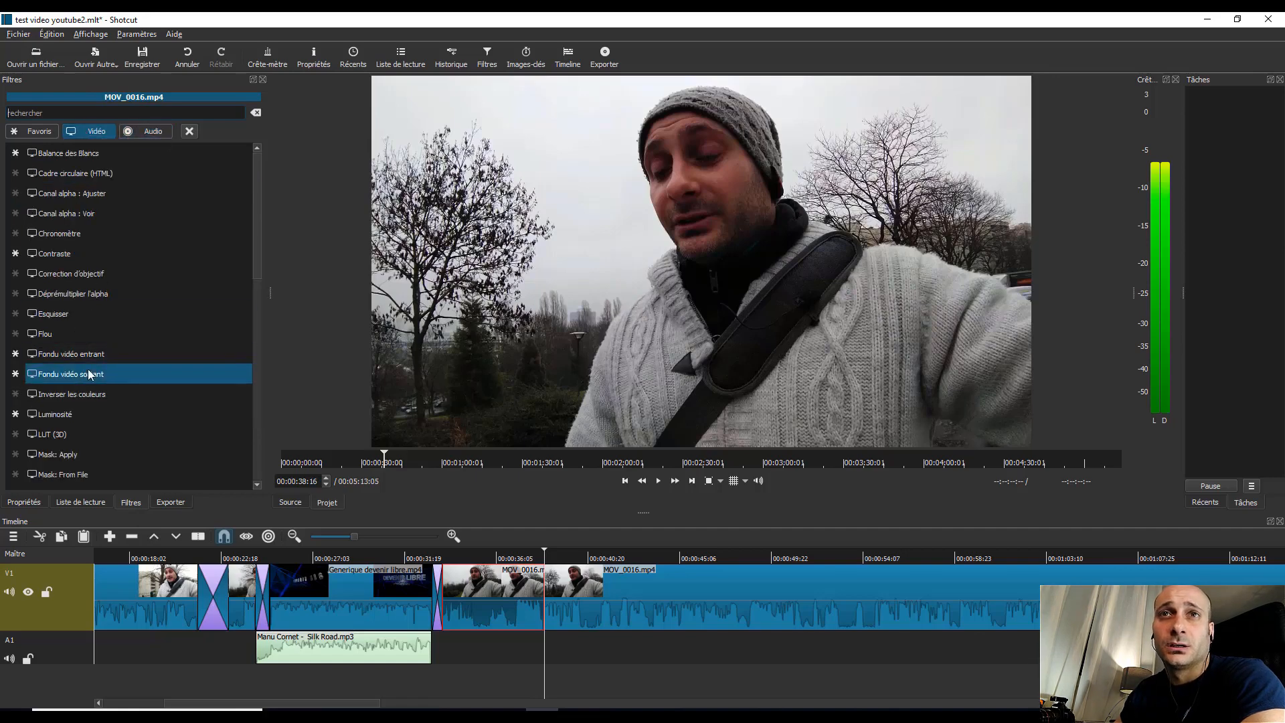
{"action": "scroll", "coordinate": [51, 432], "scroll_direction": "down", "scroll_amount": 5}
{"action": "scroll", "coordinate": [50, 427], "scroll_direction": "down", "scroll_amount": 5}
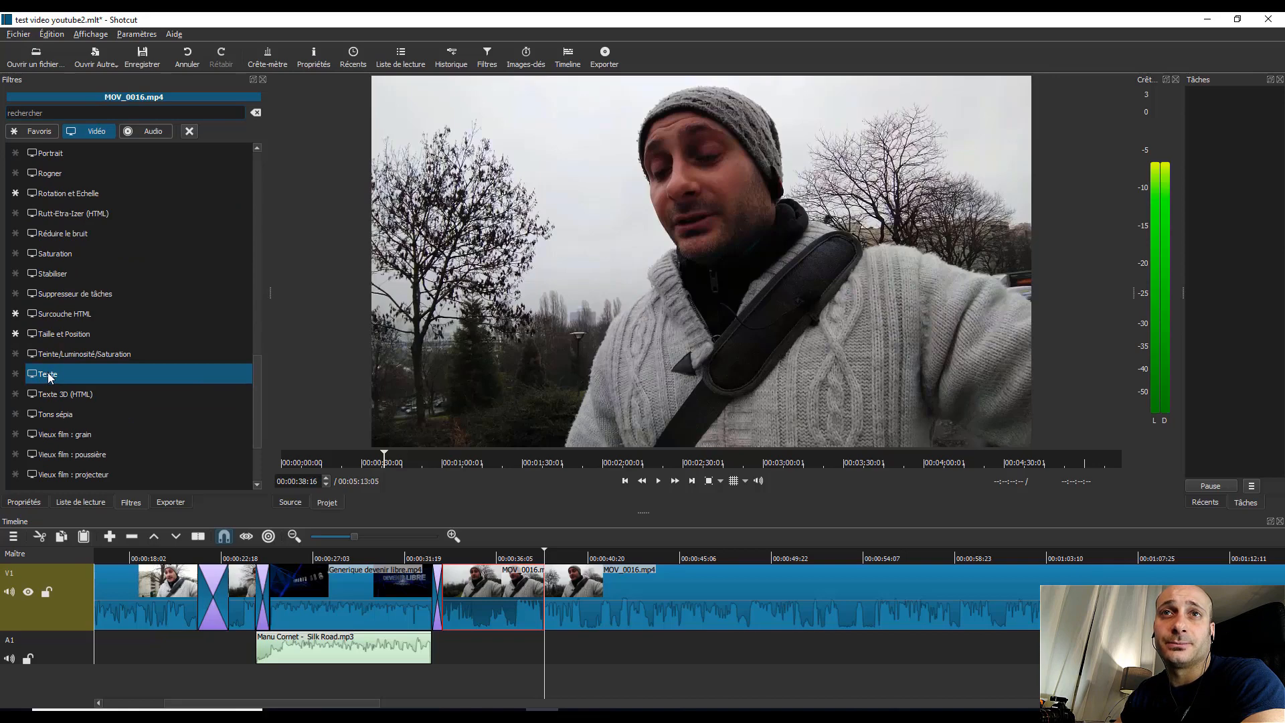
{"action": "left_click", "coordinate": [47, 372]}
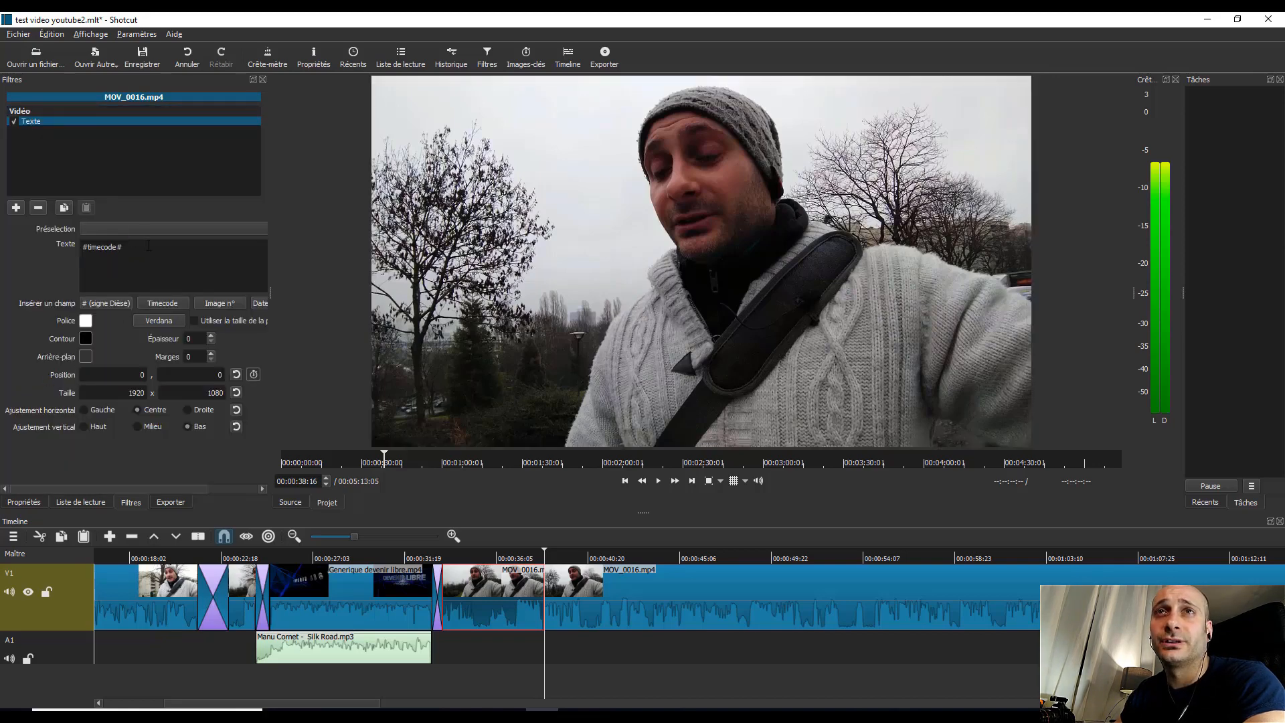
{"action": "left_click", "coordinate": [487, 558]}
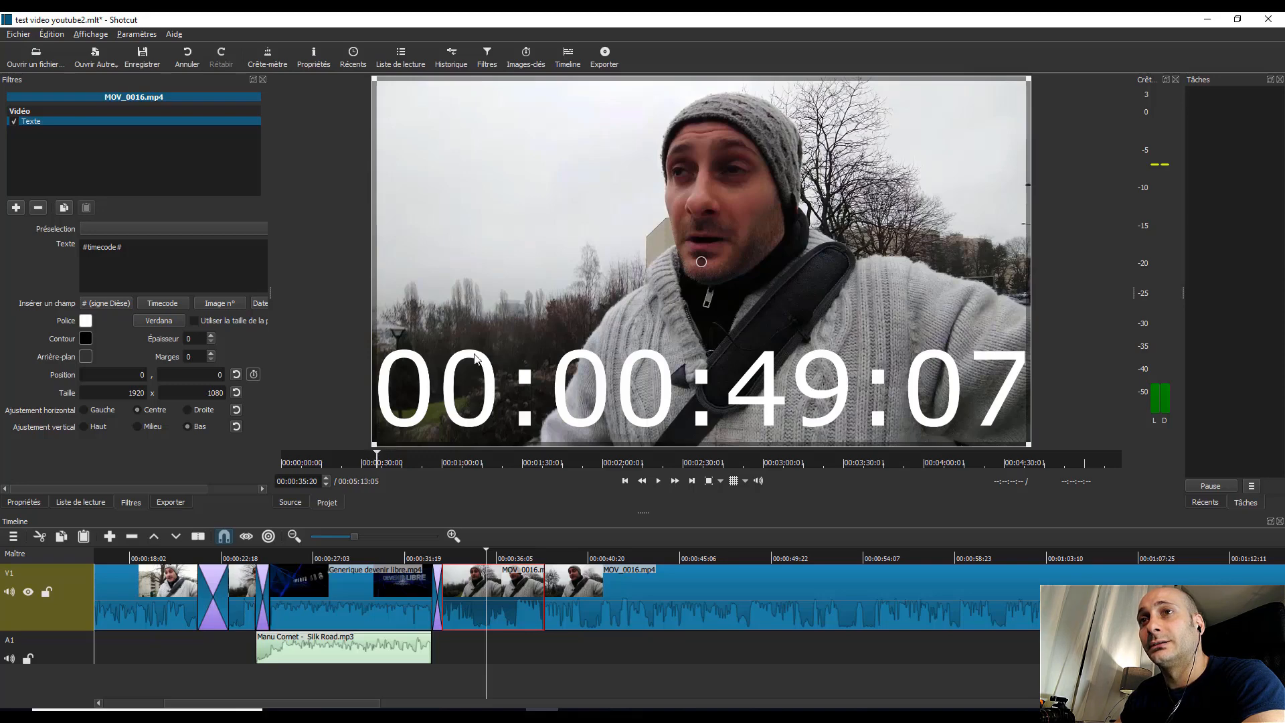
Step: Shrink the text frame to about 1092 × 331, place it at about 674, 646 and replace its timecode with "test texte"
{"action": "left_click_drag", "start_coordinate": [373, 444], "coordinate": [671, 186]}
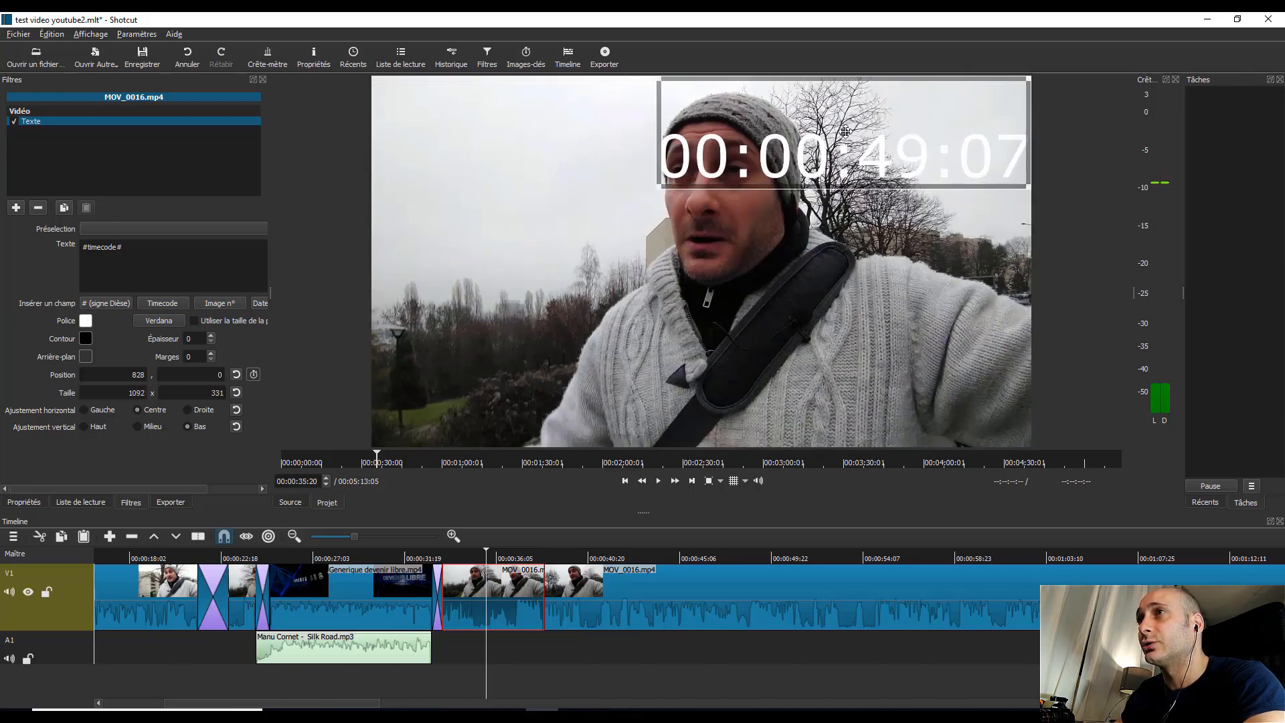
{"action": "left_click_drag", "start_coordinate": [845, 132], "coordinate": [791, 363]}
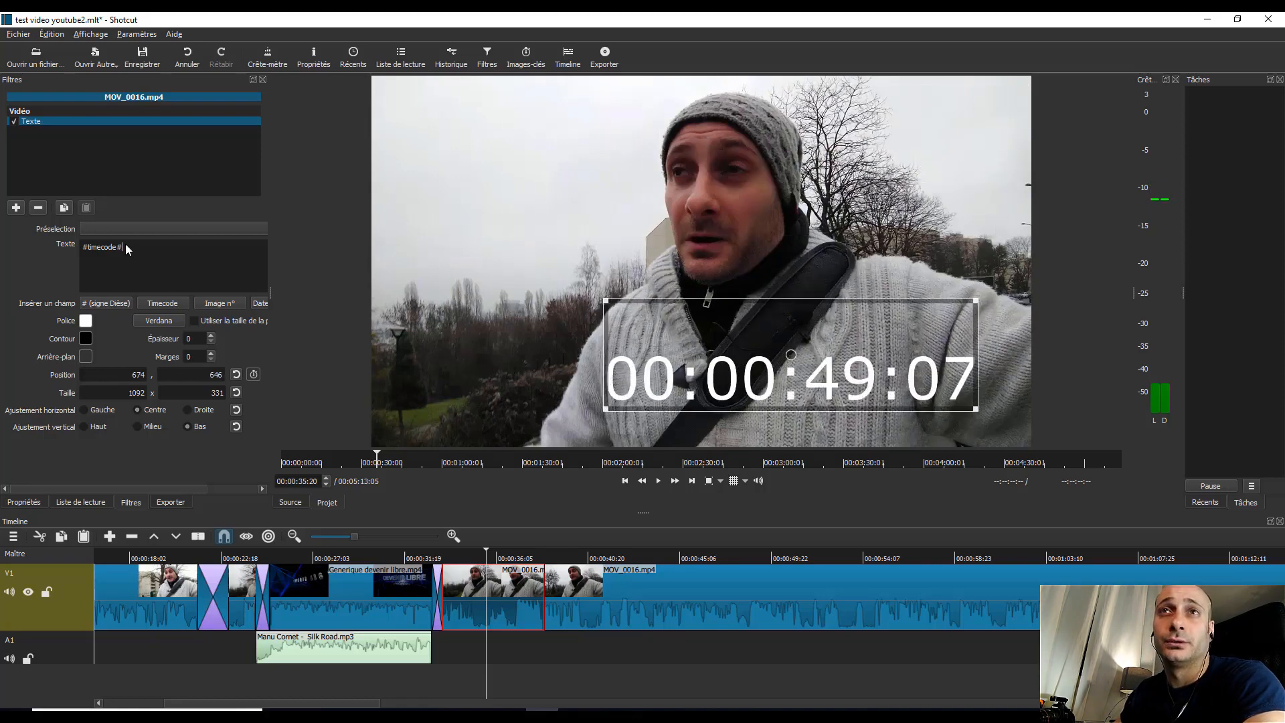
{"action": "left_click_drag", "start_coordinate": [126, 244], "coordinate": [67, 250]}
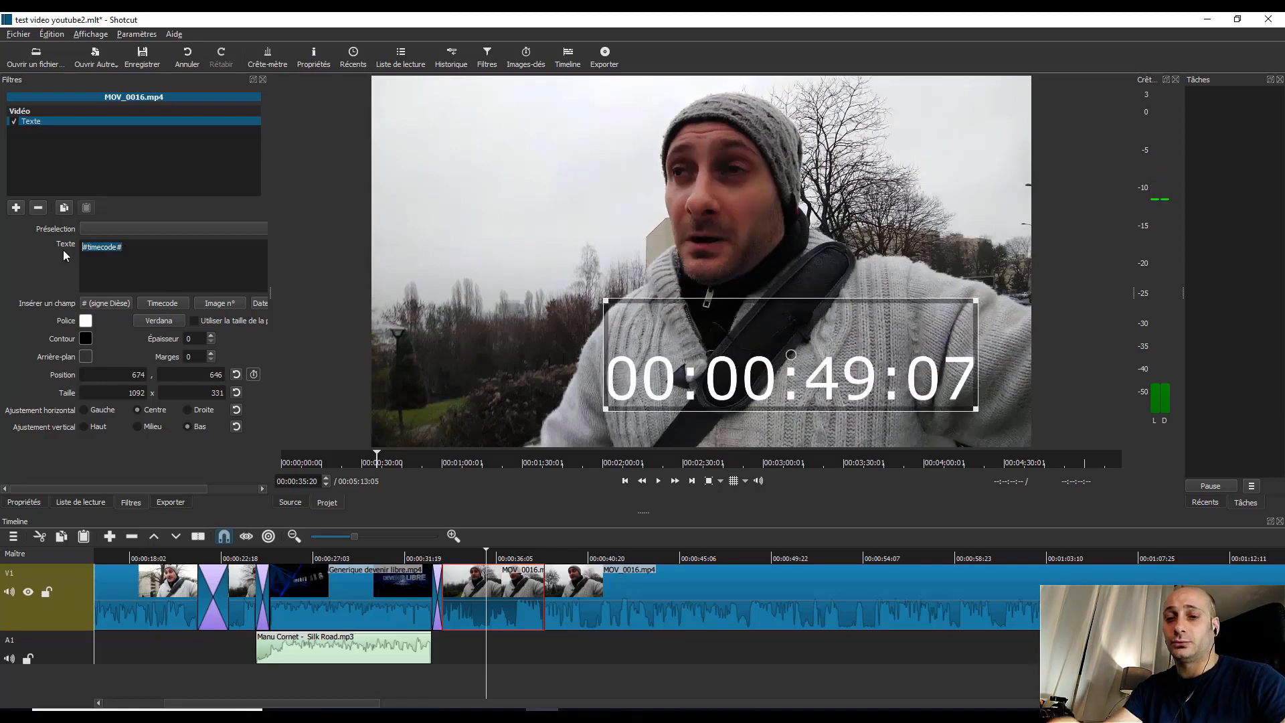
{"action": "type", "text": "test tex"}
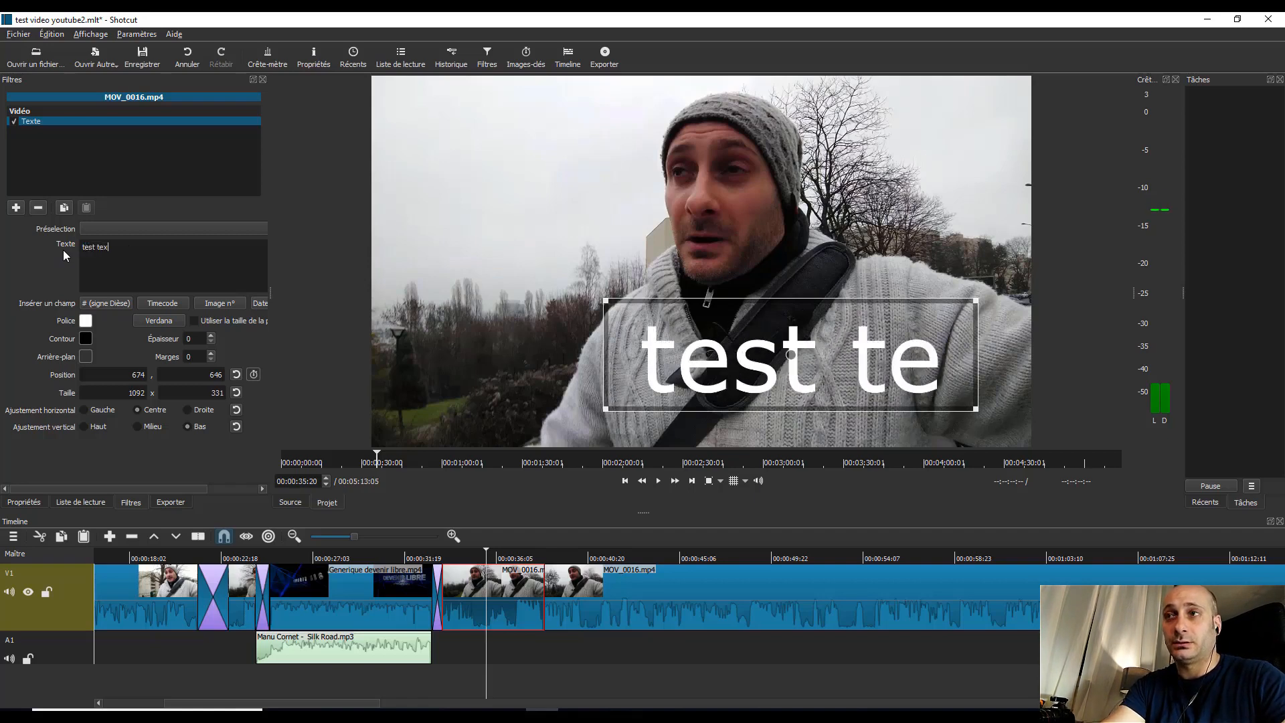
{"action": "type", "text": "te"}
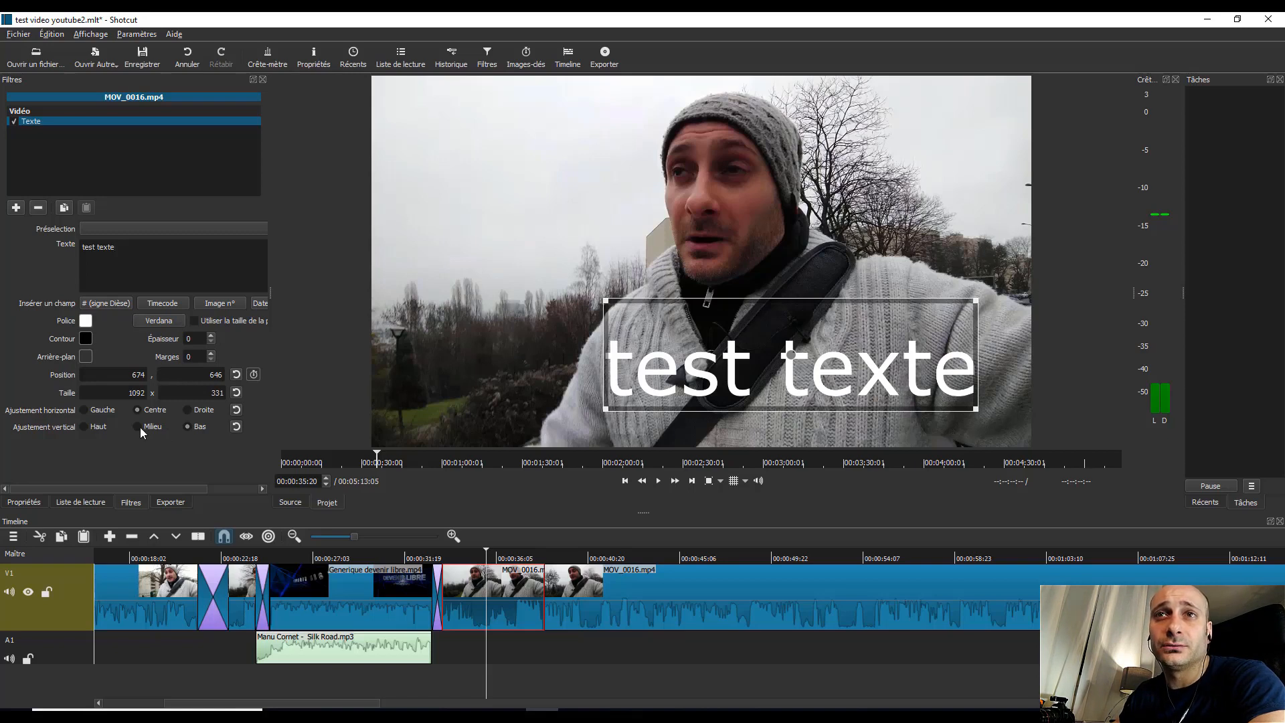
Step: Set the text's background colour to blue #00aaff with an alpha channel of 150
{"action": "left_click", "coordinate": [86, 356]}
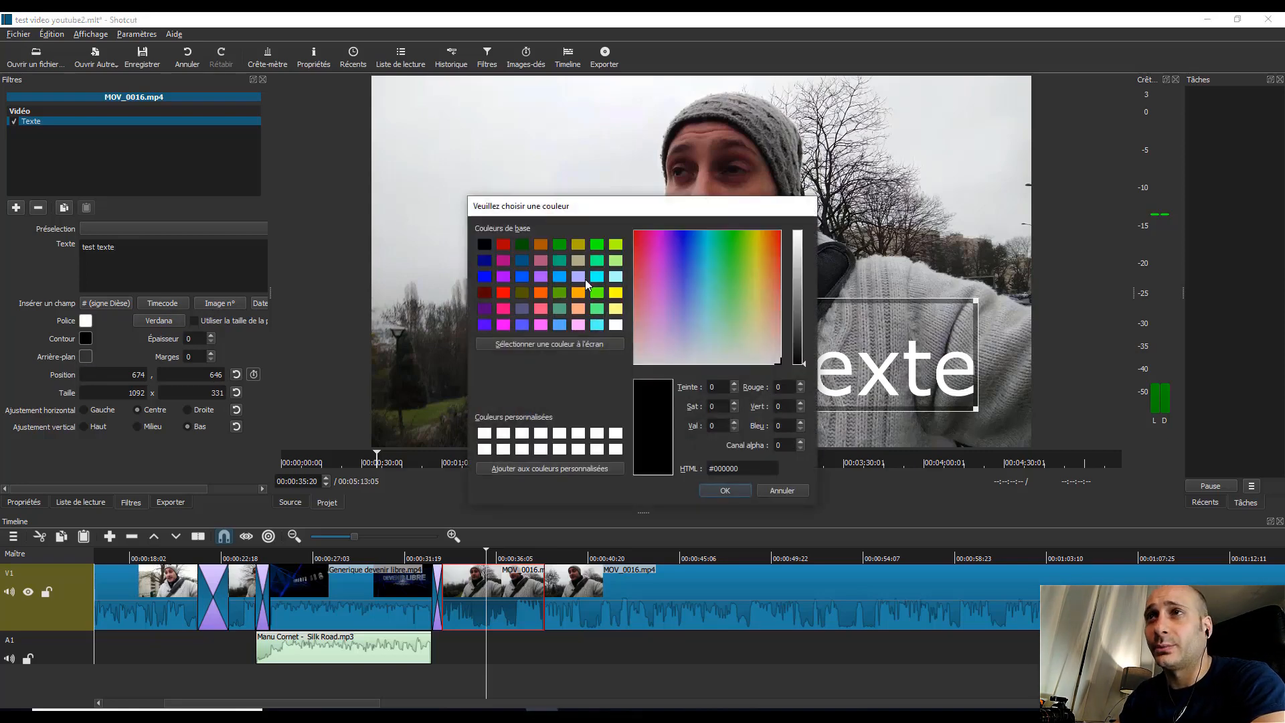
{"action": "left_click", "coordinate": [558, 277]}
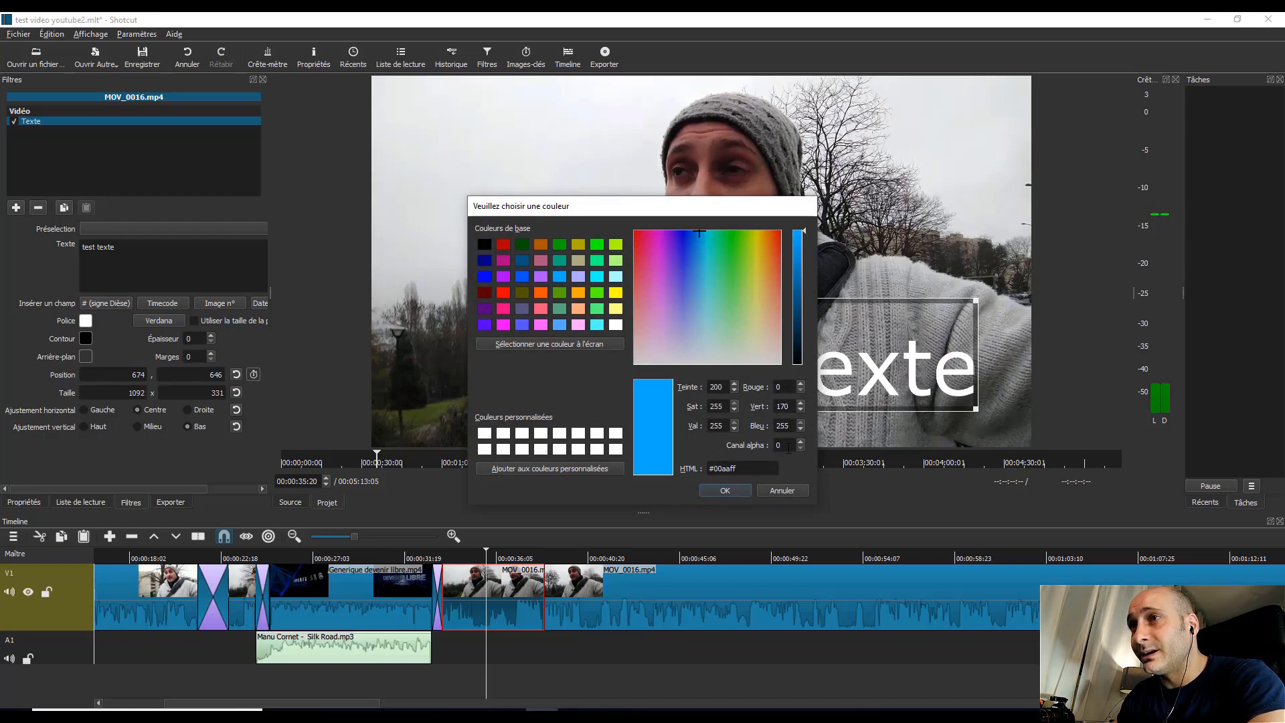
{"action": "left_click_drag", "start_coordinate": [785, 446], "coordinate": [741, 446]}
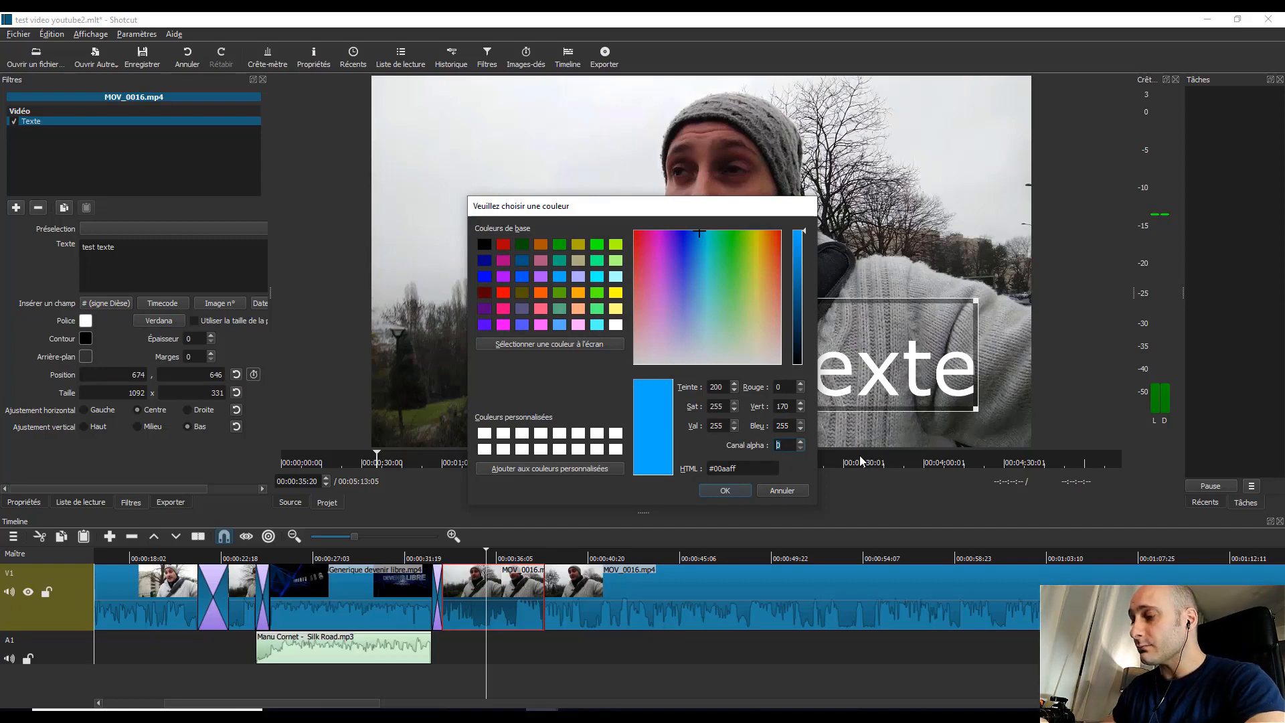
{"action": "type", "text": "150"}
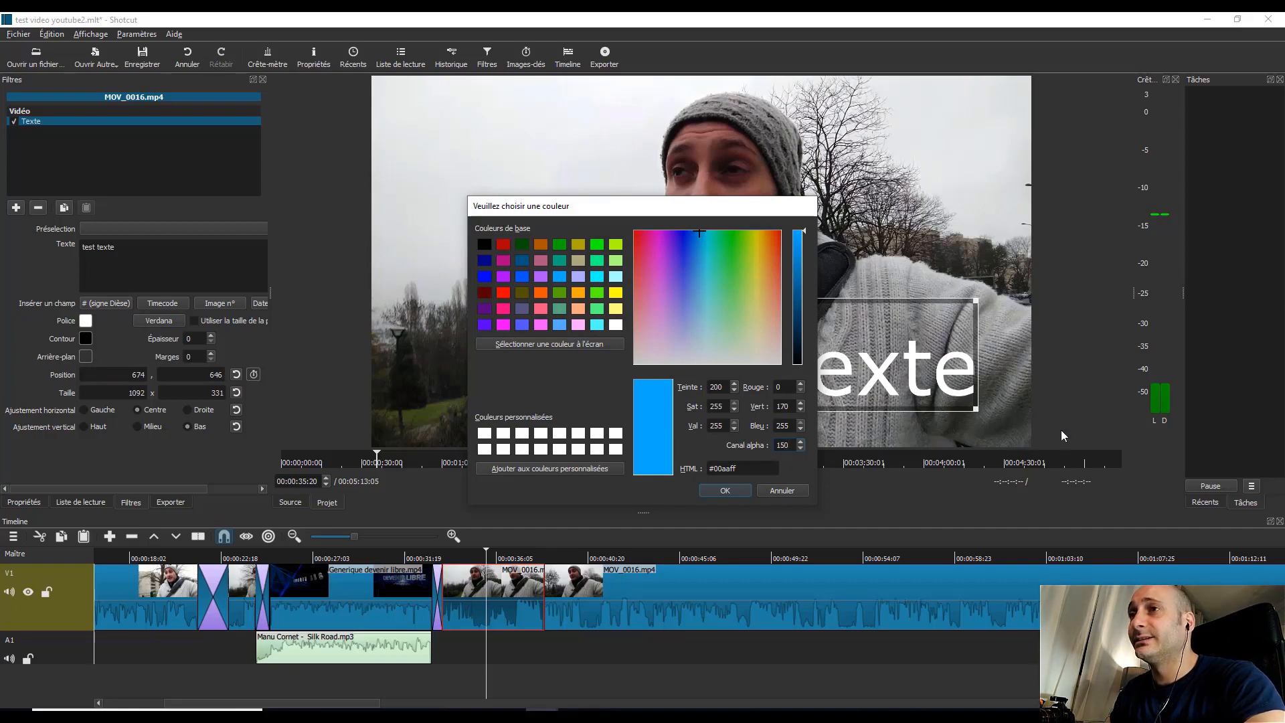
{"action": "left_click", "coordinate": [738, 489]}
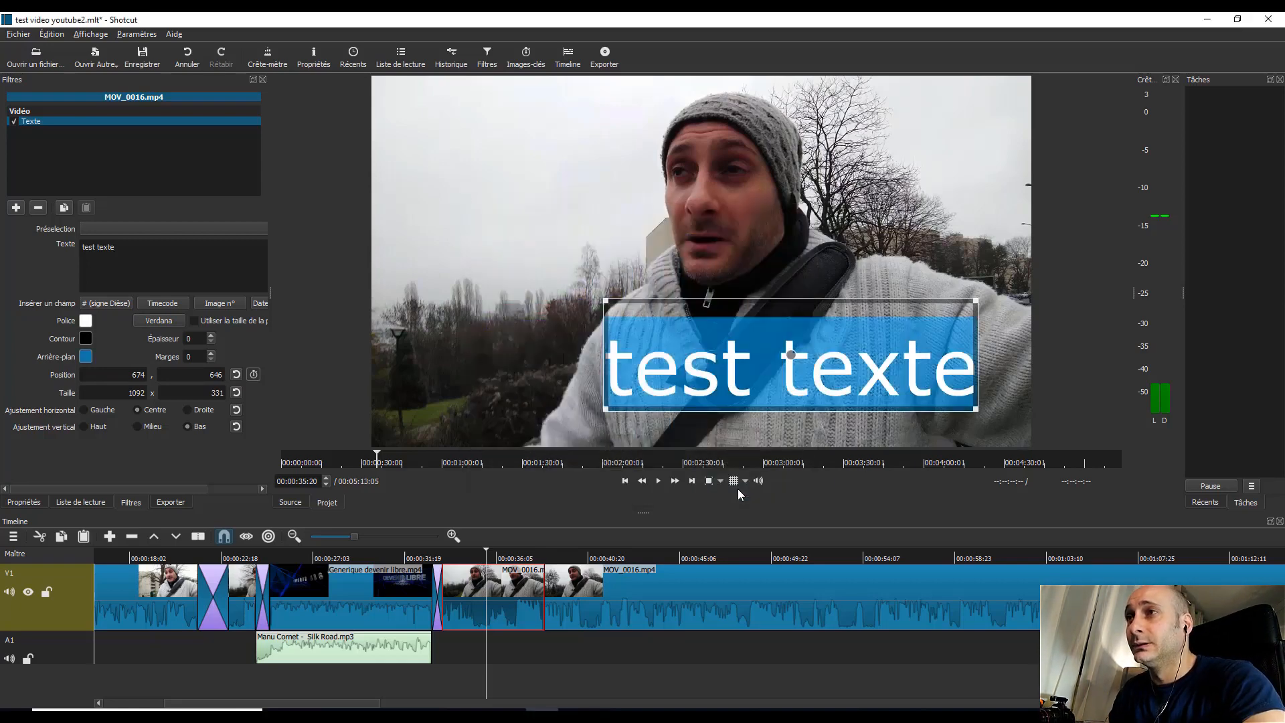
Step: Reduce the text frame to about 853 × 165 and move it to about 74, 265, over the sky beside the face
{"action": "left_click_drag", "start_coordinate": [619, 305], "coordinate": [701, 361]}
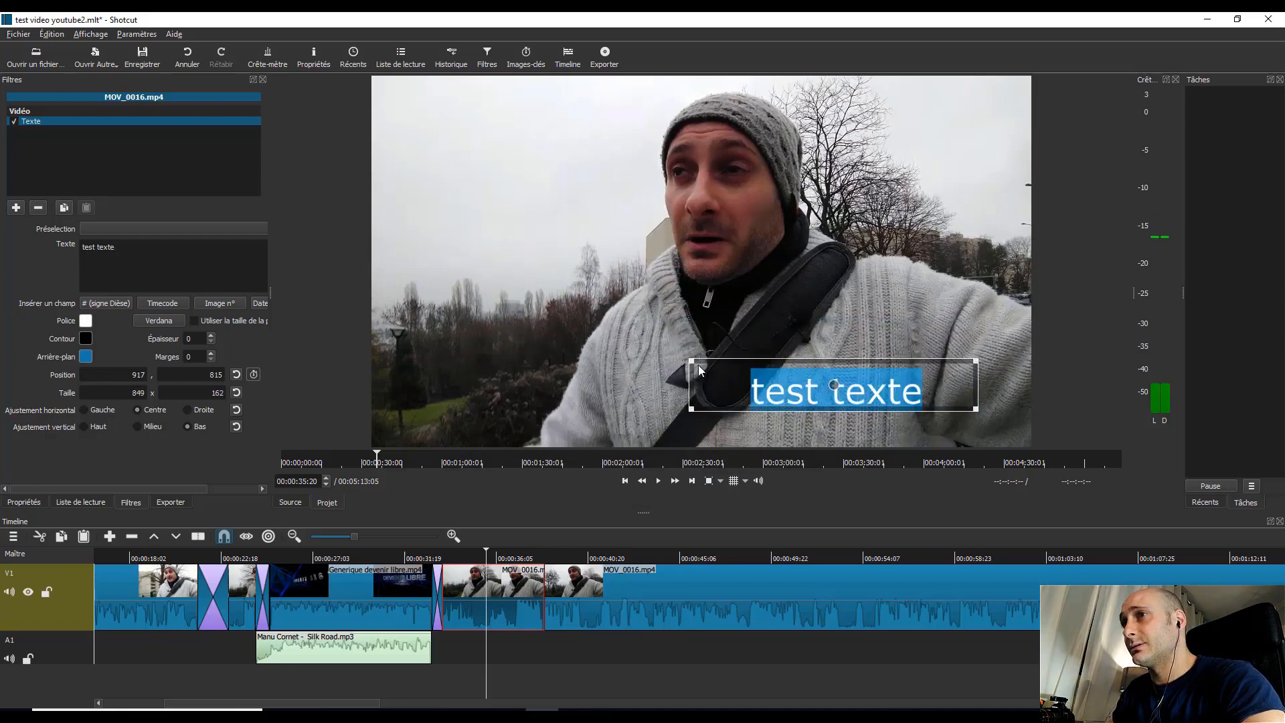
{"action": "left_click_drag", "start_coordinate": [833, 383], "coordinate": [482, 344]}
{"action": "left_click_drag", "start_coordinate": [511, 269], "coordinate": [537, 196]}
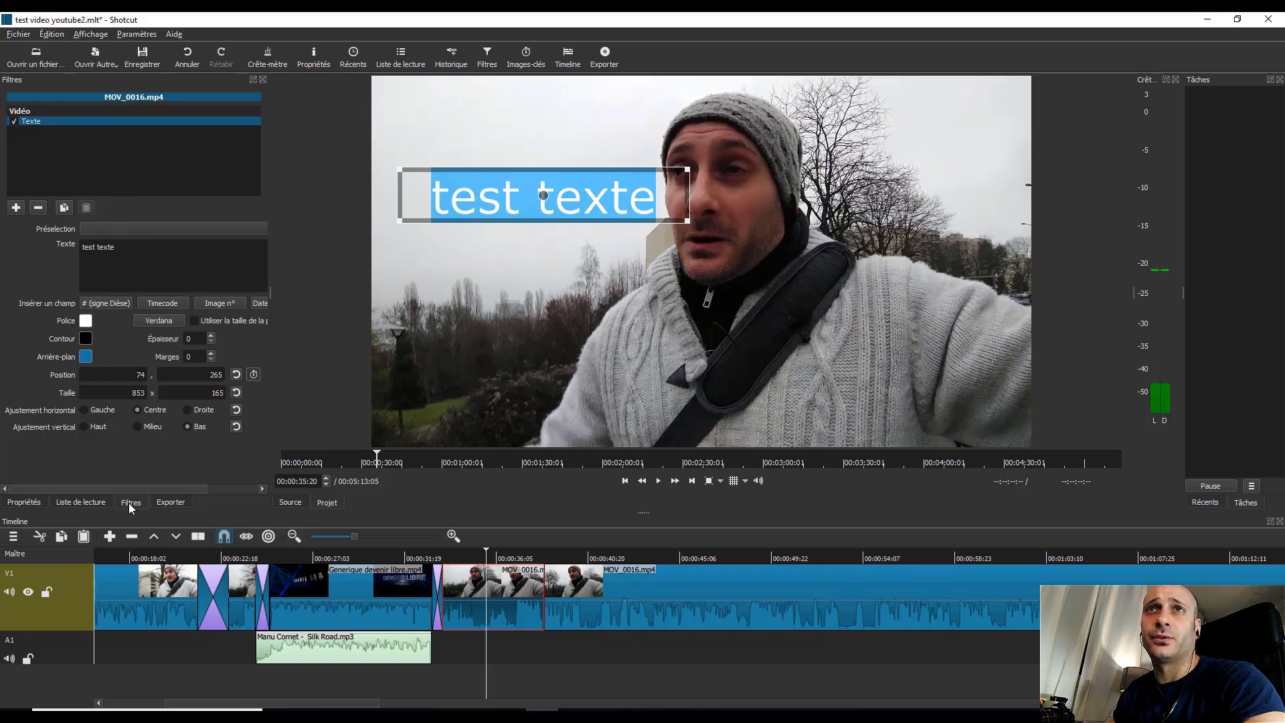
Step: Add the Fondu vidéo entrant and Fondu vidéo sortant filters to the text segment and play the timeline from 00:00:32:29
{"action": "left_click", "coordinate": [17, 208]}
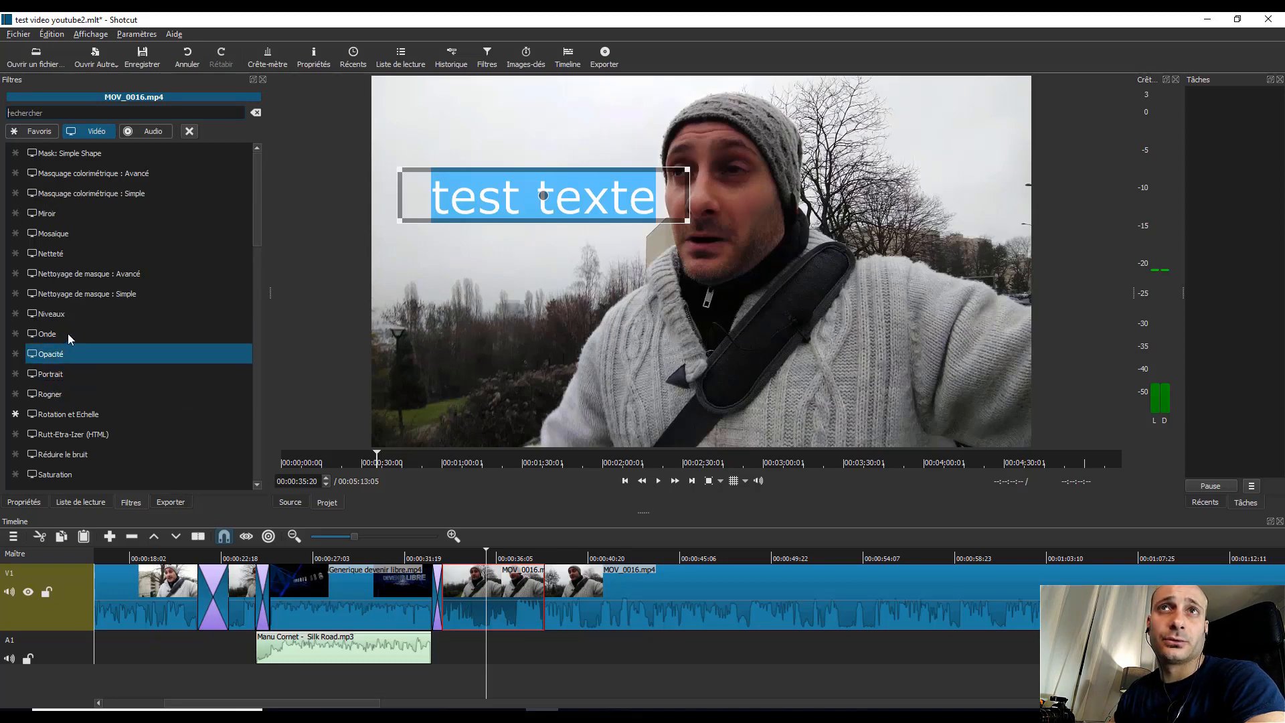
{"action": "scroll", "coordinate": [79, 328], "scroll_direction": "up", "scroll_amount": 3}
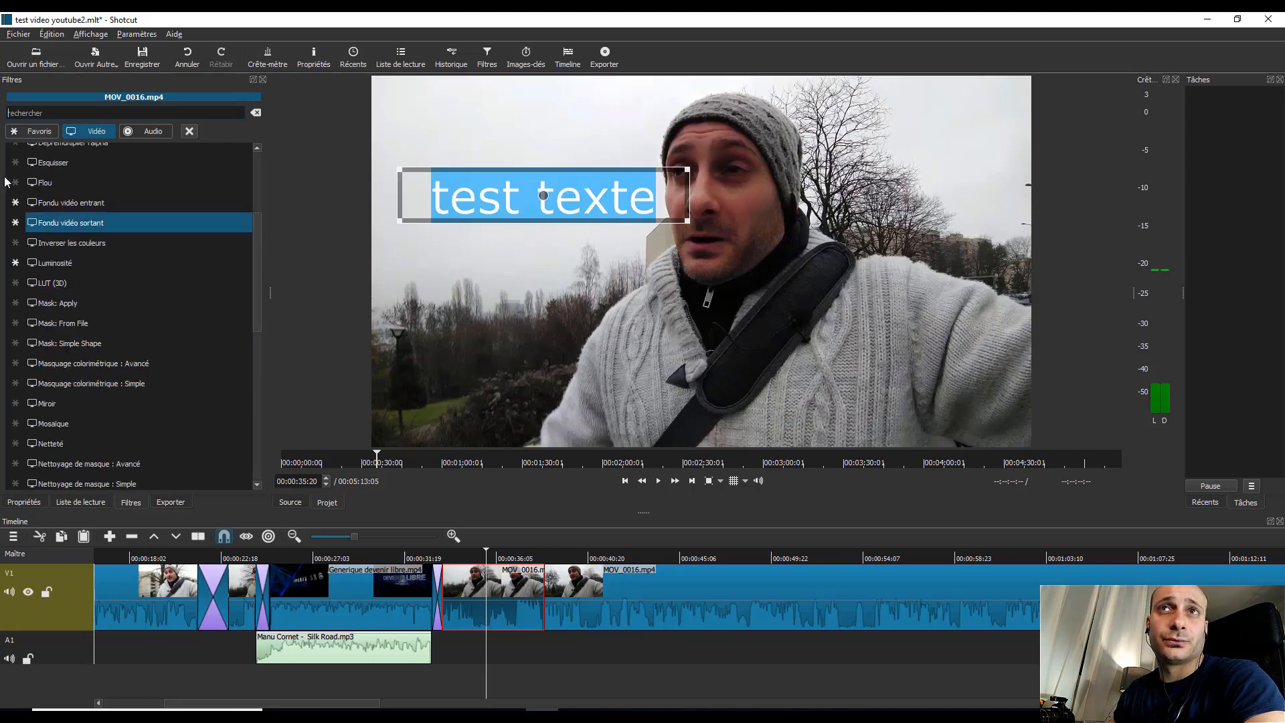
{"action": "left_click", "coordinate": [71, 205]}
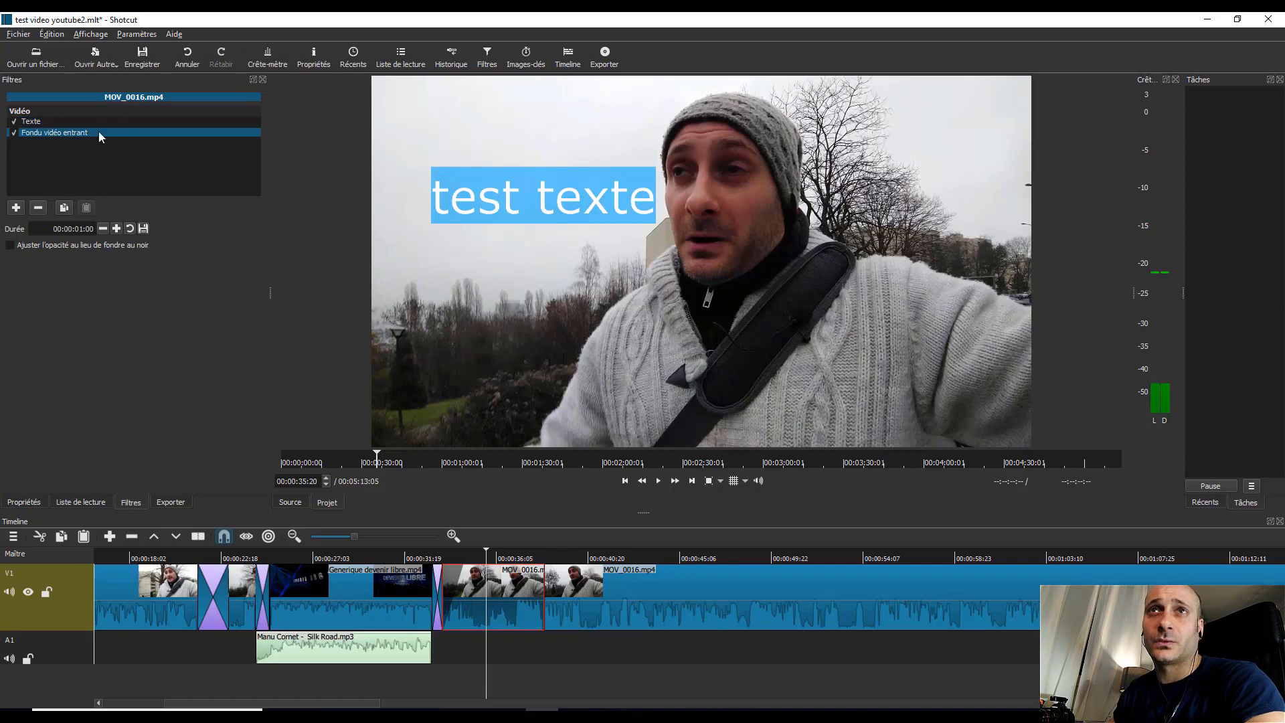
{"action": "left_click", "coordinate": [16, 213]}
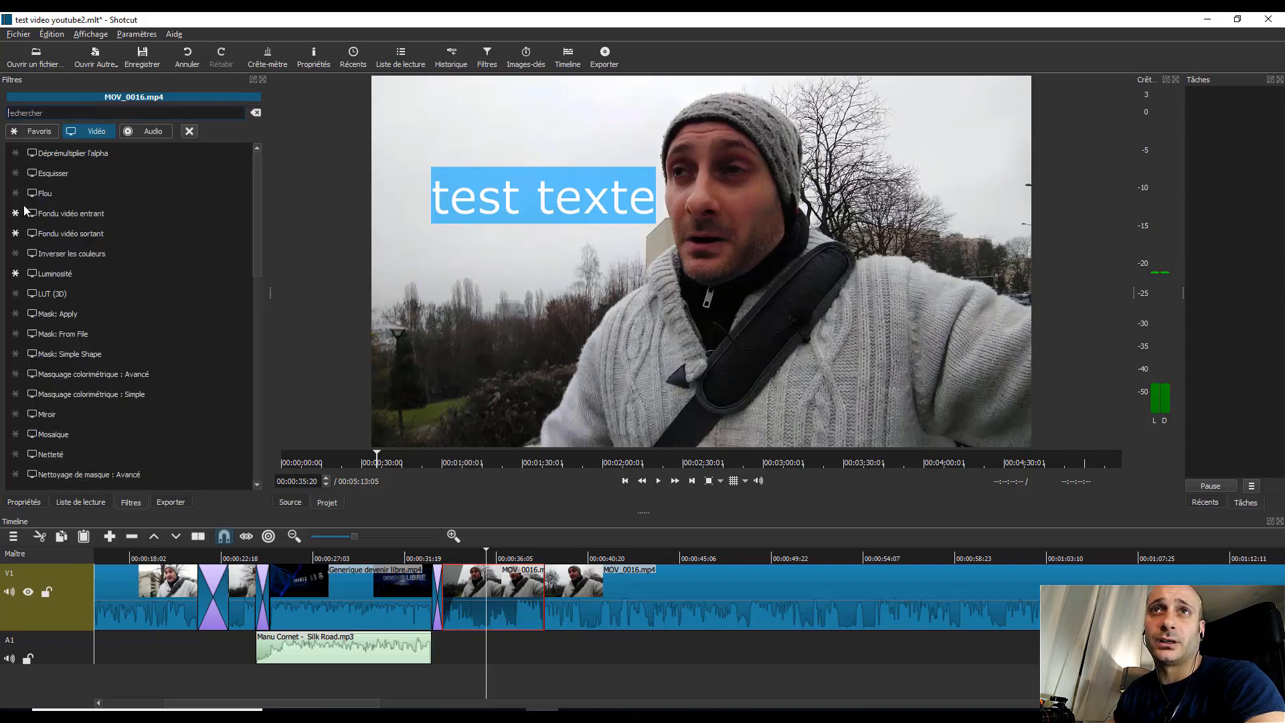
{"action": "left_click", "coordinate": [65, 233]}
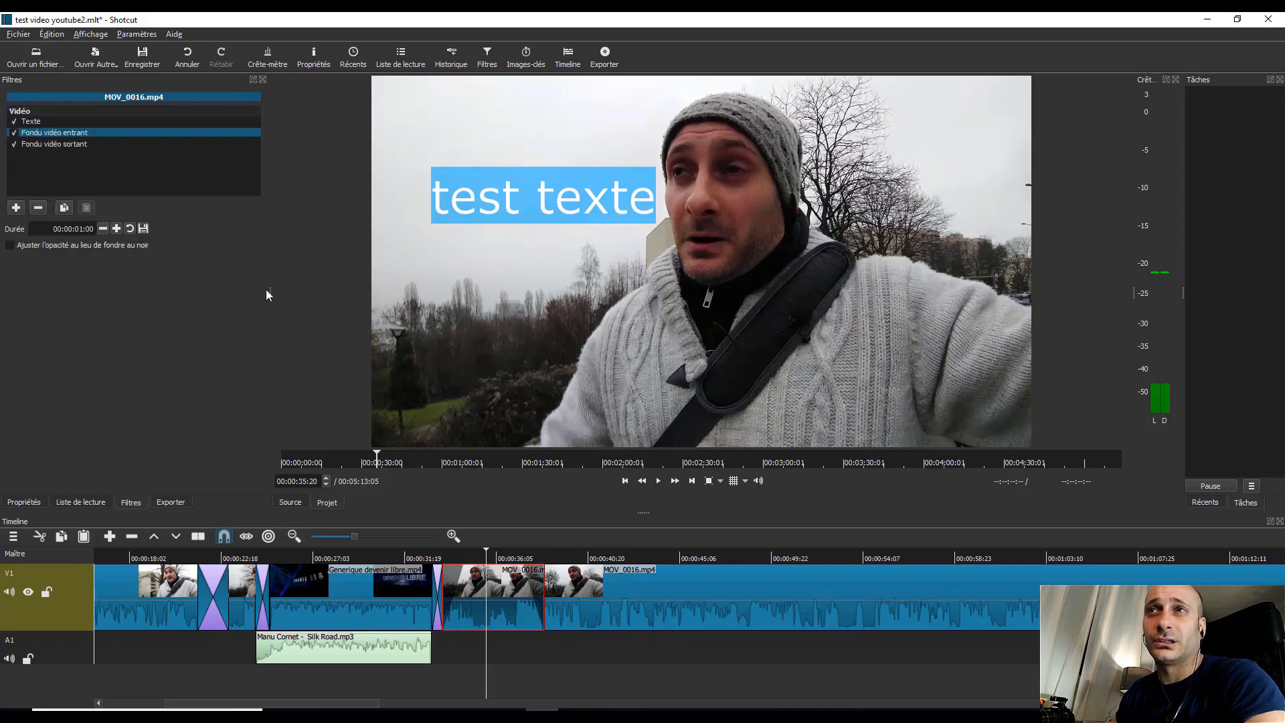
{"action": "left_click", "coordinate": [432, 557]}
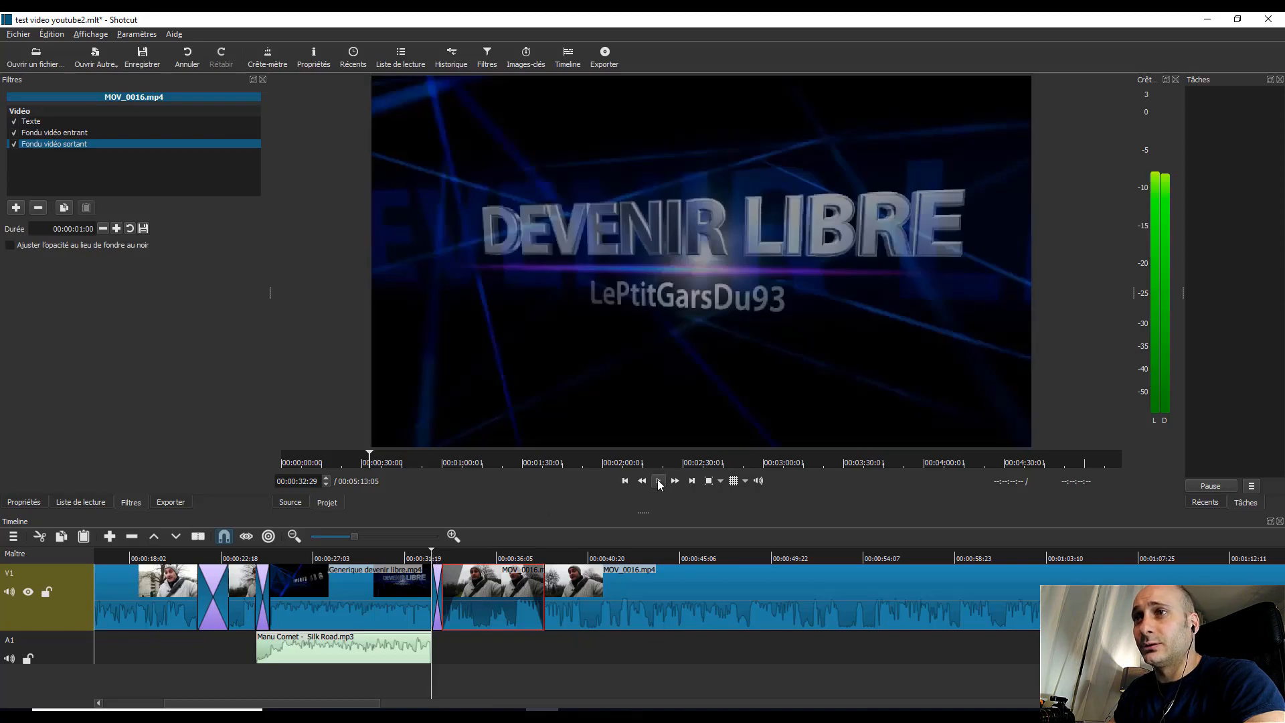
{"action": "left_click", "coordinate": [659, 481]}
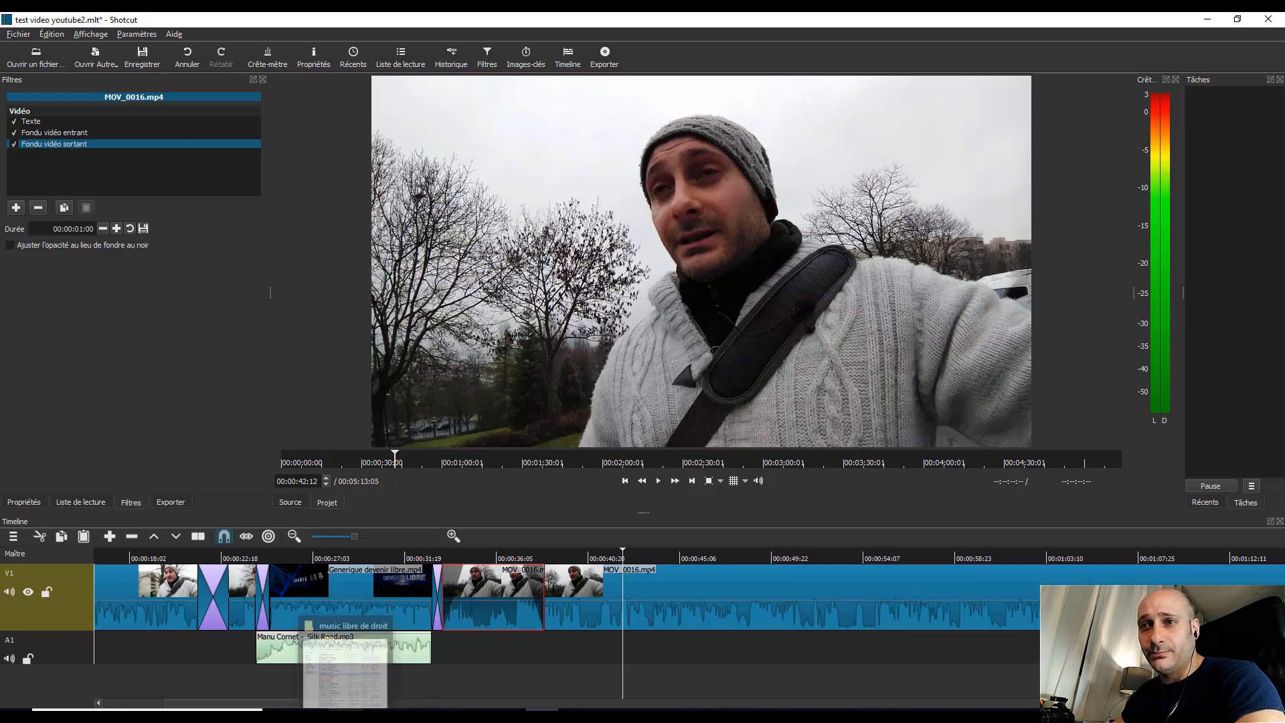
Step: Import calque texte.png from the video YouTube folder in File Explorer into the Shotcut playlist
{"action": "mouse_move", "coordinate": [345, 715]}
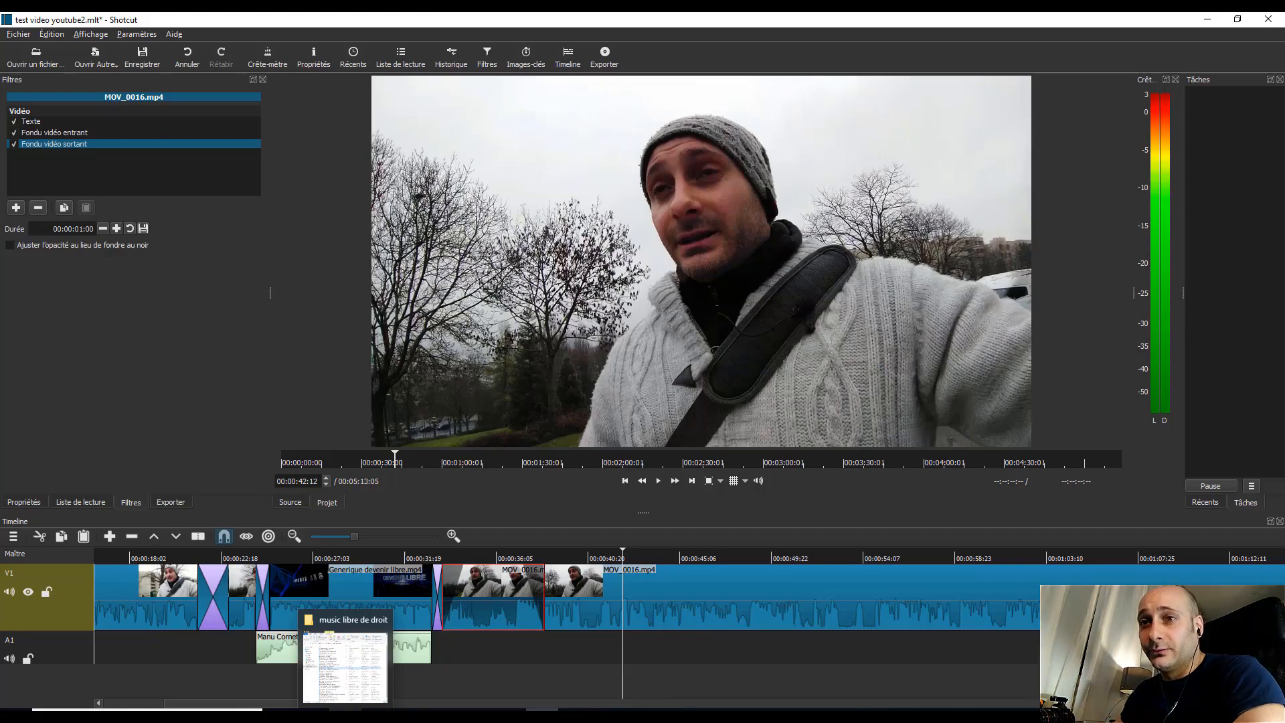
{"action": "left_click", "coordinate": [344, 666]}
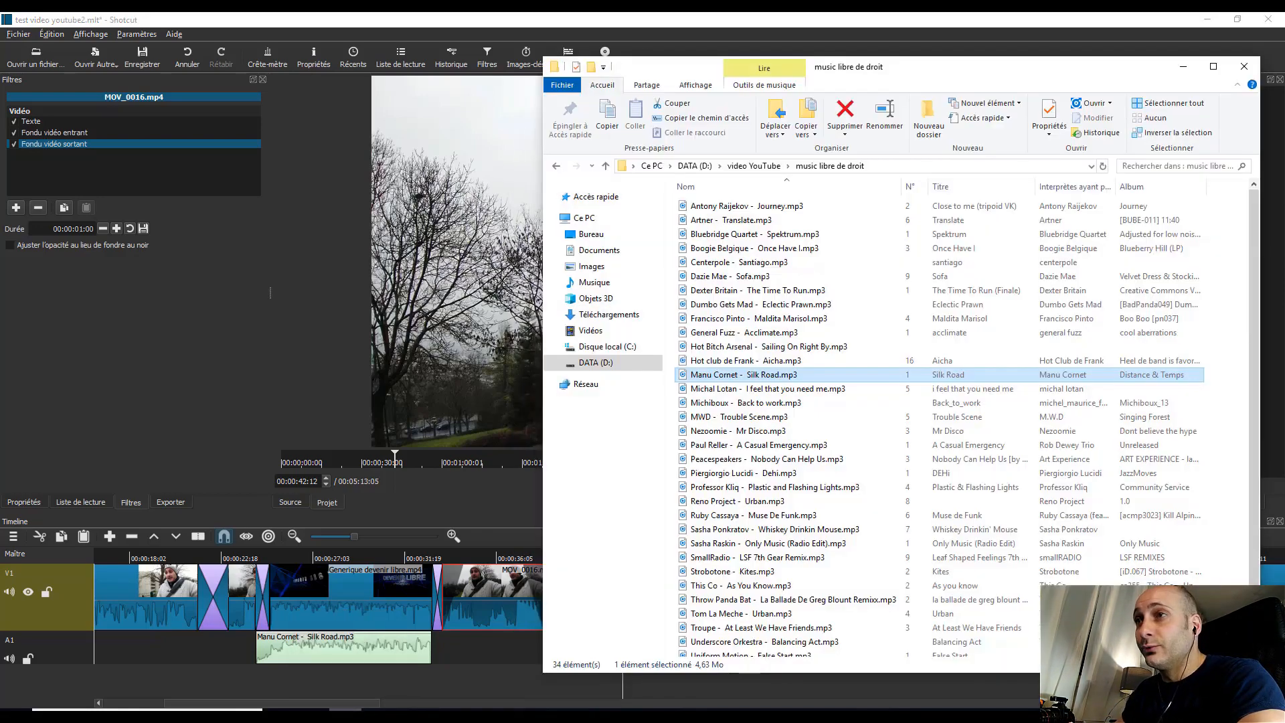
{"action": "left_click", "coordinate": [557, 166]}
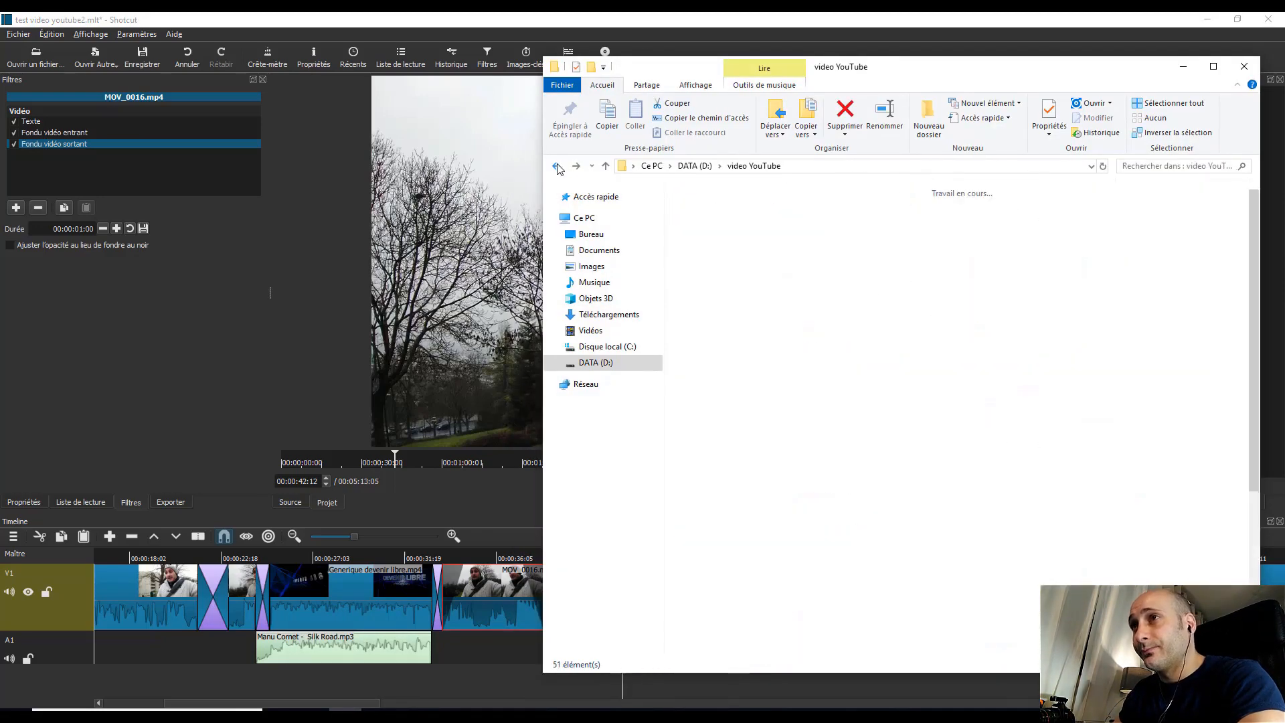
{"action": "left_click", "coordinate": [1006, 410]}
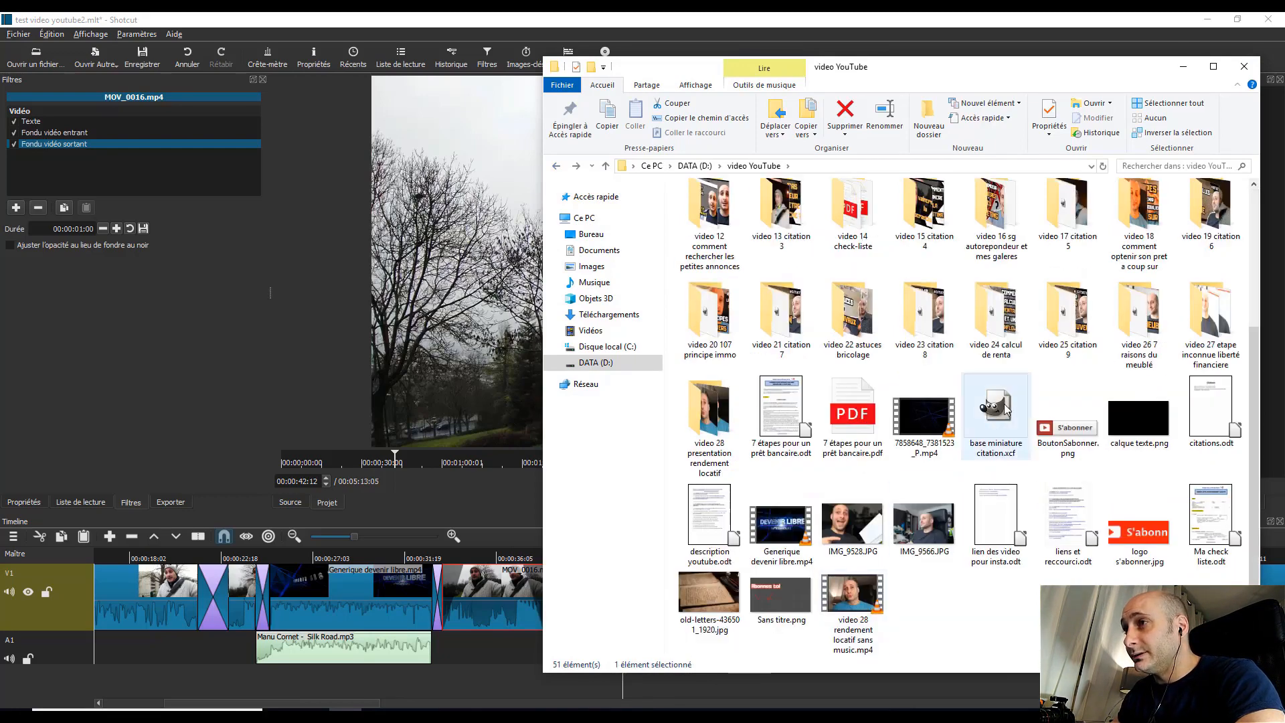
{"action": "left_click", "coordinate": [1126, 420]}
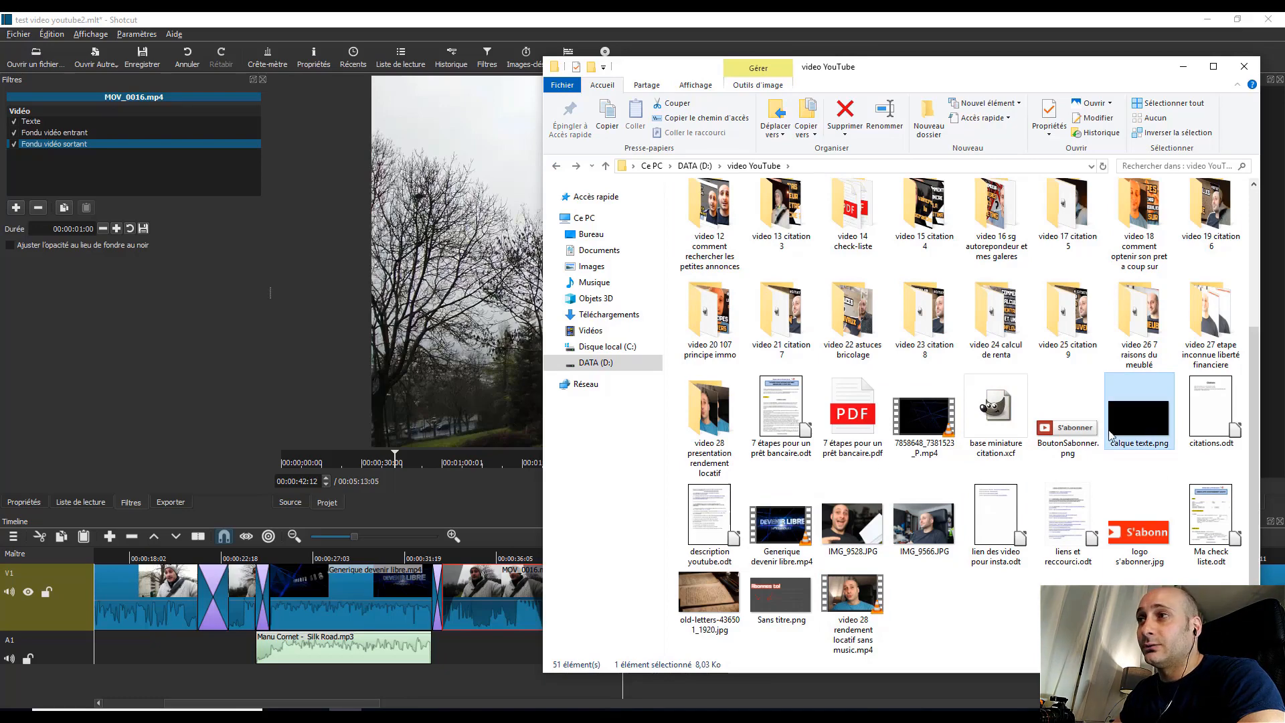
{"action": "left_click", "coordinate": [72, 491]}
{"action": "left_click", "coordinate": [70, 502]}
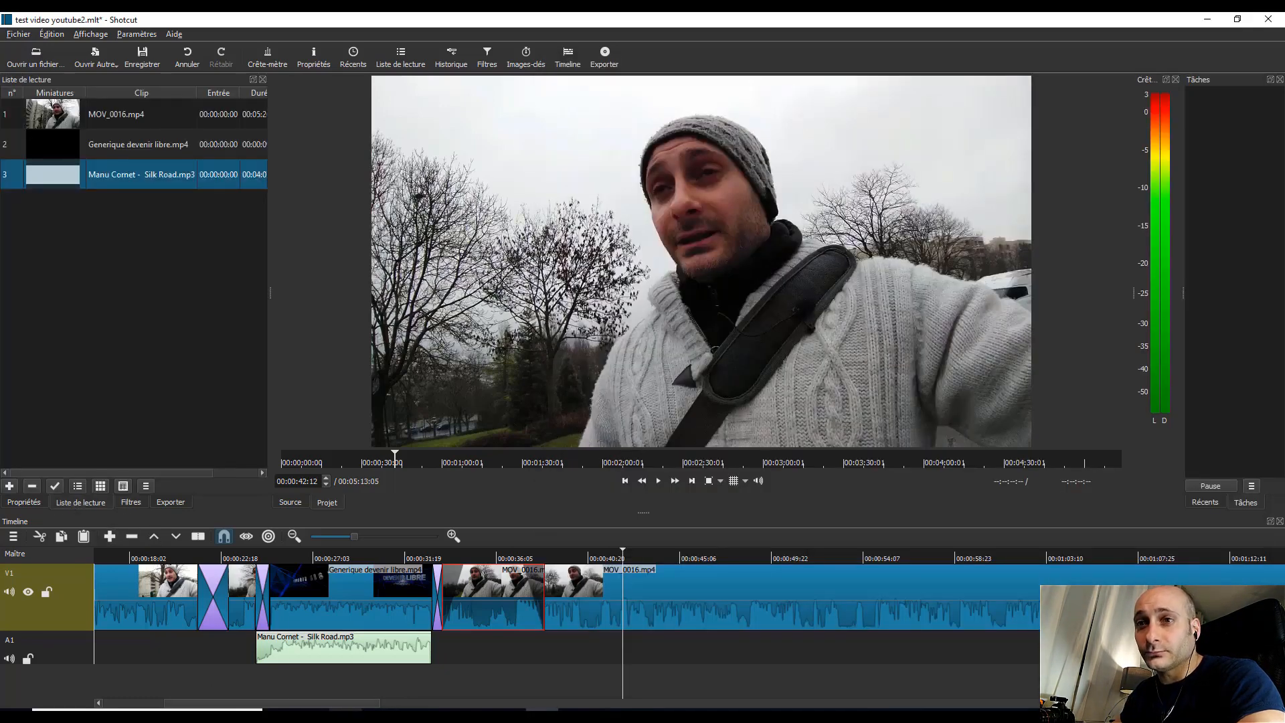
{"action": "left_click", "coordinate": [346, 715]}
{"action": "left_click_drag", "start_coordinate": [1134, 420], "coordinate": [68, 264]}
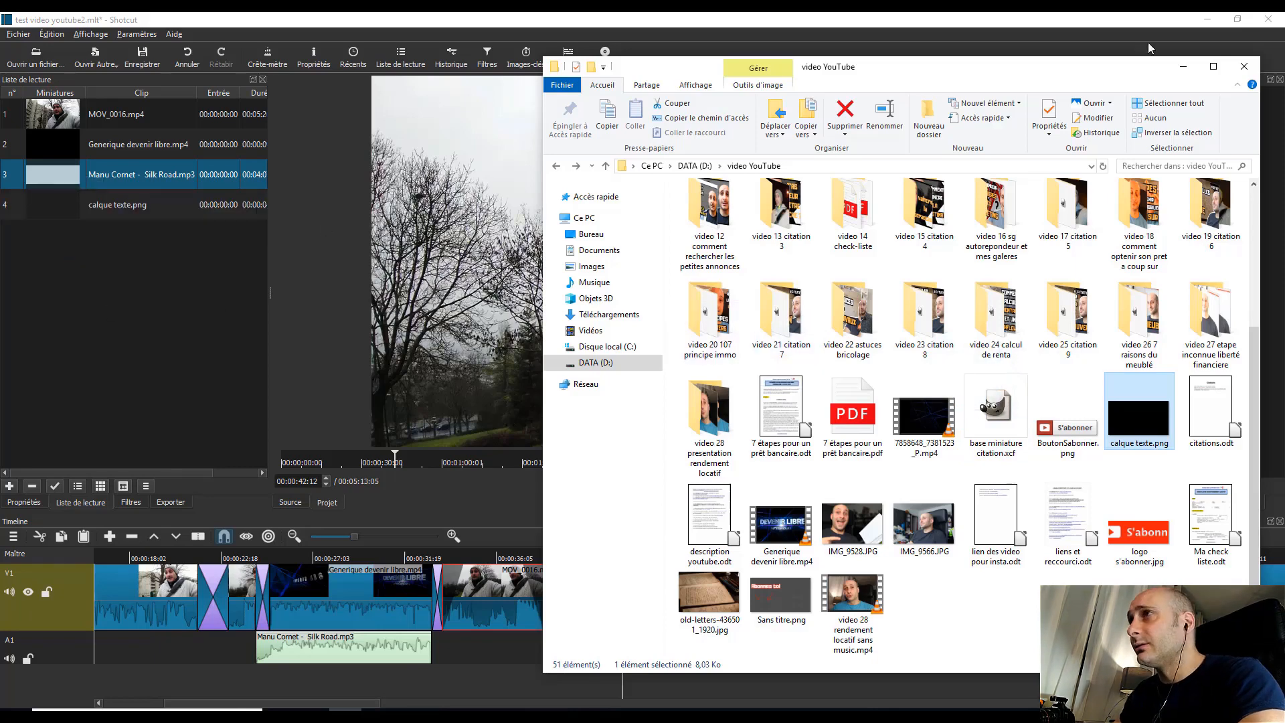
{"action": "left_click", "coordinate": [1183, 68]}
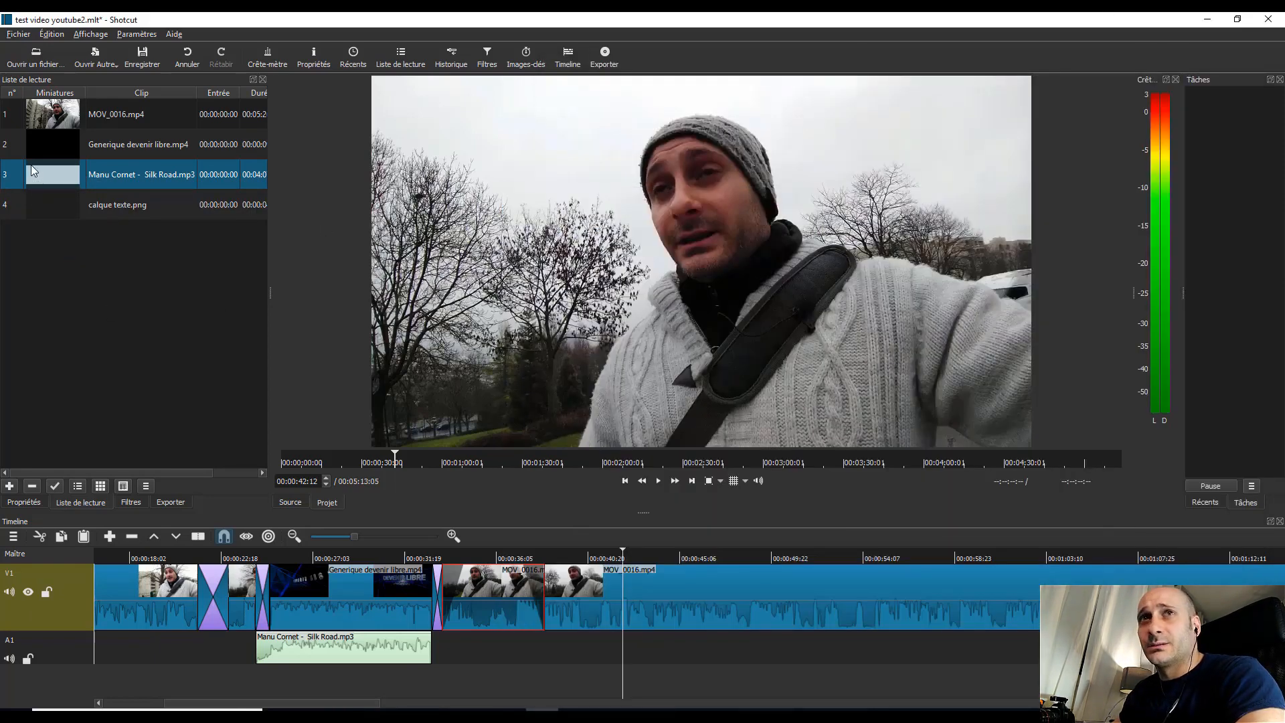
Step: Add a new video track above V1 in the timeline
{"action": "right_click", "coordinate": [55, 672]}
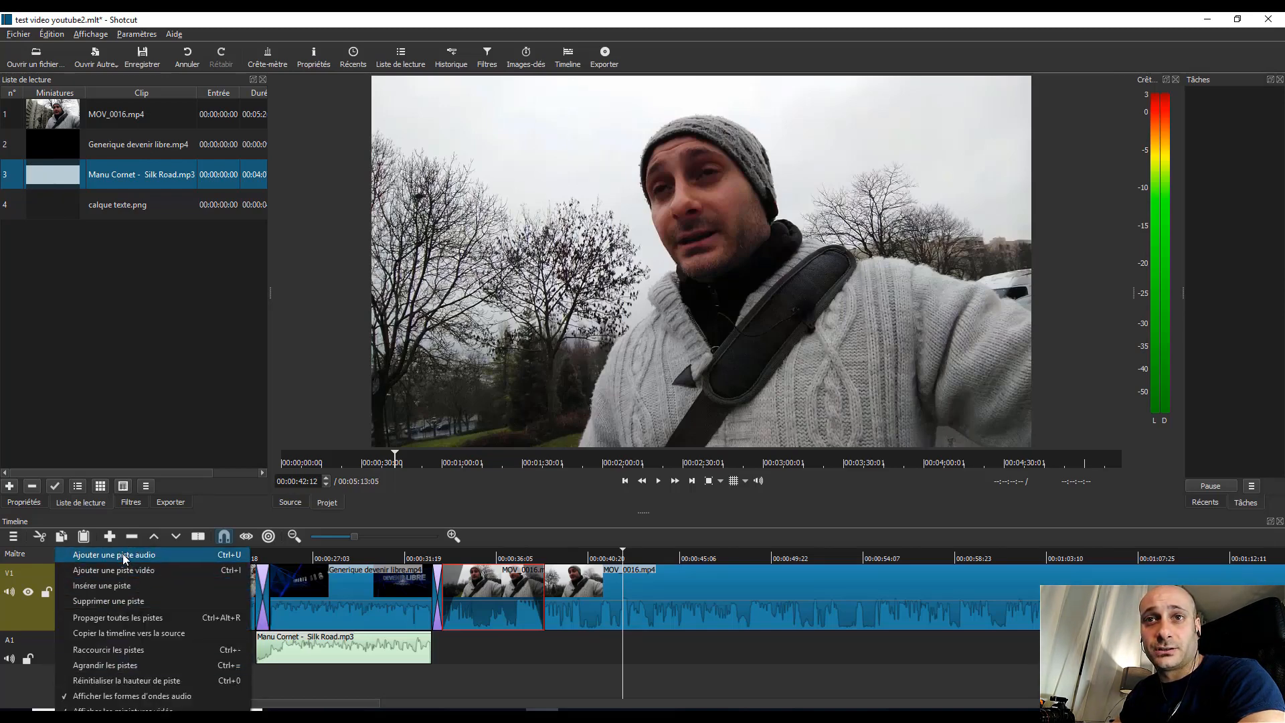
{"action": "left_click", "coordinate": [122, 554]}
{"action": "right_click", "coordinate": [34, 681]}
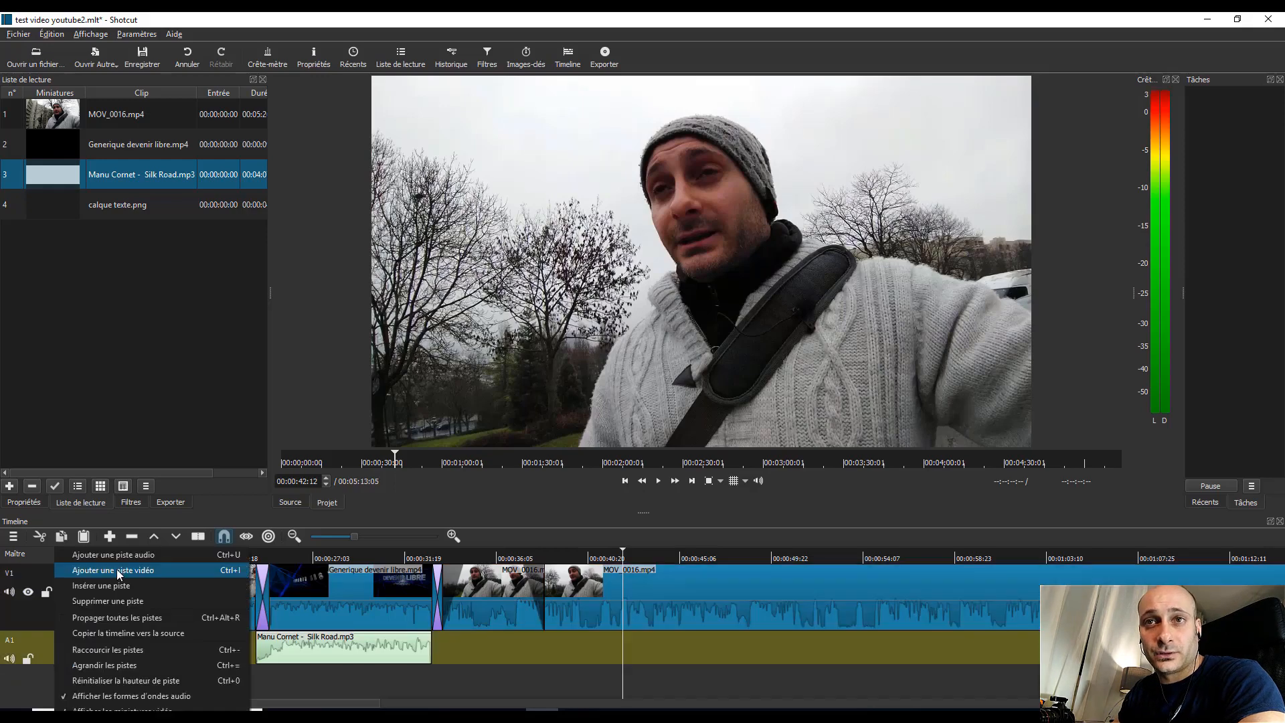
{"action": "left_click", "coordinate": [113, 574]}
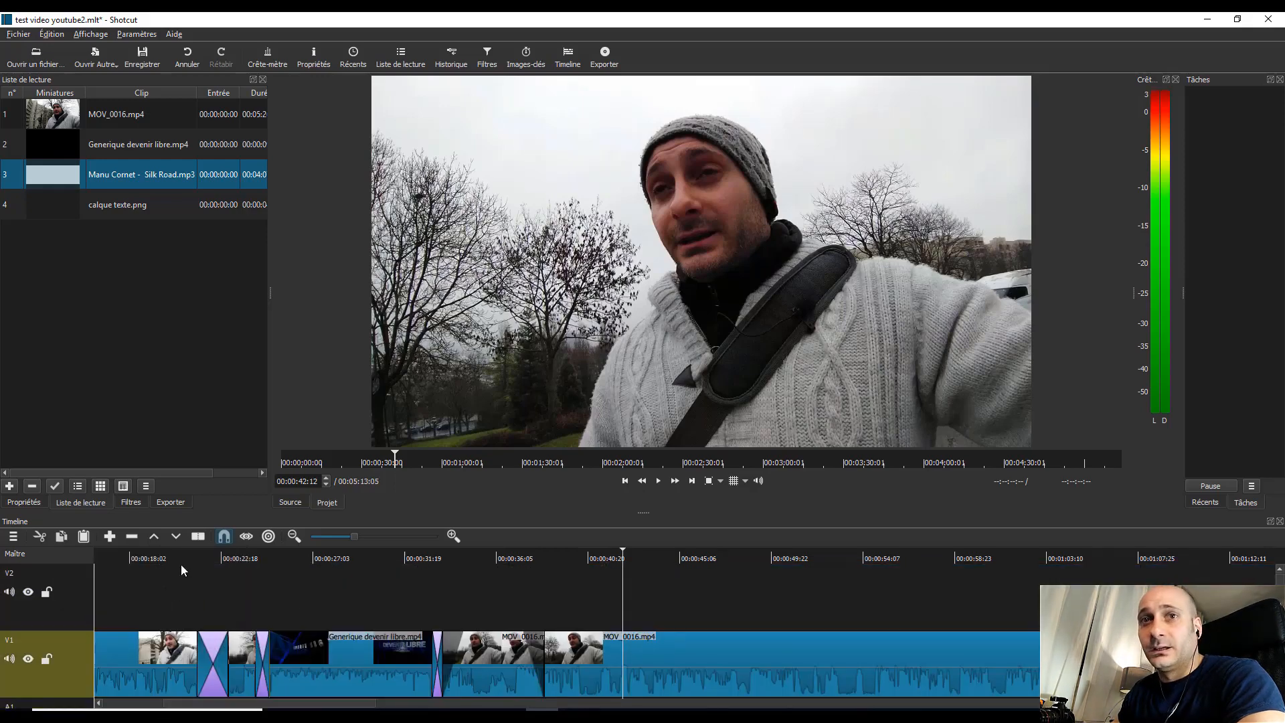
Step: Place calque texte.png on track V2 with its length extended to 00:00:07:13, ending at 00:00:49:00
{"action": "left_click_drag", "start_coordinate": [99, 205], "coordinate": [676, 602]}
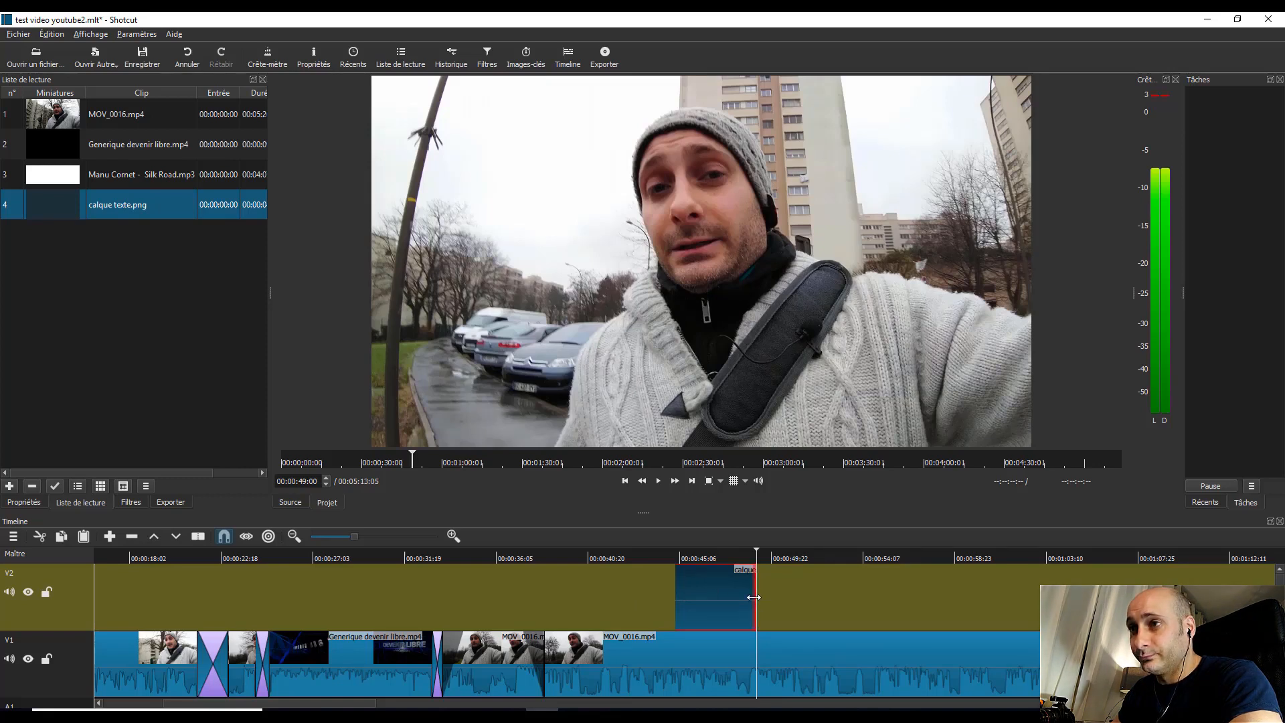
{"action": "left_click_drag", "start_coordinate": [756, 603], "coordinate": [826, 598]}
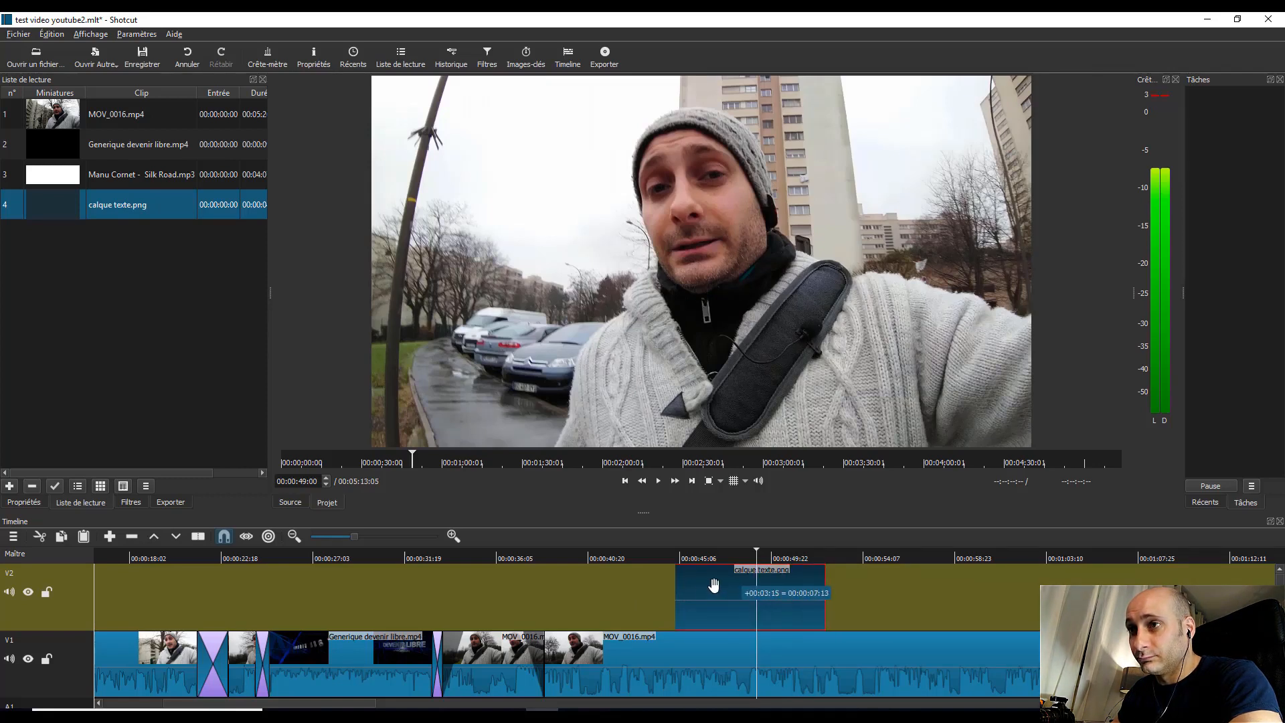
{"action": "left_click_drag", "start_coordinate": [720, 593], "coordinate": [648, 594]}
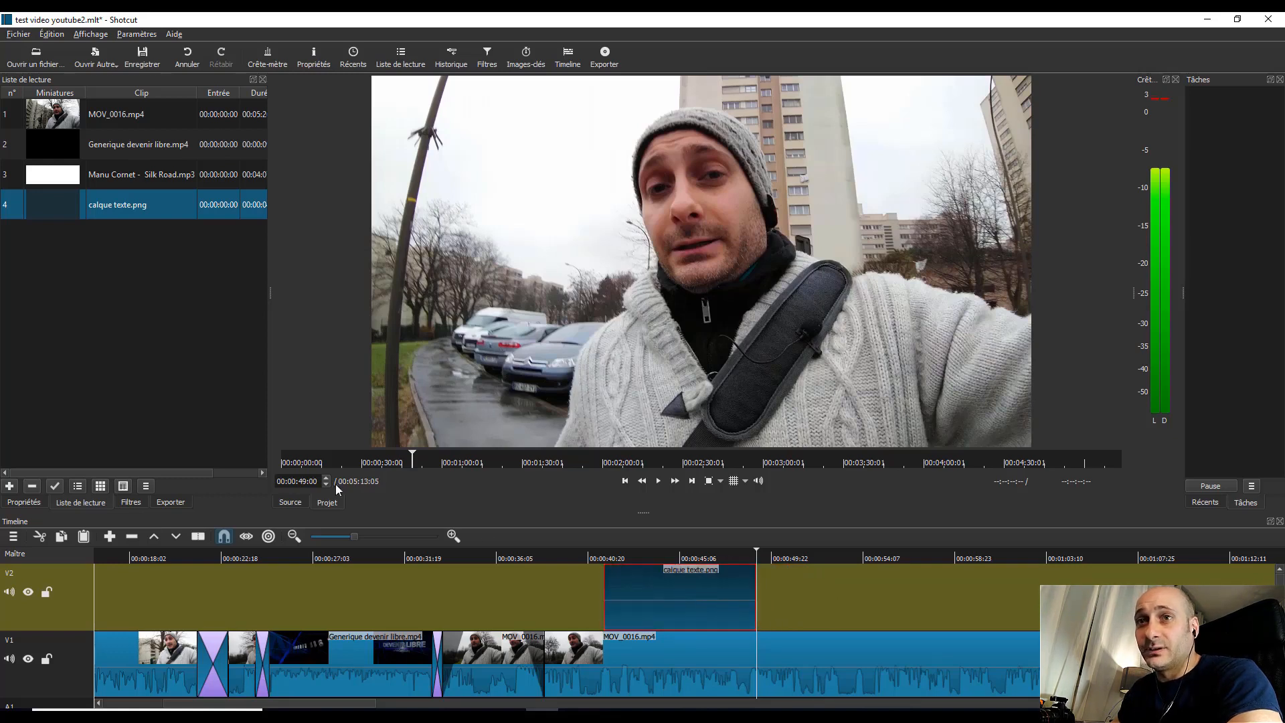
Step: Add the Texte video filter to the calque texte.png clip on track V2
{"action": "left_click", "coordinate": [128, 501]}
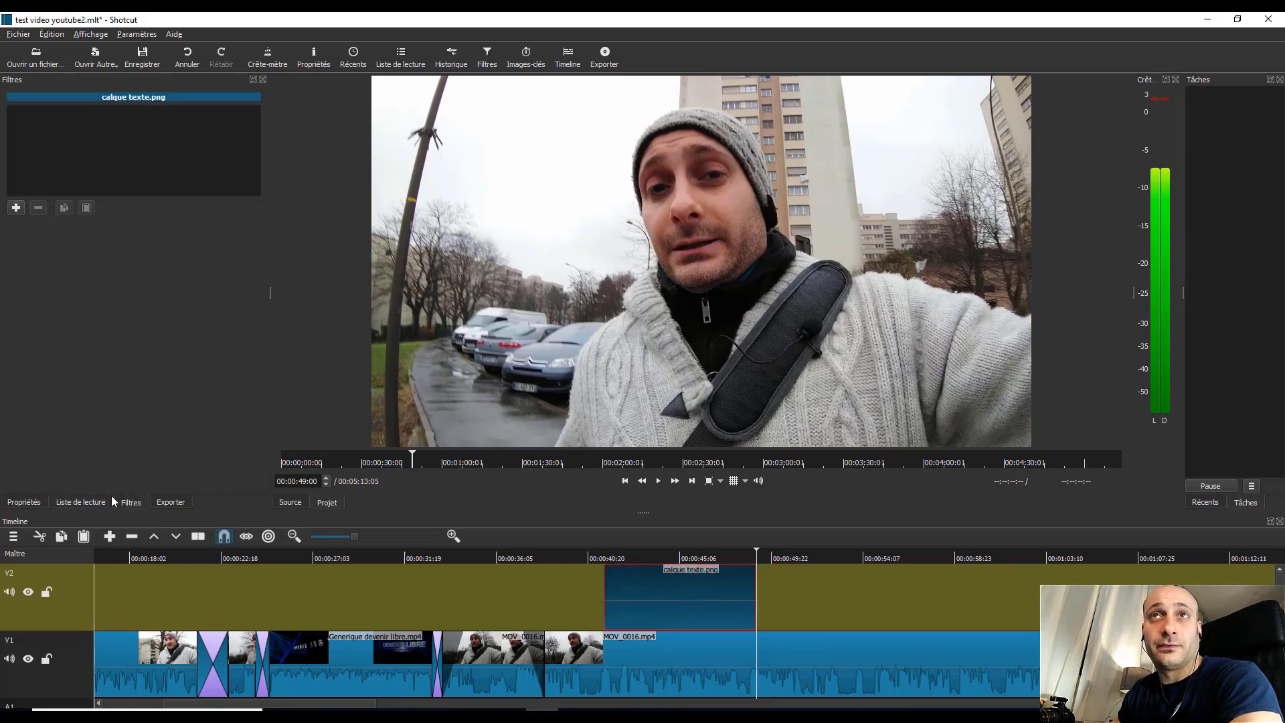
{"action": "left_click", "coordinate": [17, 209]}
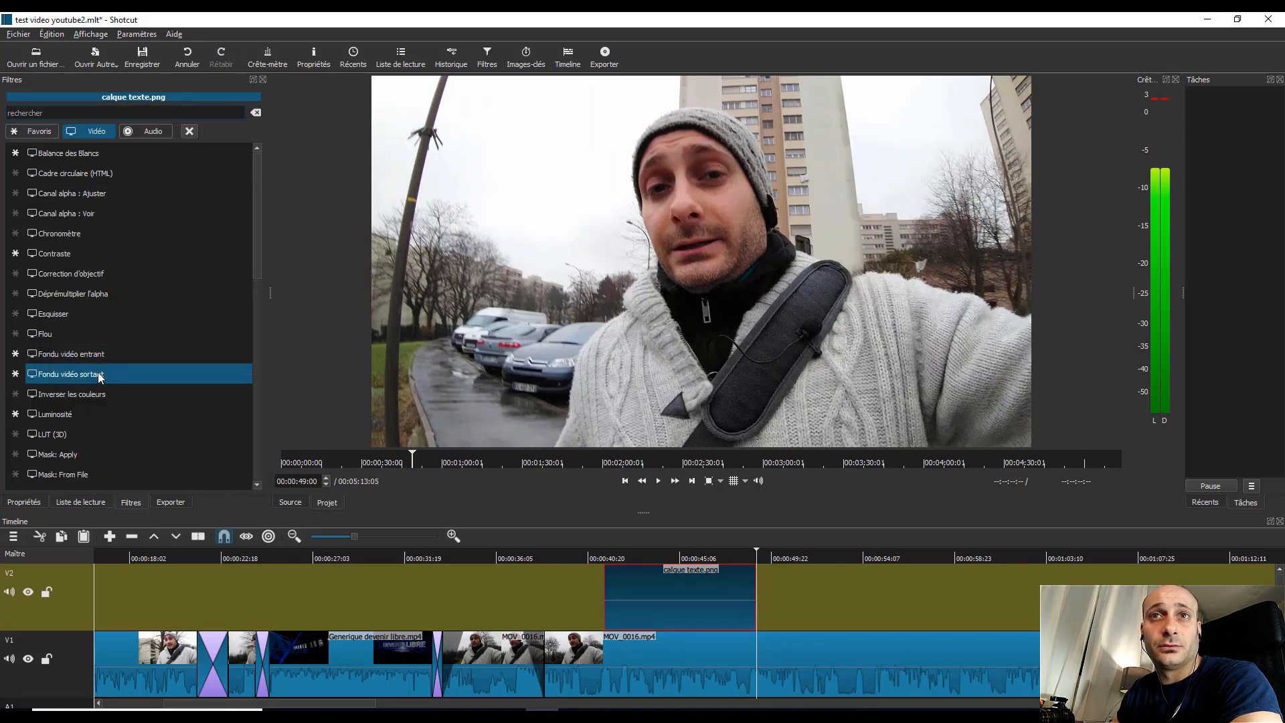
{"action": "scroll", "coordinate": [100, 374], "scroll_direction": "down", "scroll_amount": 3}
{"action": "left_click", "coordinate": [137, 133]}
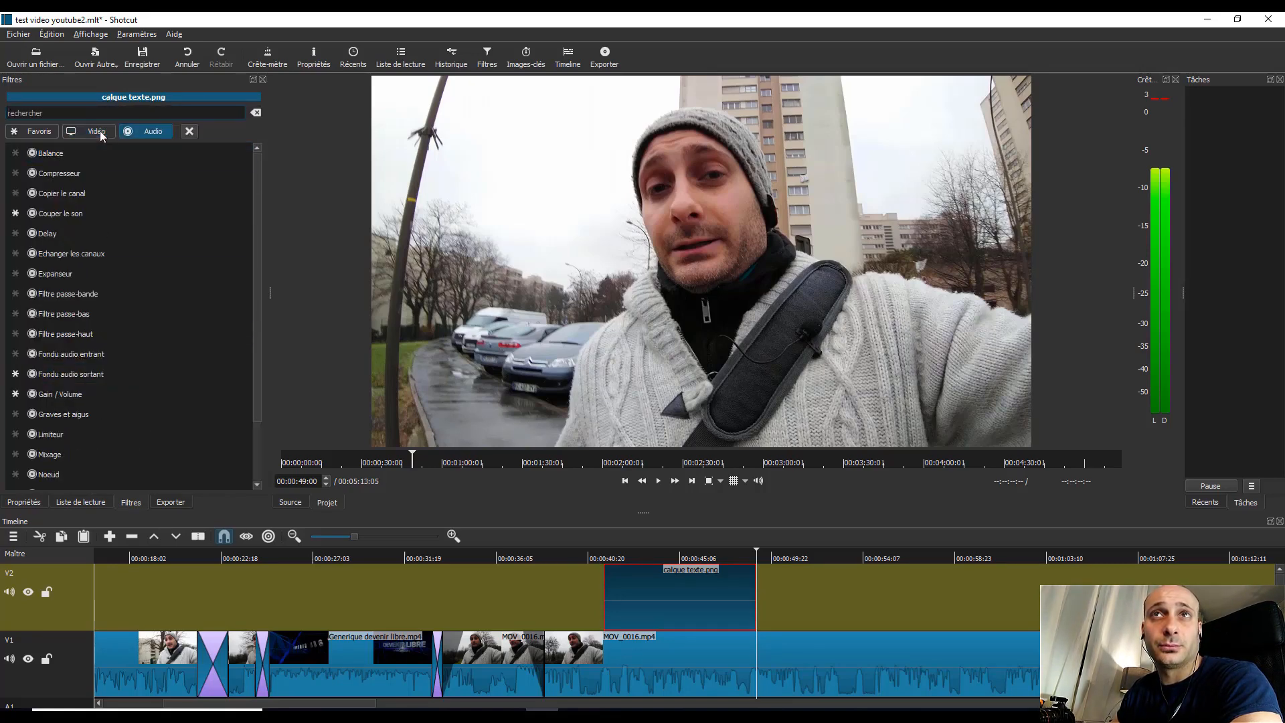
{"action": "left_click", "coordinate": [93, 131]}
{"action": "scroll", "coordinate": [80, 334], "scroll_direction": "down", "scroll_amount": 2}
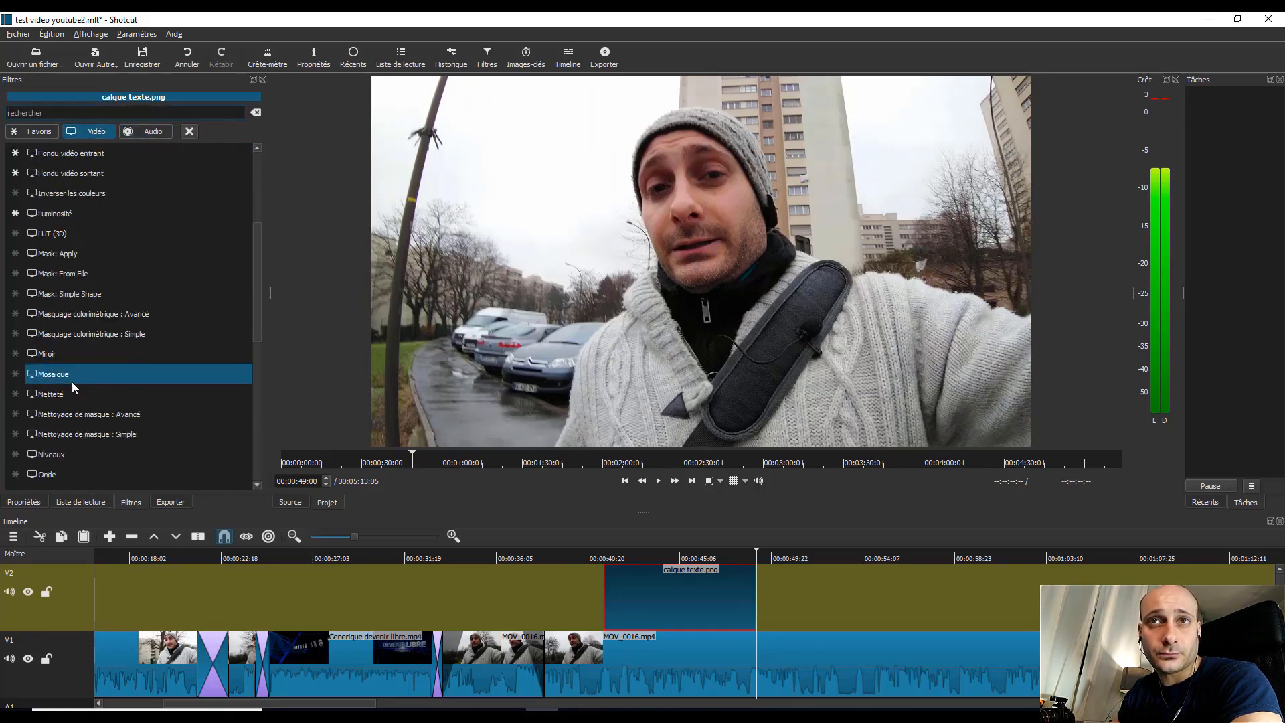
{"action": "scroll", "coordinate": [71, 381], "scroll_direction": "down", "scroll_amount": 5}
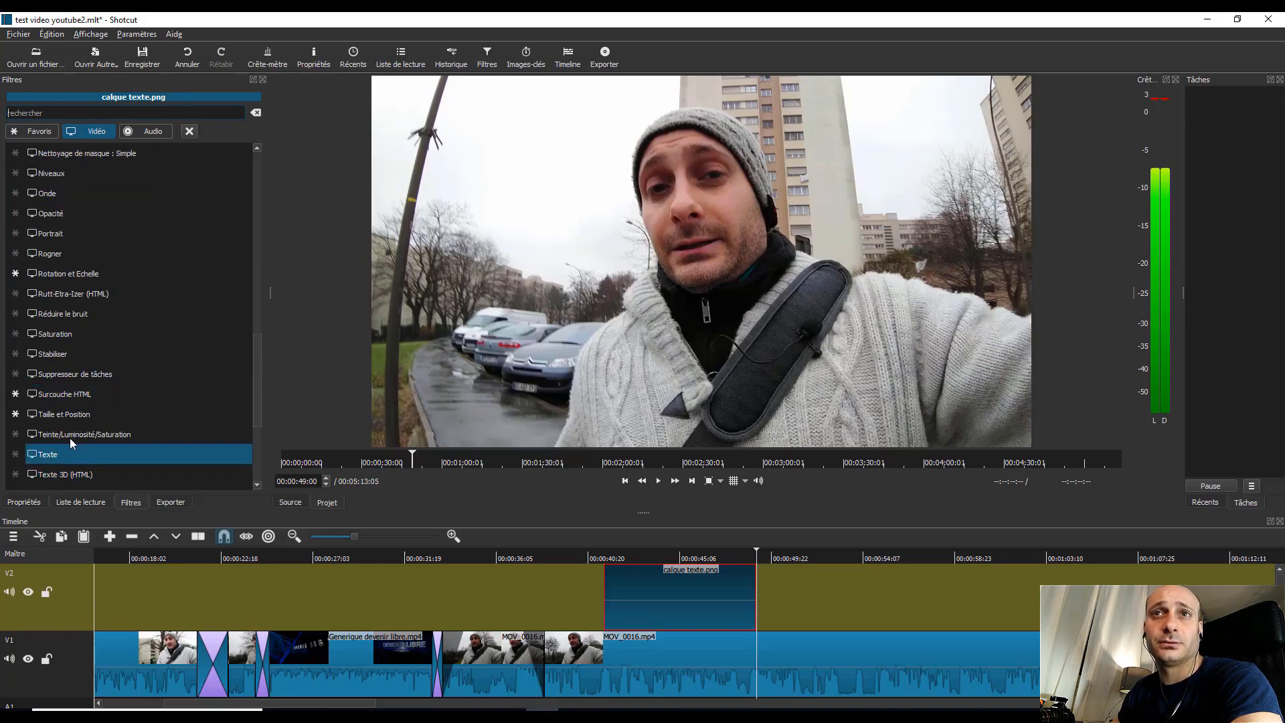
{"action": "double_click", "coordinate": [67, 453]}
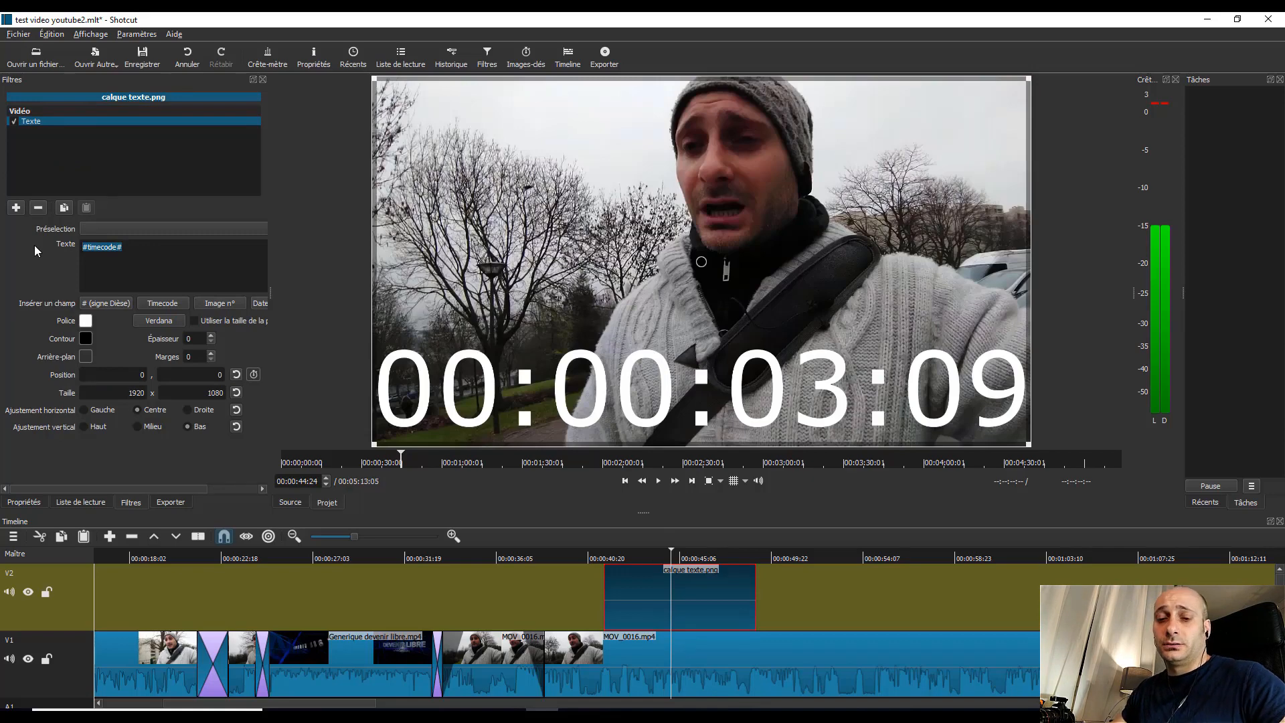
Step: Replace the default timecode in the Texte filter with "test texte 2"
{"action": "type", "text": "test"}
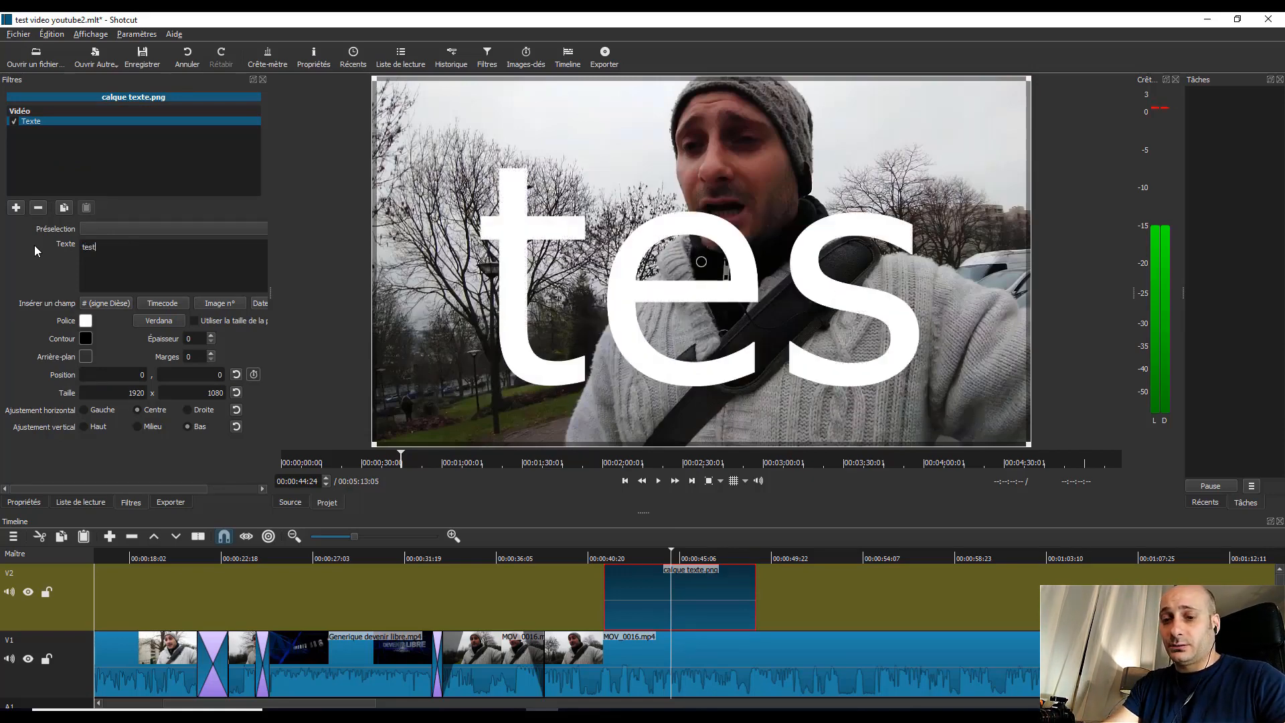
{"action": "type", "text": " t"}
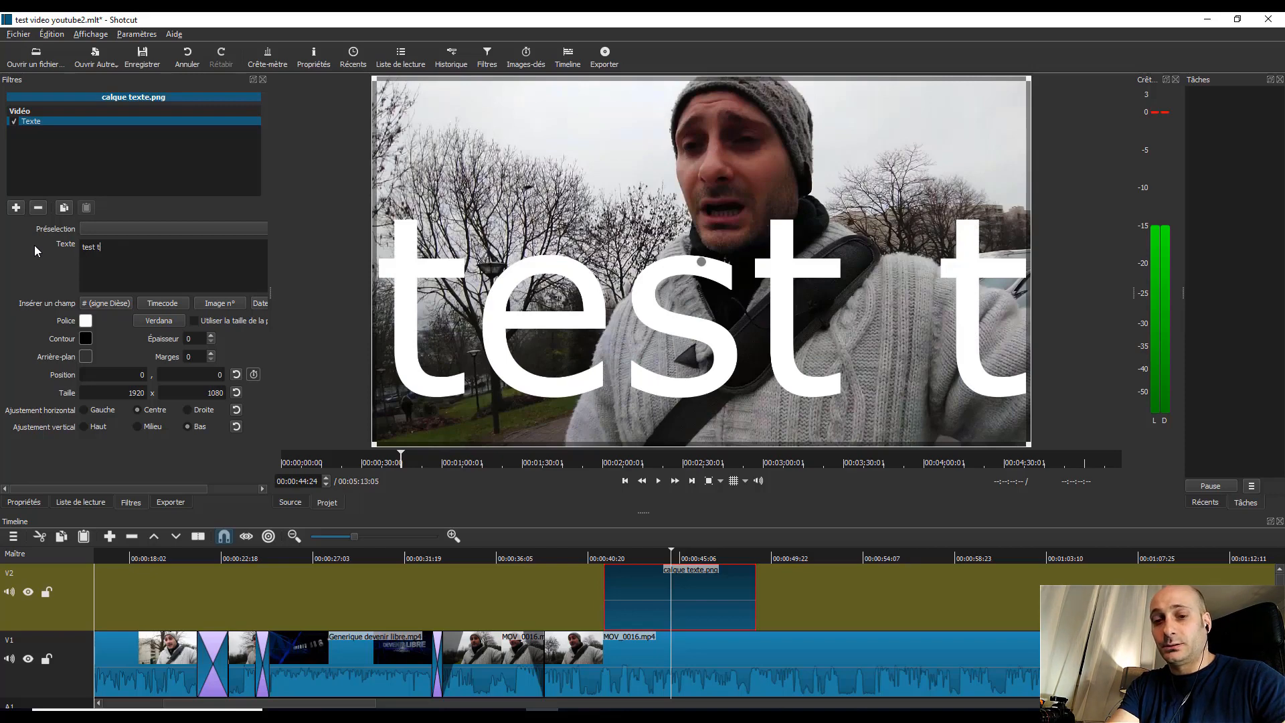
{"action": "type", "text": "exte"}
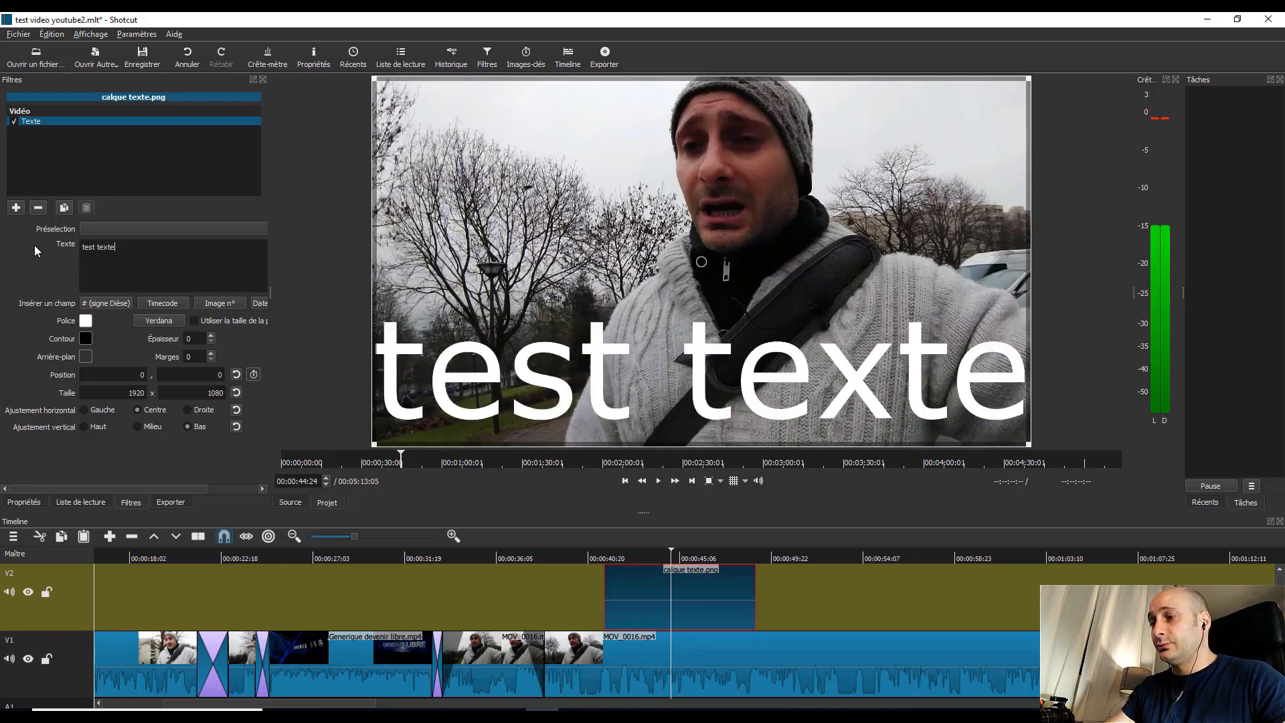
{"action": "type", "text": " 2"}
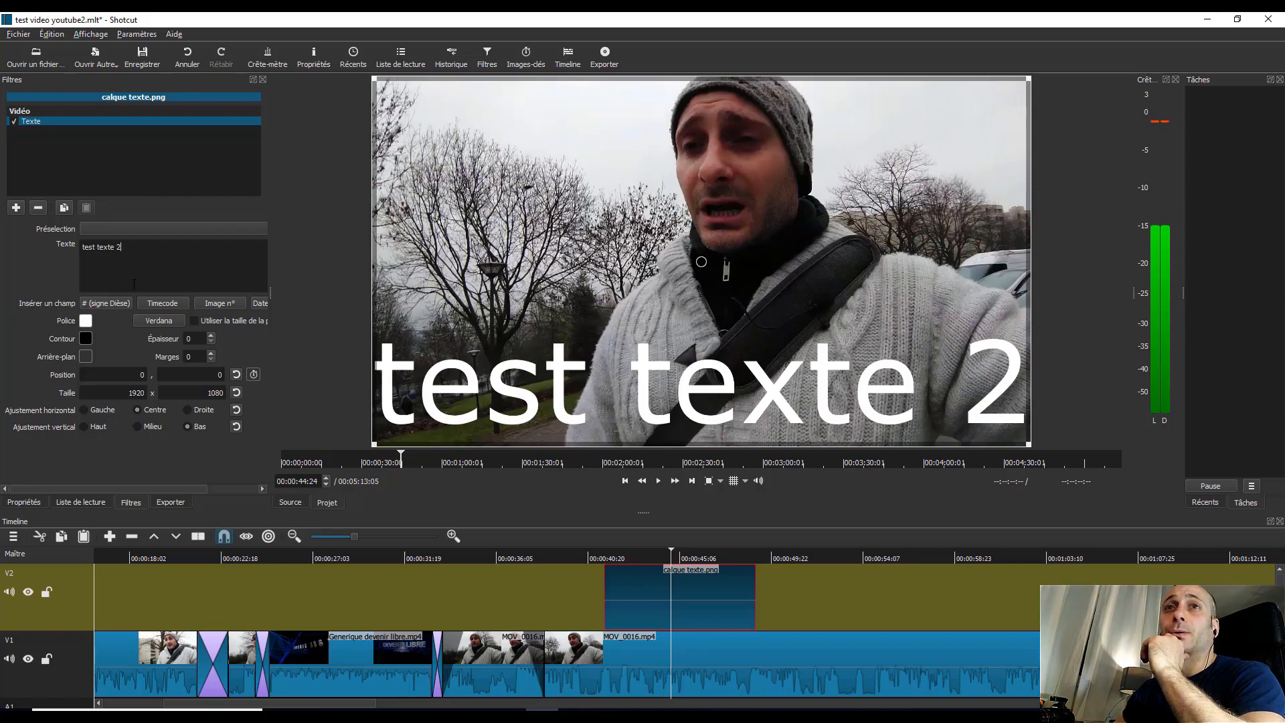
Step: Give the text a red background with alpha channel 200 and shrink its box to about 968 x 230 in the frame's top-left corner
{"action": "left_click", "coordinate": [86, 357]}
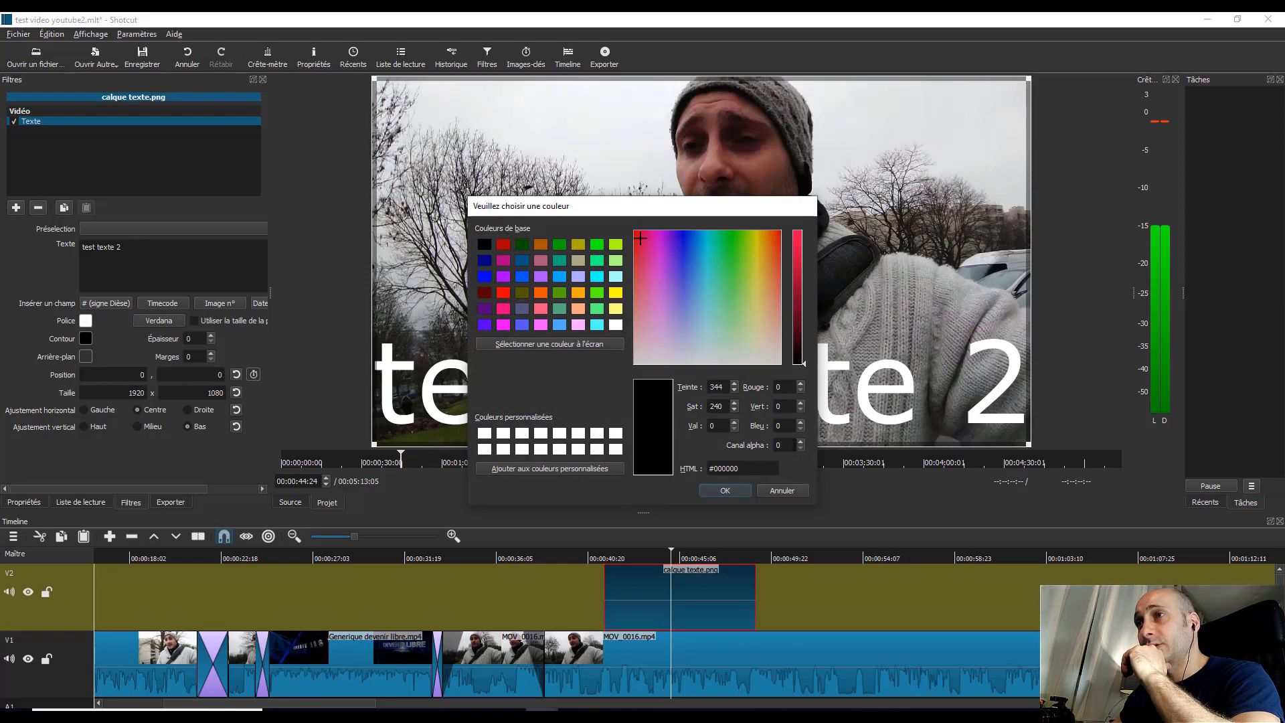
{"action": "left_click_drag", "start_coordinate": [785, 443], "coordinate": [753, 443]}
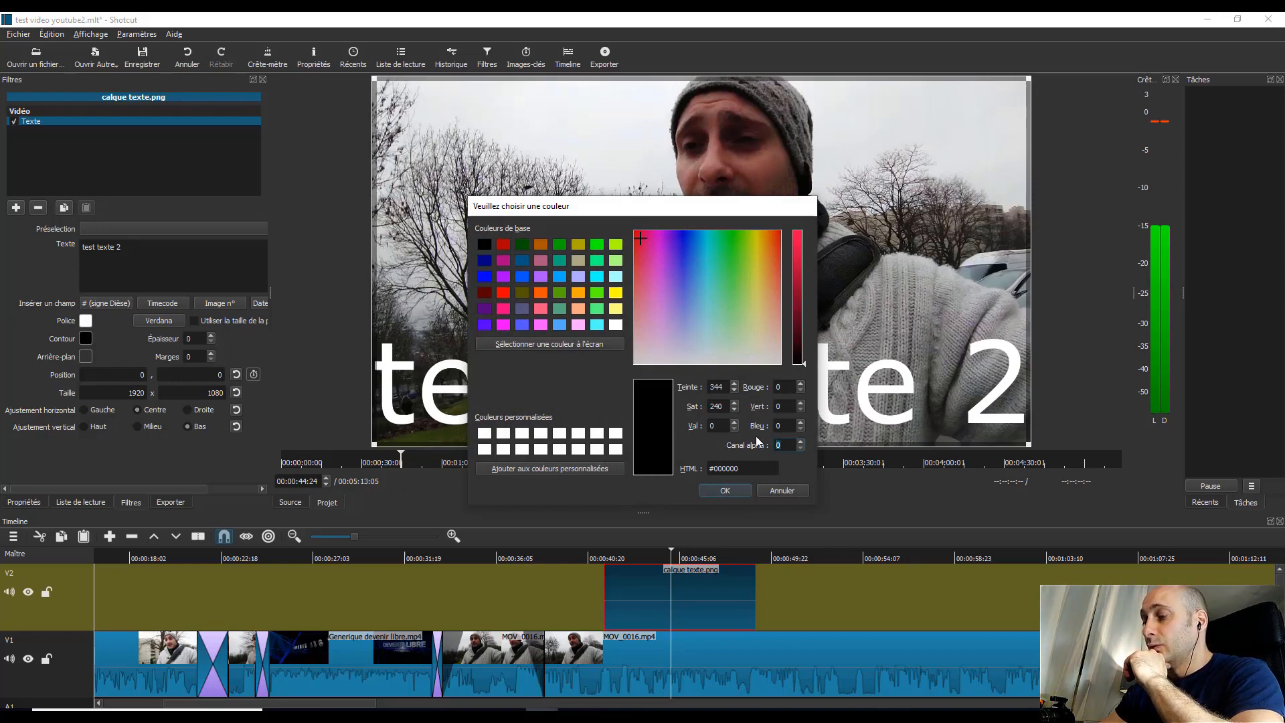
{"action": "left_click", "coordinate": [733, 494]}
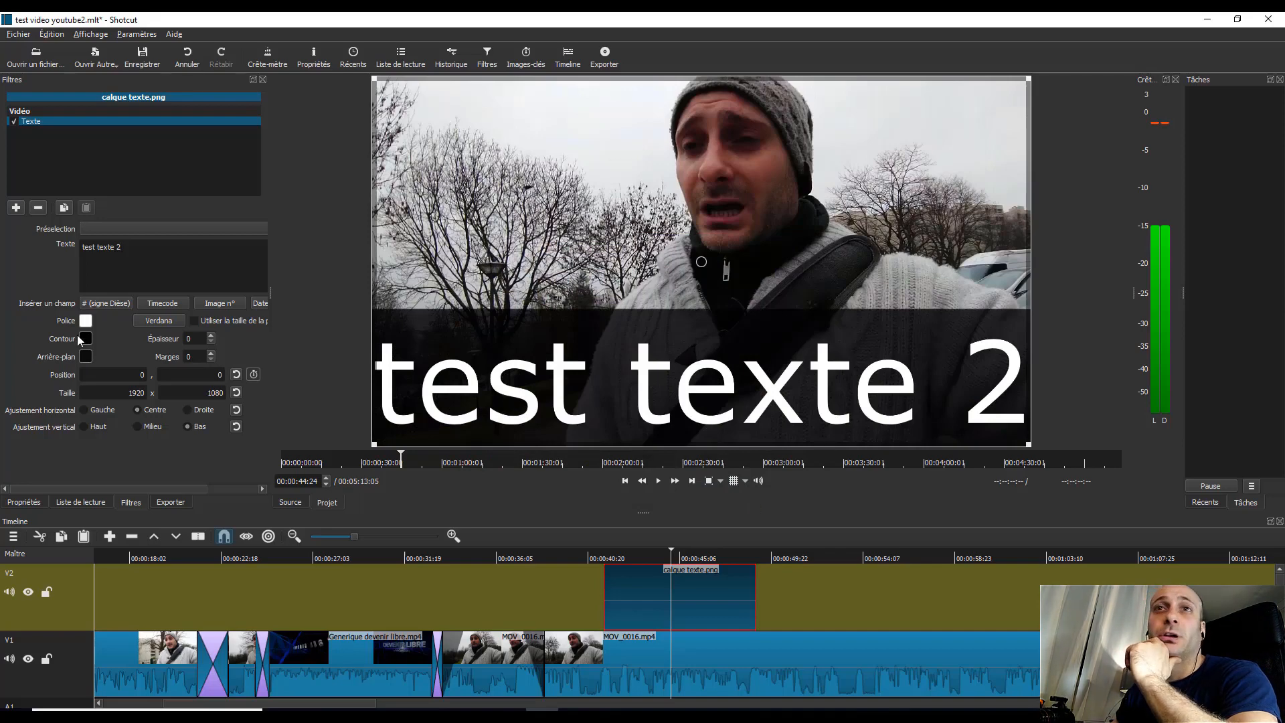
{"action": "left_click", "coordinate": [85, 356]}
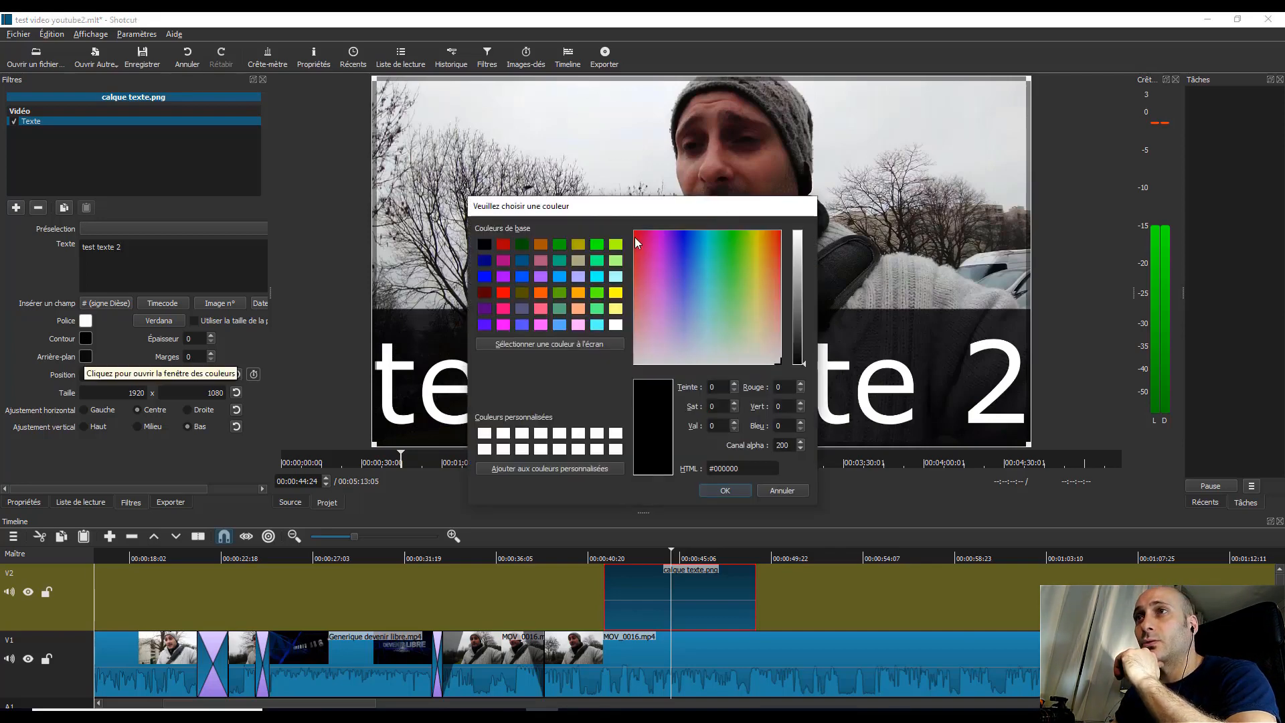
{"action": "left_click_drag", "start_coordinate": [635, 236], "coordinate": [638, 239]}
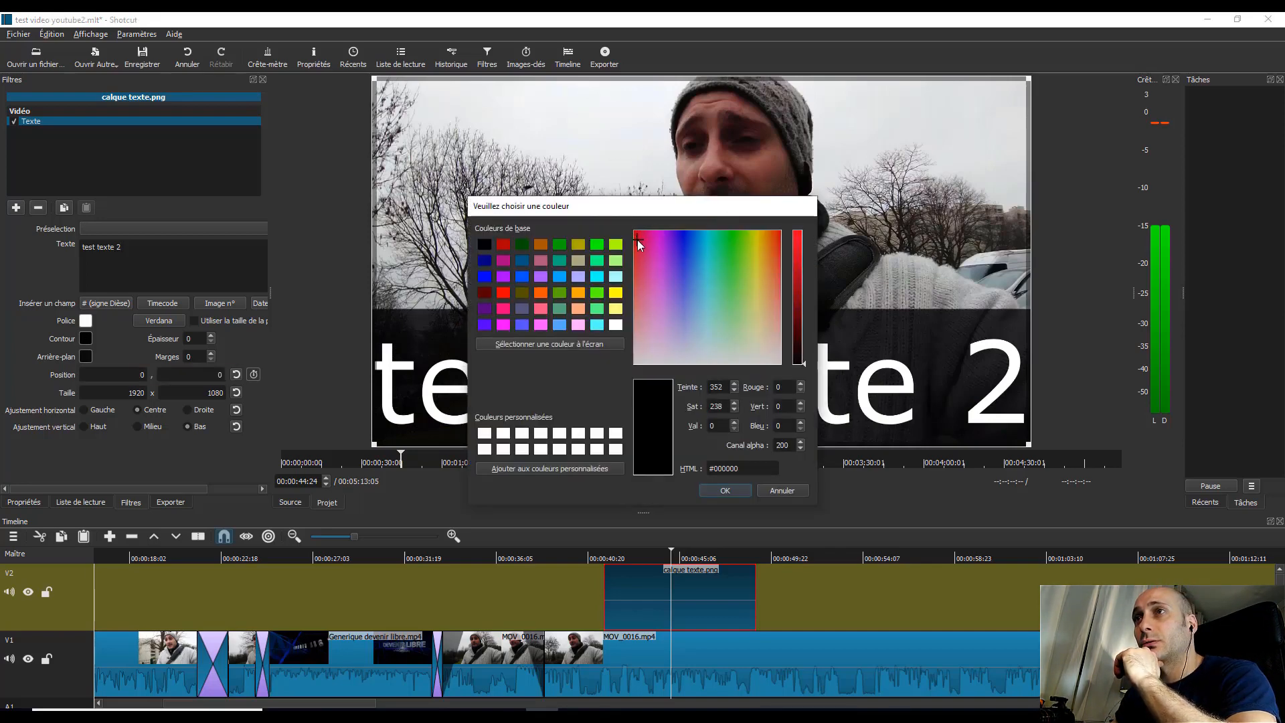
{"action": "left_click", "coordinate": [800, 251]}
{"action": "left_click", "coordinate": [724, 491]}
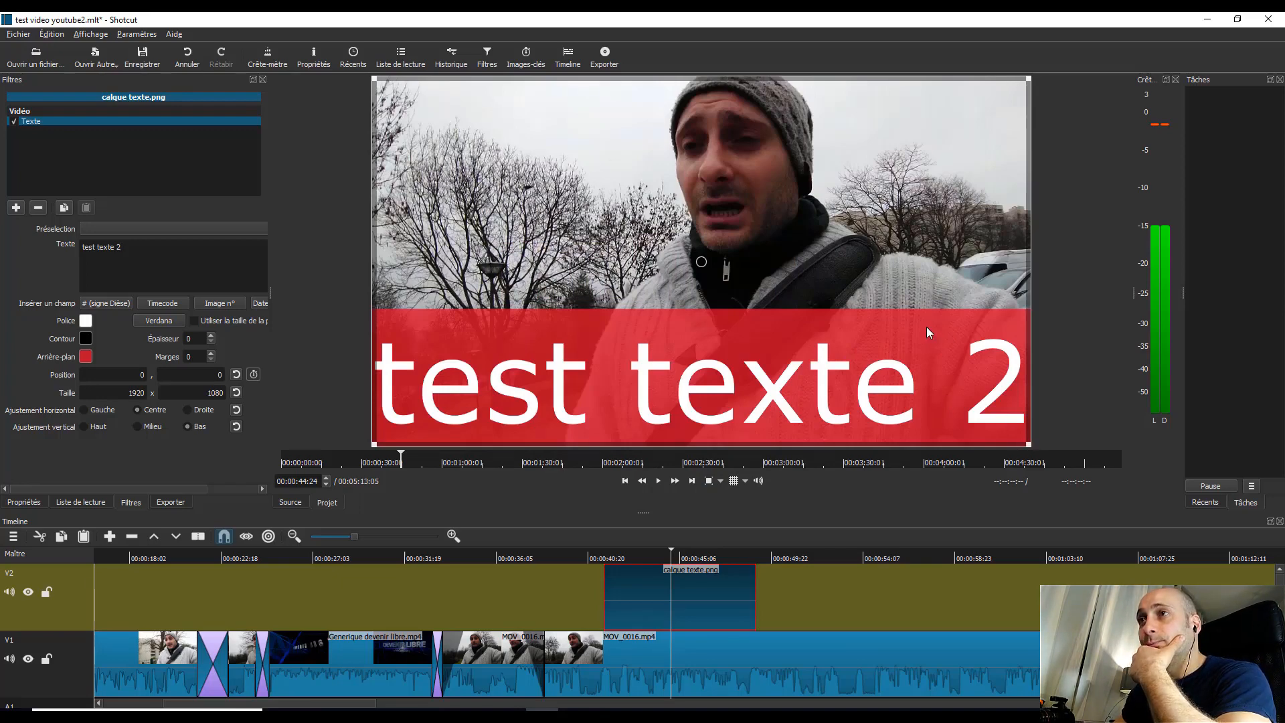
{"action": "left_click_drag", "start_coordinate": [1027, 441], "coordinate": [692, 143]}
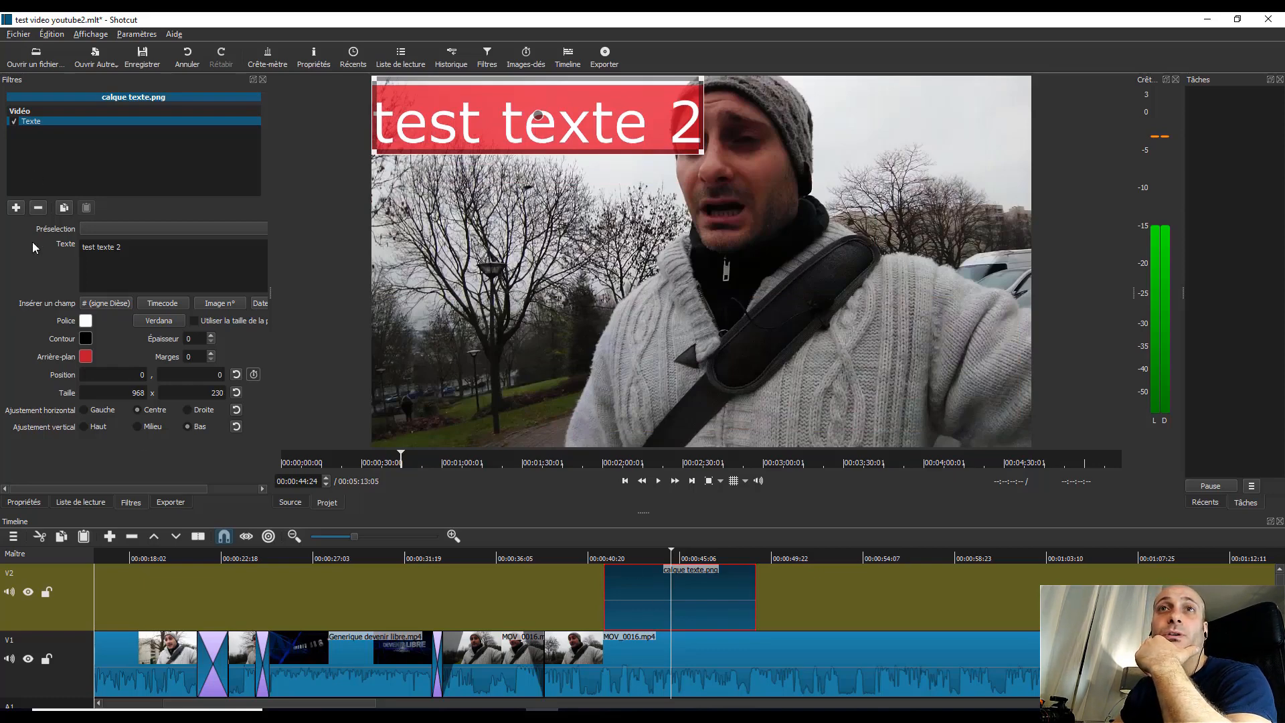
Step: Add the Fondu vidéo entrant and Fondu vidéo sortant filters to the calque texte.png clip
{"action": "left_click", "coordinate": [16, 208]}
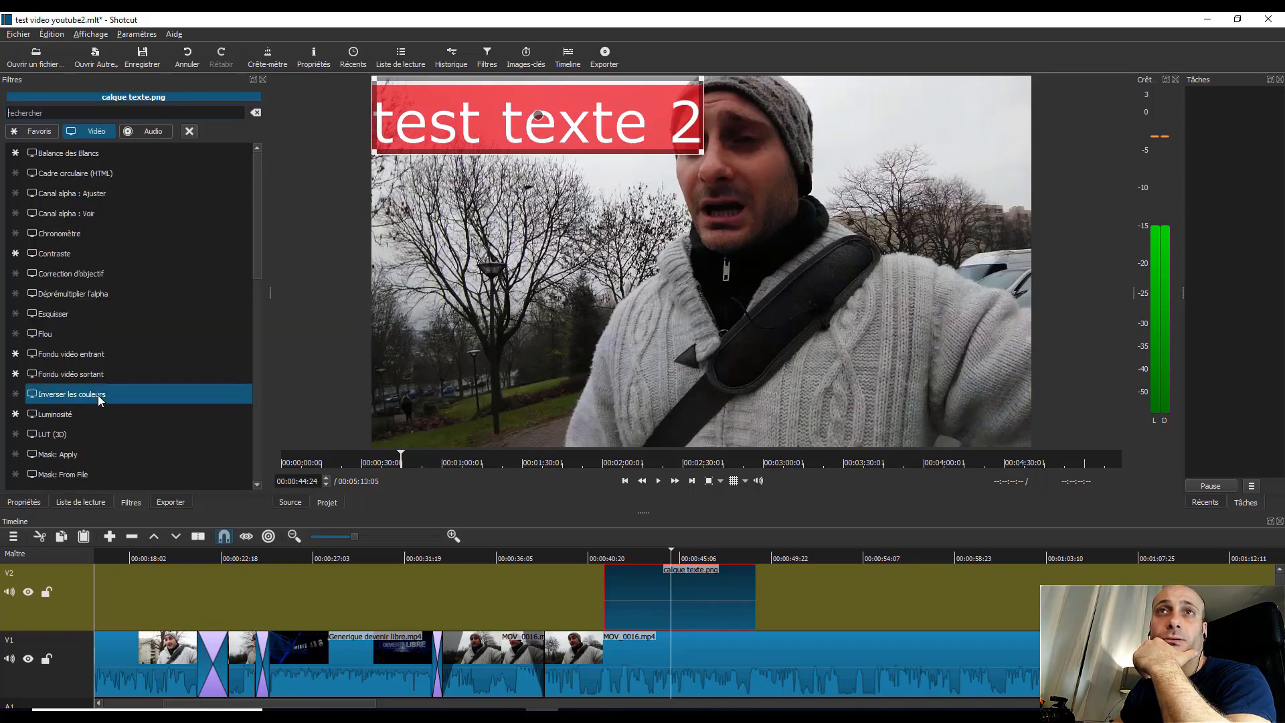
{"action": "scroll", "coordinate": [99, 401], "scroll_direction": "down", "scroll_amount": 4}
{"action": "scroll", "coordinate": [99, 400], "scroll_direction": "up", "scroll_amount": 4}
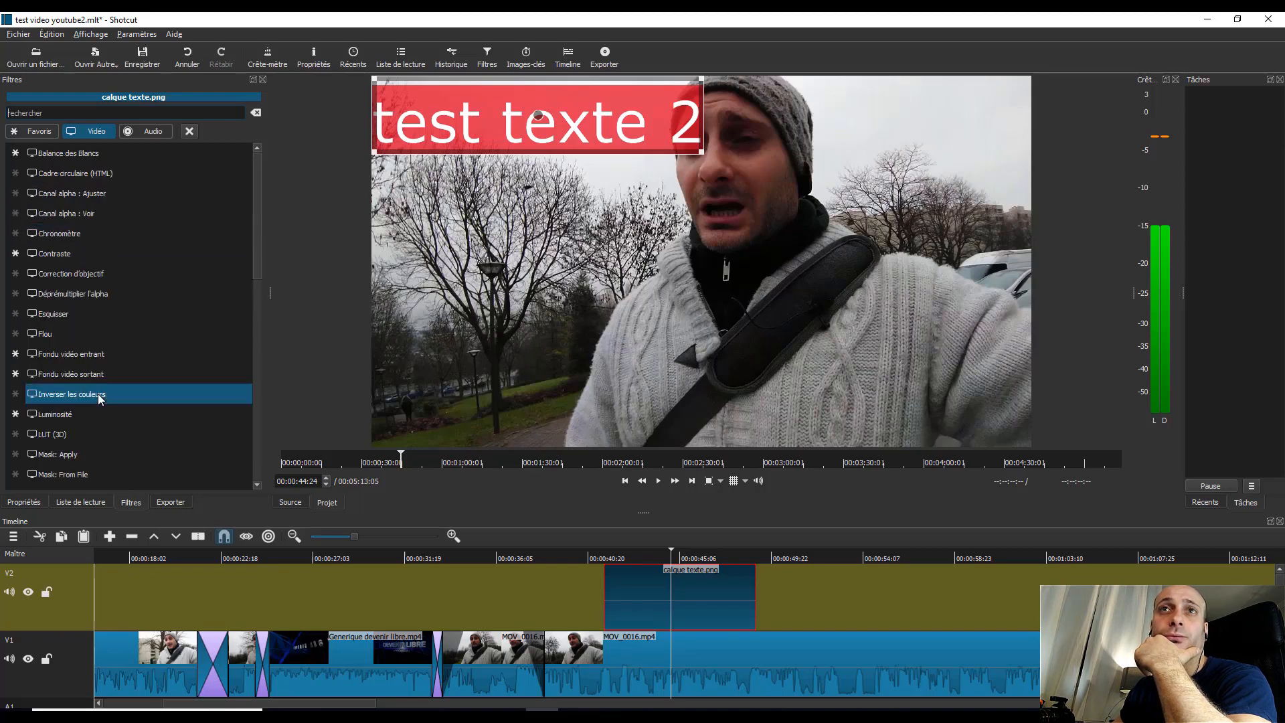
{"action": "left_click", "coordinate": [54, 355]}
{"action": "left_click", "coordinate": [17, 208]}
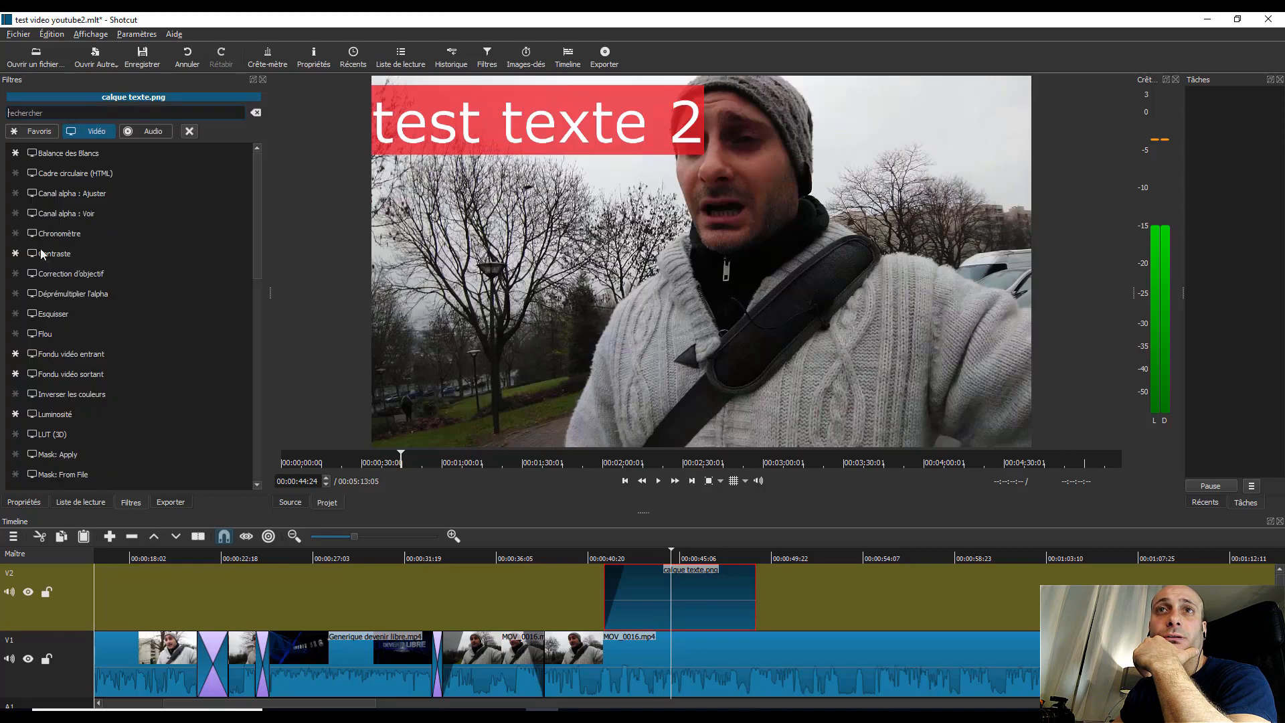
{"action": "left_click", "coordinate": [60, 375]}
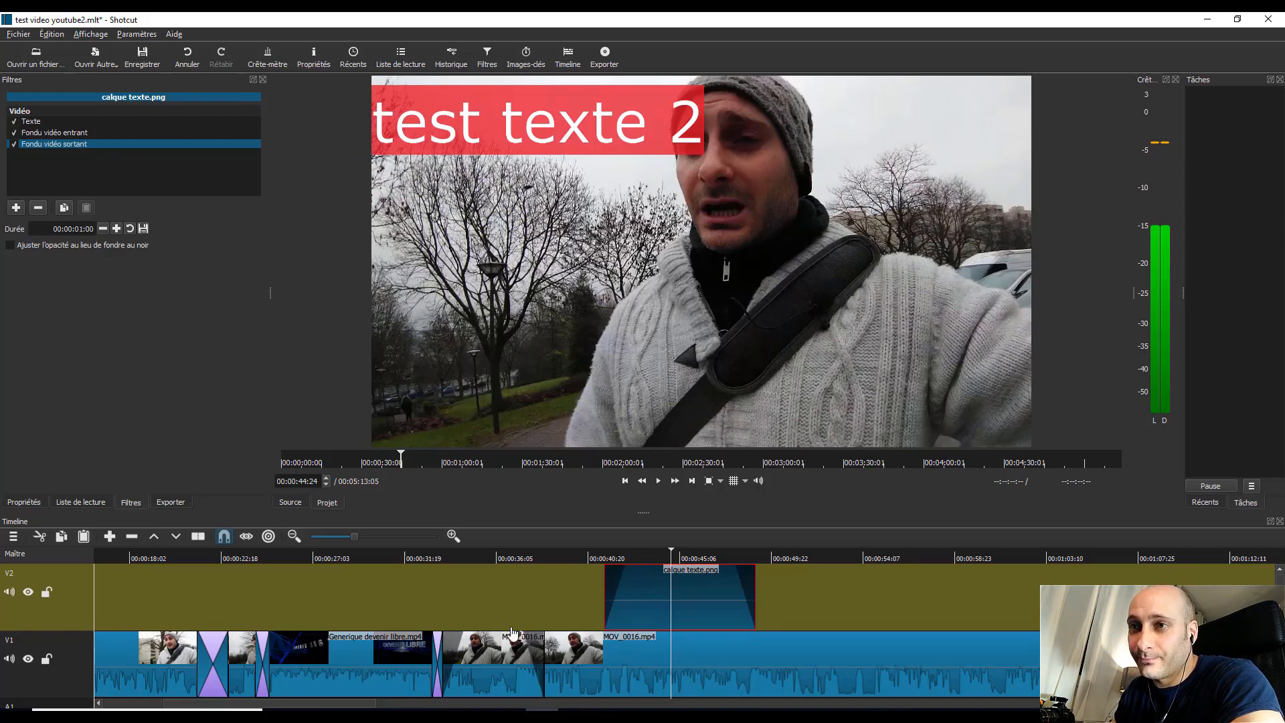
Step: Lengthen the fade-in of calque texte.png to about 02:12 and play the timeline from just before the clip
{"action": "left_click", "coordinate": [649, 572]}
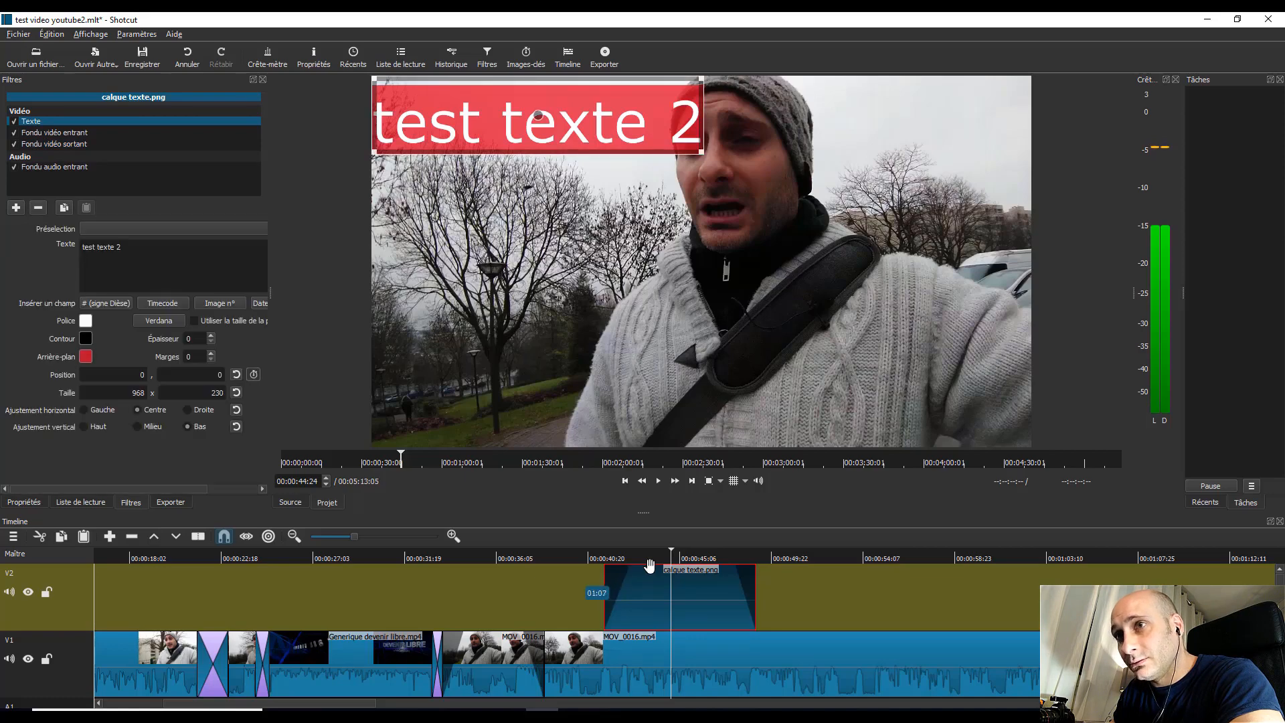
{"action": "left_click_drag", "start_coordinate": [656, 575], "coordinate": [673, 574]}
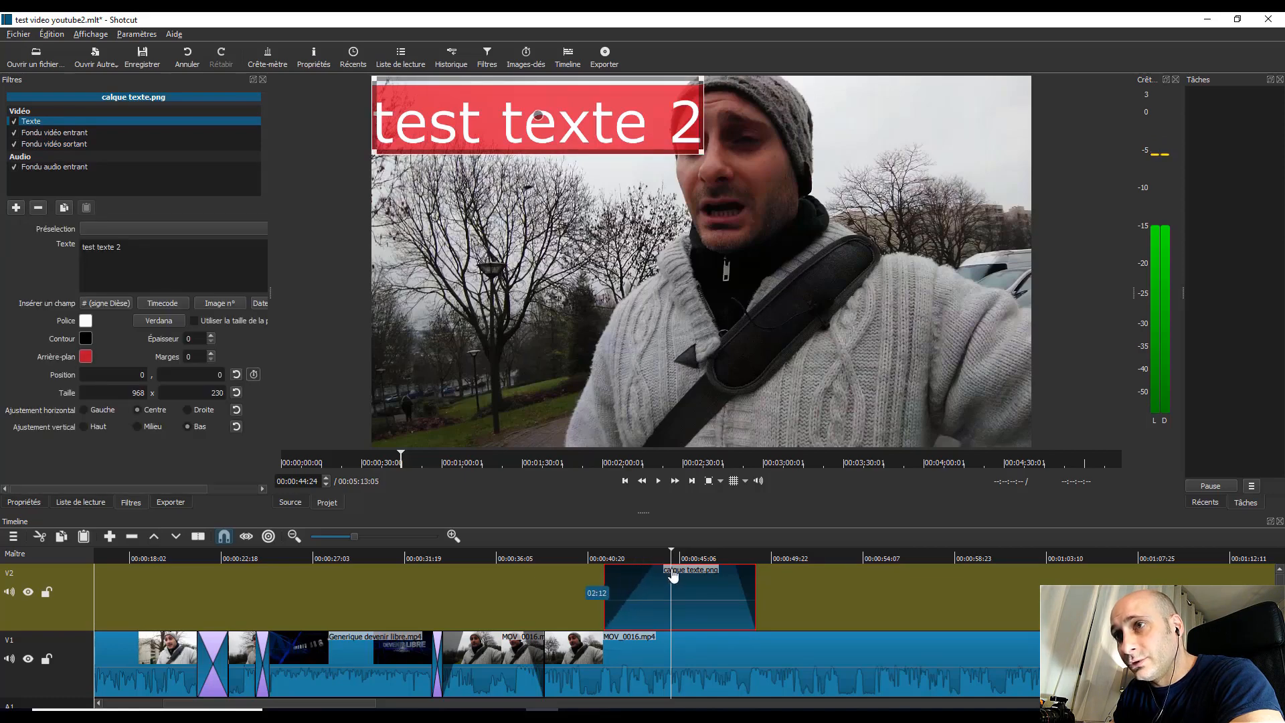
{"action": "left_click", "coordinate": [574, 556]}
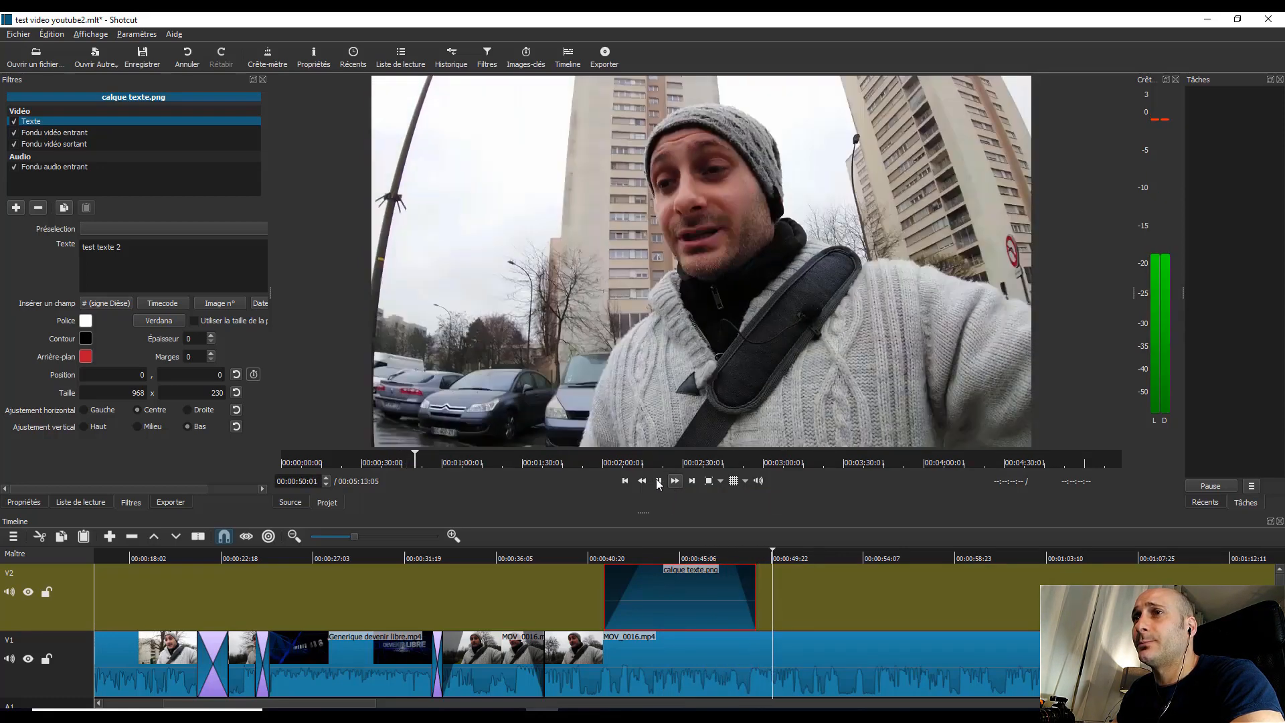
{"action": "left_click", "coordinate": [659, 481]}
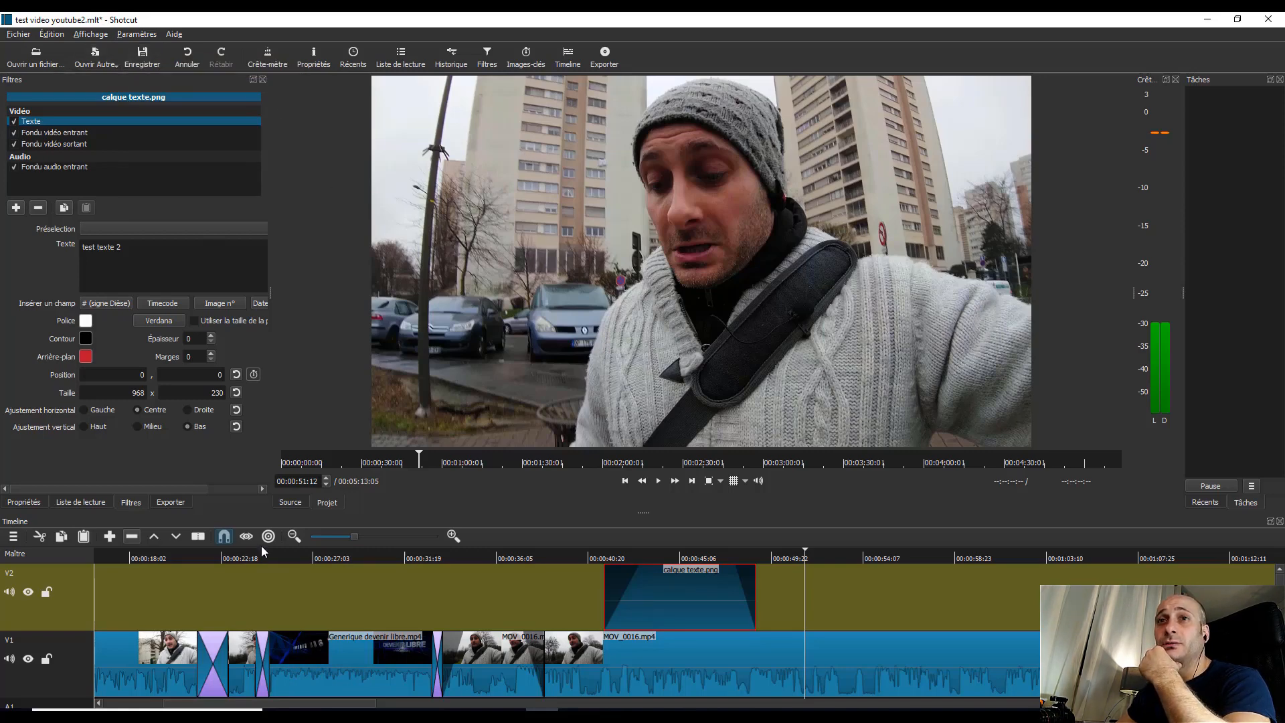
Step: Start exporting the timeline to a video file with the default export settings
{"action": "left_click", "coordinate": [171, 501]}
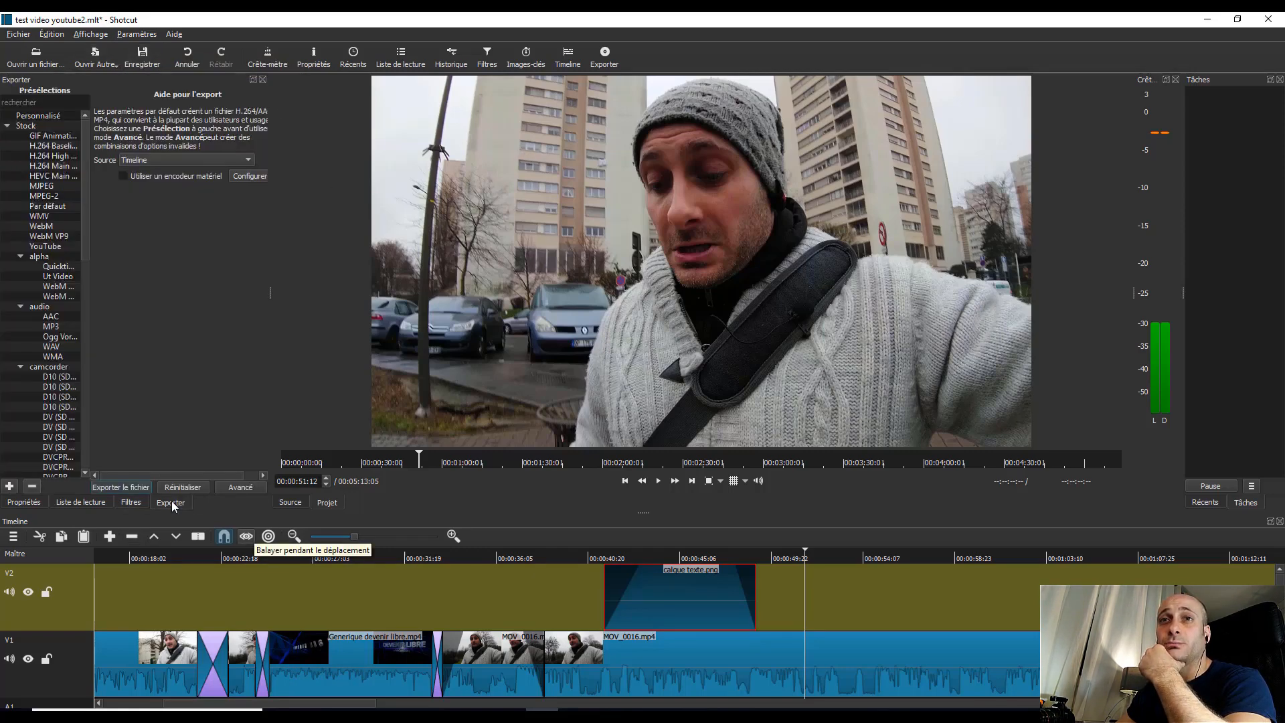
{"action": "left_click", "coordinate": [119, 487]}
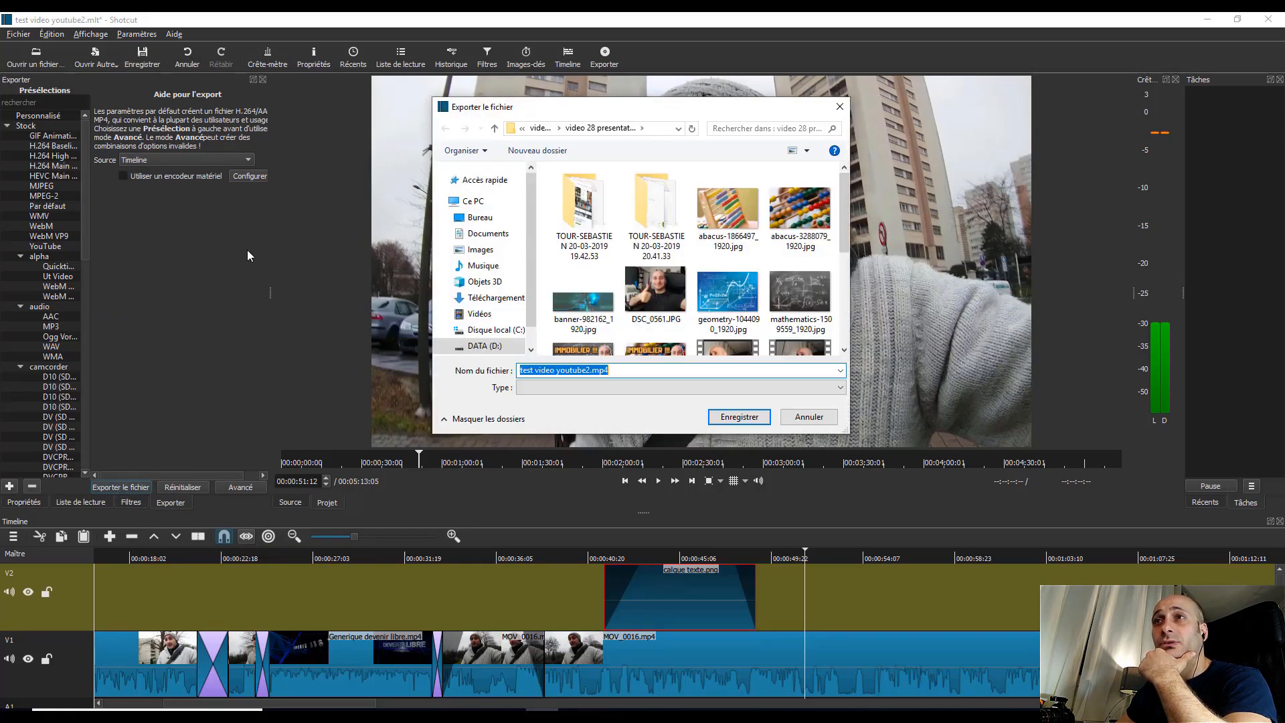